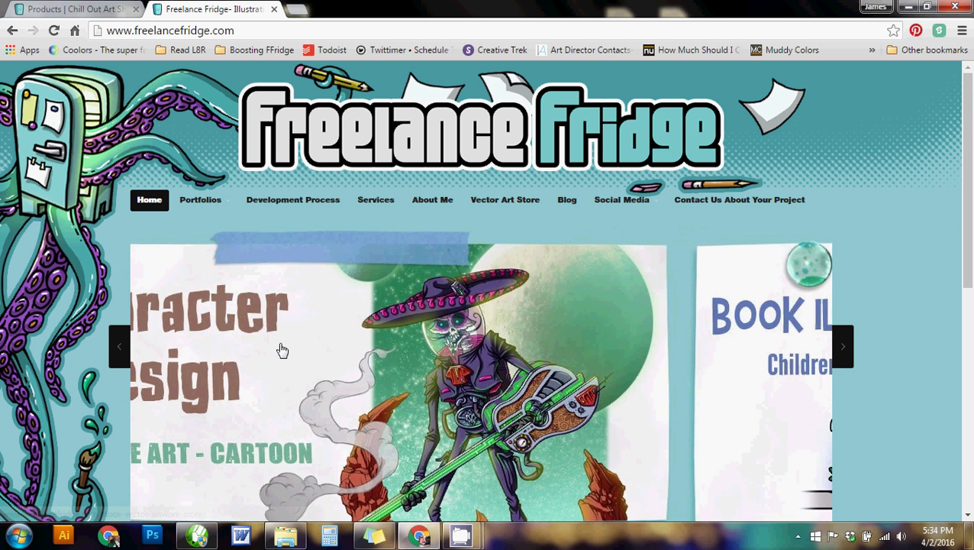
Step: Switch to CorelDRAW and bring up the finished design MakeAMascotDesign_fnl.cdr at full window size
left_click(197, 539)
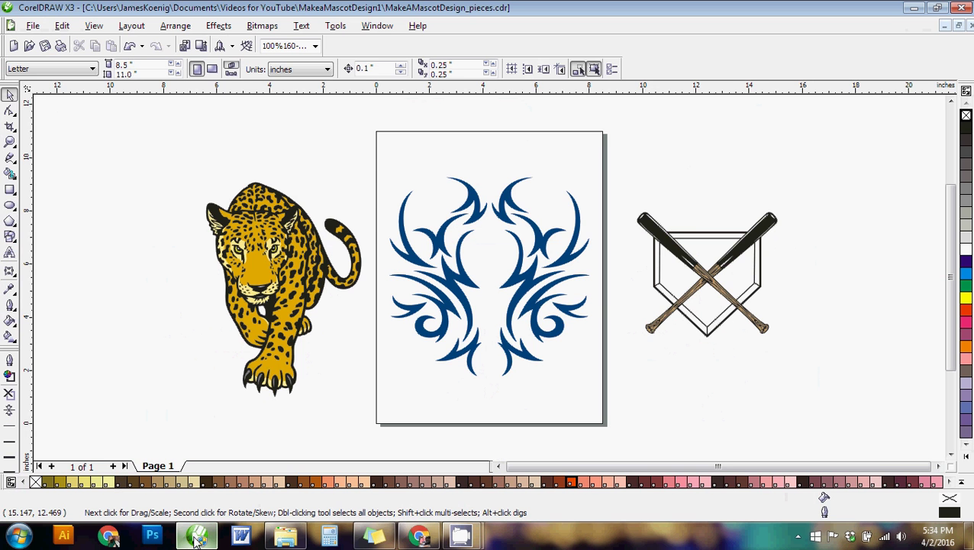
left_click(960, 26)
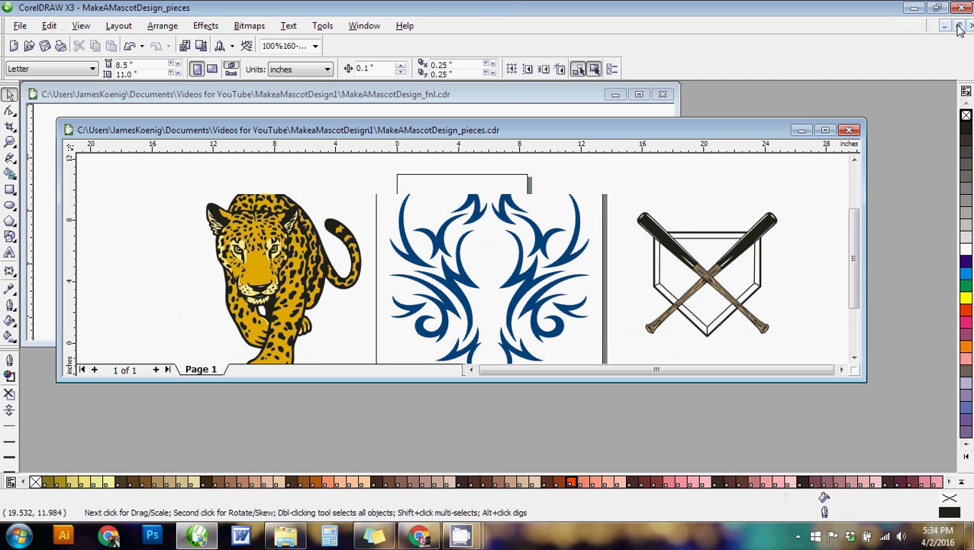
left_click(640, 94)
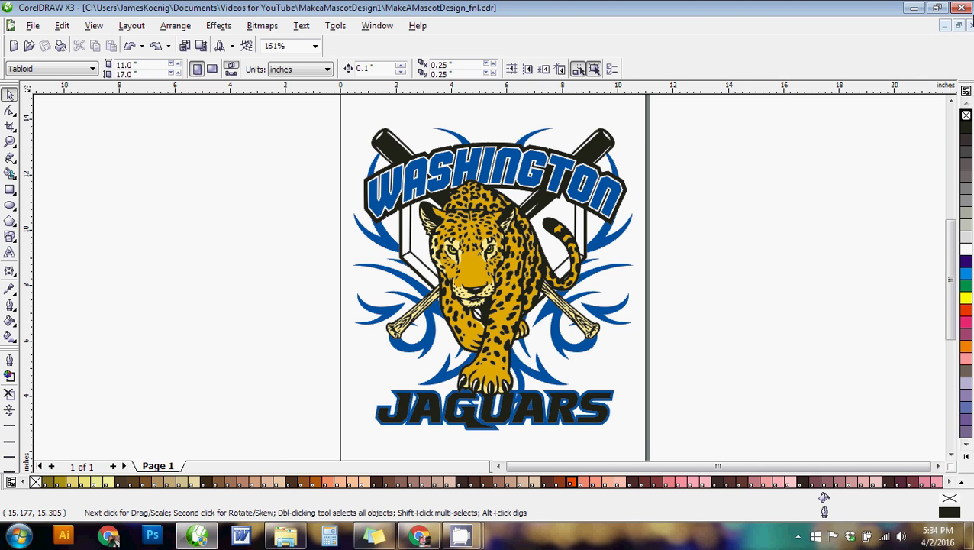
Step: Switch to Chrome and browse the product artwork and categories in the Chill Out Art Shop
left_click(419, 536)
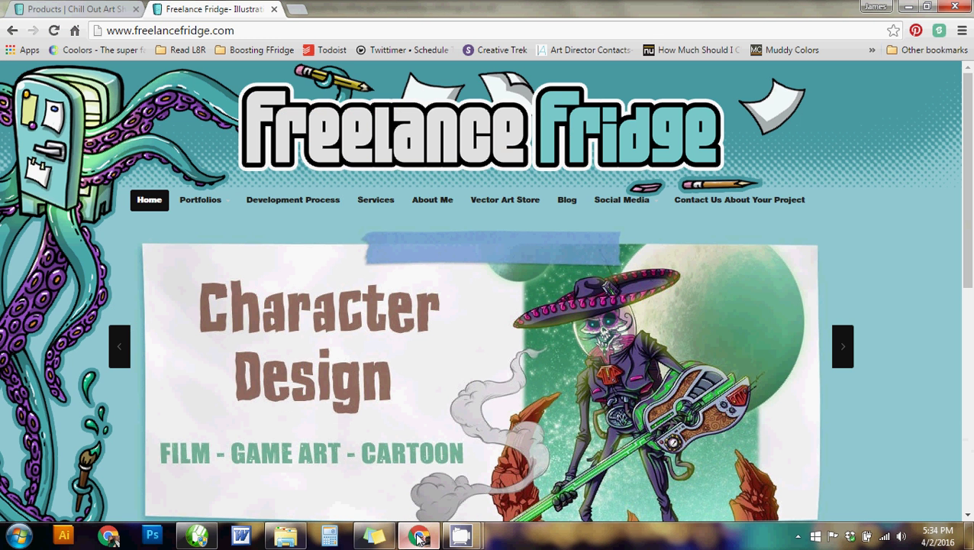
left_click(54, 8)
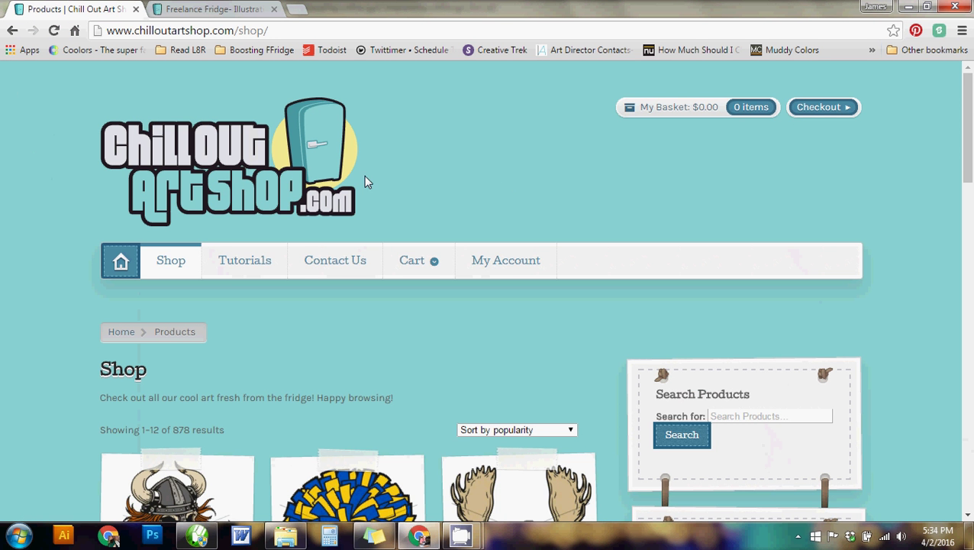
scroll(322, 293, "down", 5)
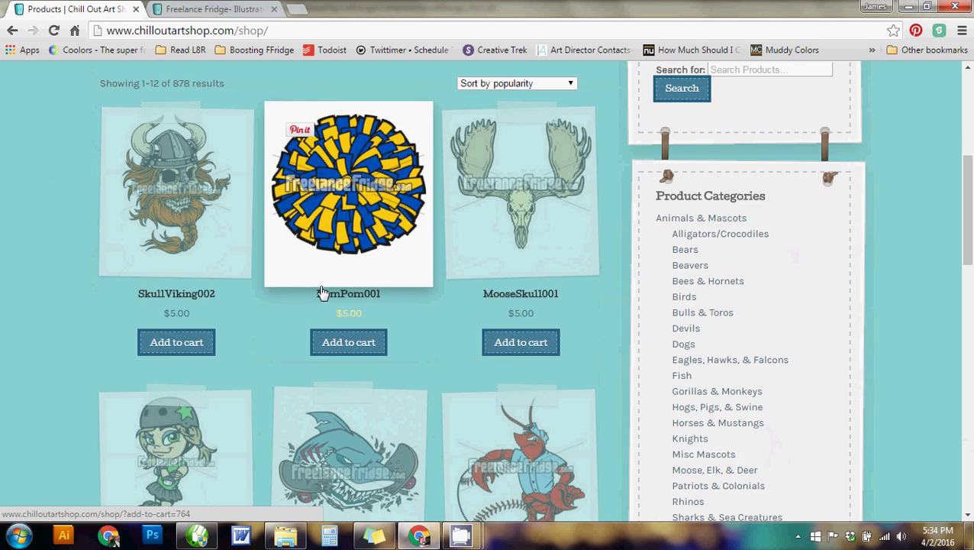
scroll(321, 292, "down", 6)
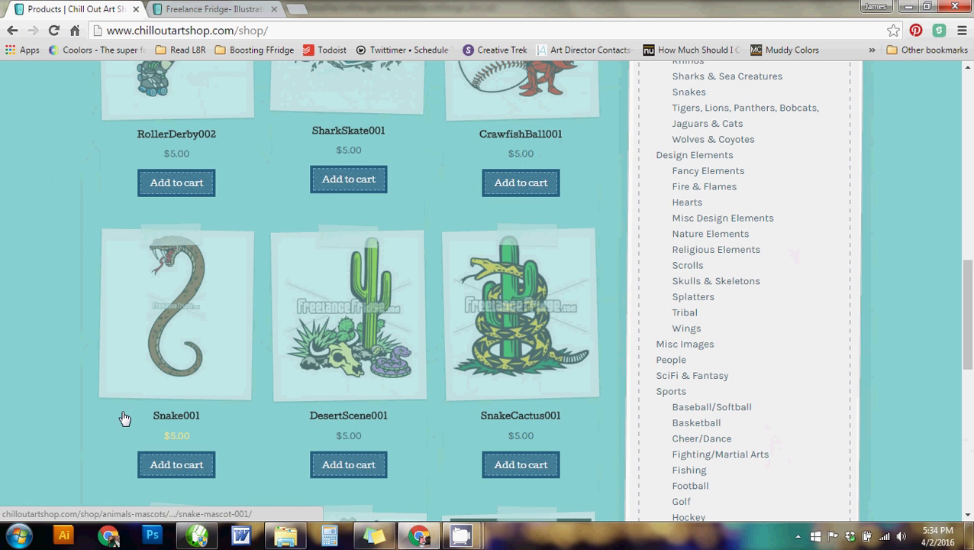
Step: Return to CorelDRAW and bring up MakeAMascotDesign_pieces.cdr at full window size
left_click(198, 535)
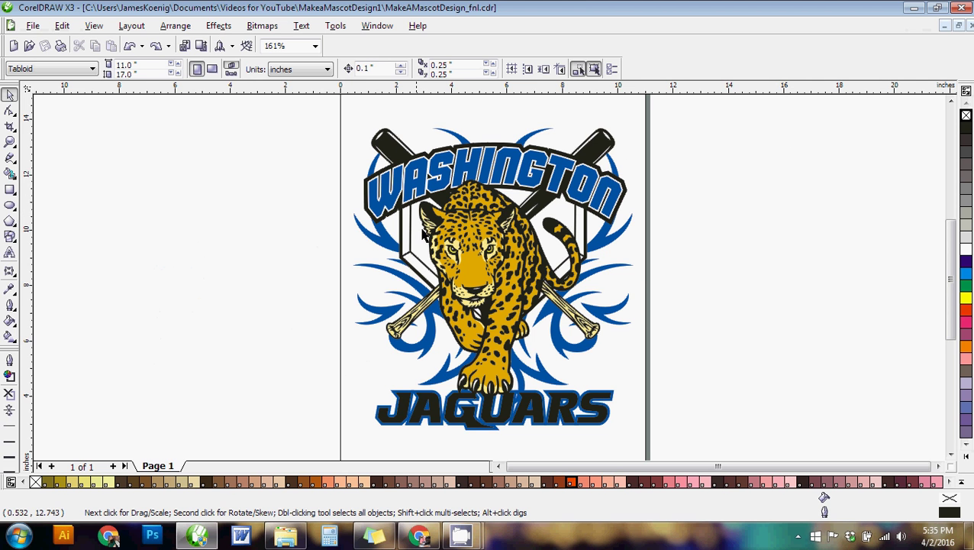
left_click(958, 27)
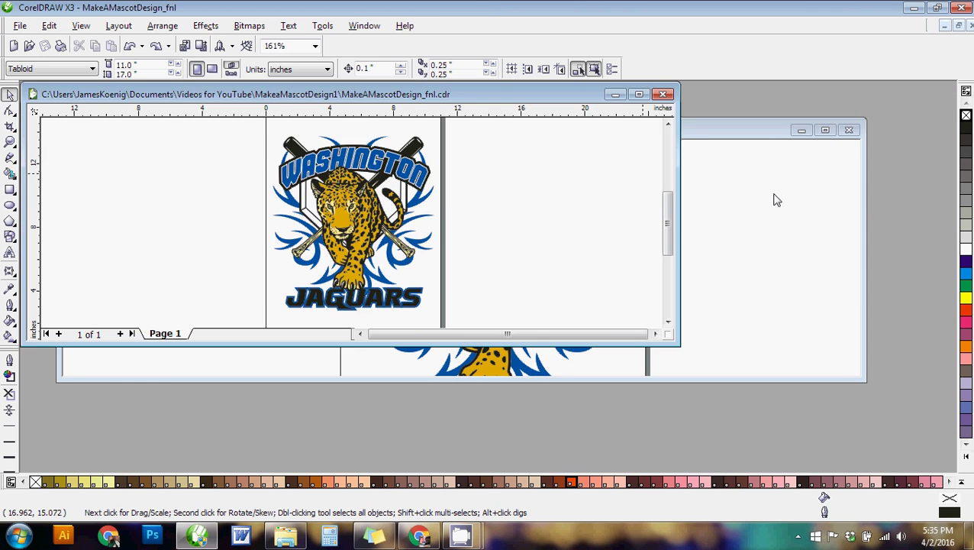
left_click(772, 199)
left_click(825, 130)
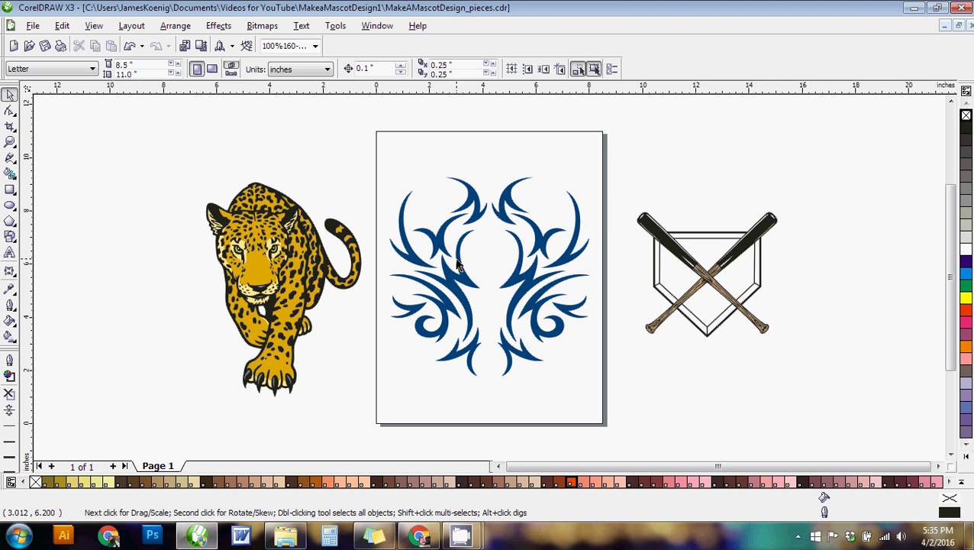
Step: Move the crossed bats and home plate onto the blue tribal design and enlarge them to about 6.58 by 5.88 inches
left_click(691, 265)
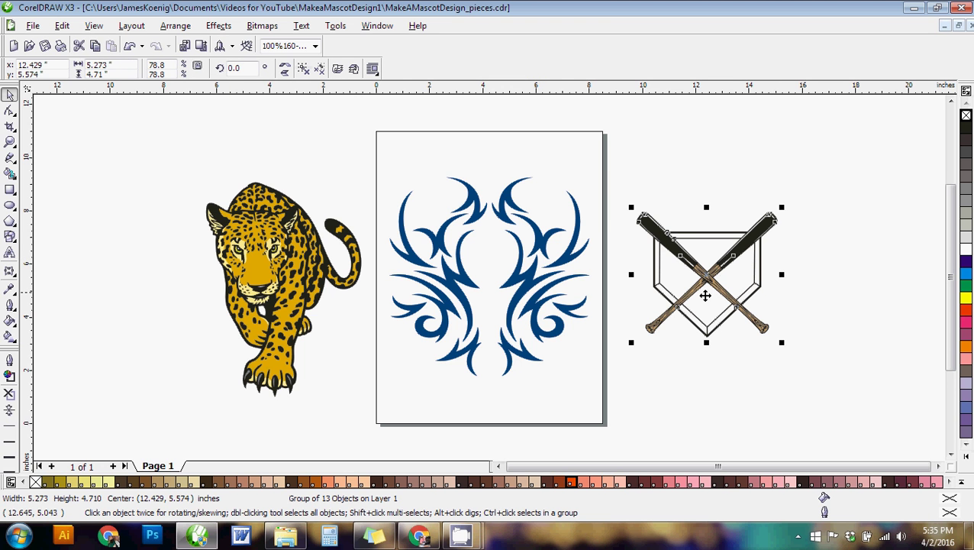
left_click(733, 262)
left_click_drag(733, 263, 512, 265)
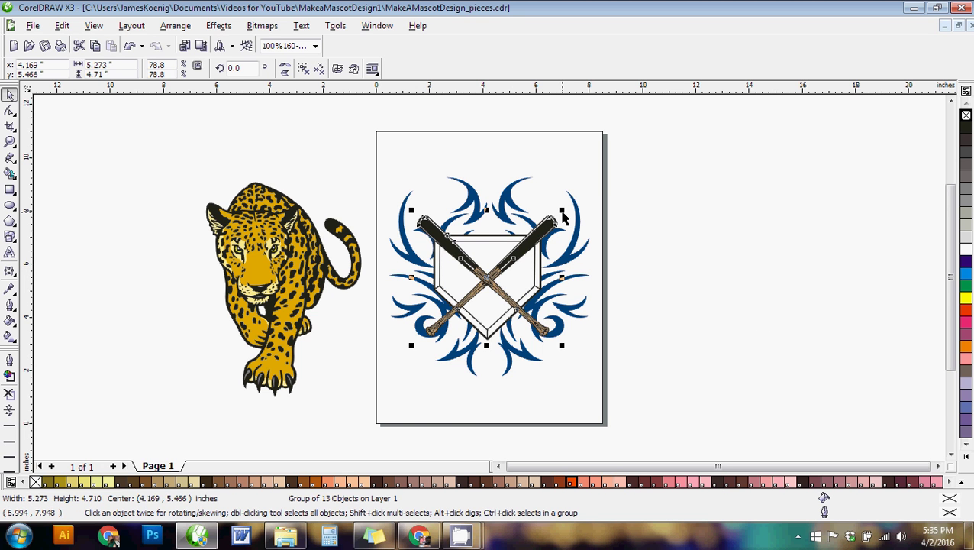
left_click_drag(562, 210, 583, 198)
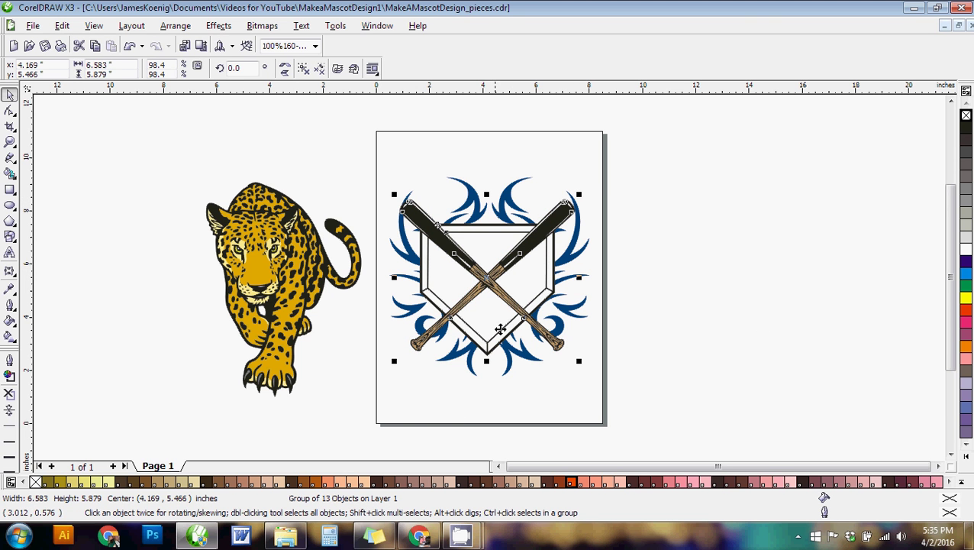
Step: Shift the bats and home plate down off-center, and align their center horizontally with the tribal design
left_click_drag(500, 282, 467, 296)
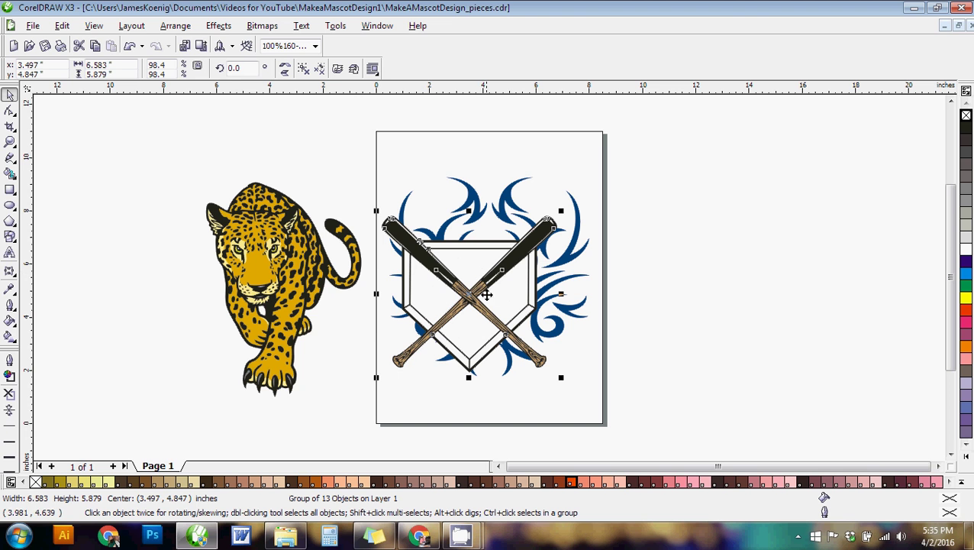
left_click(472, 190, "shift")
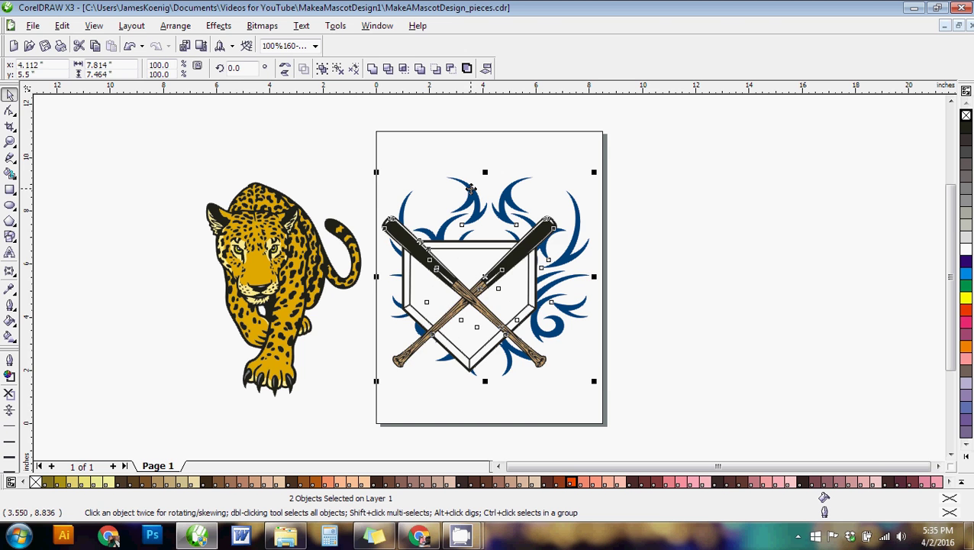
key("c")
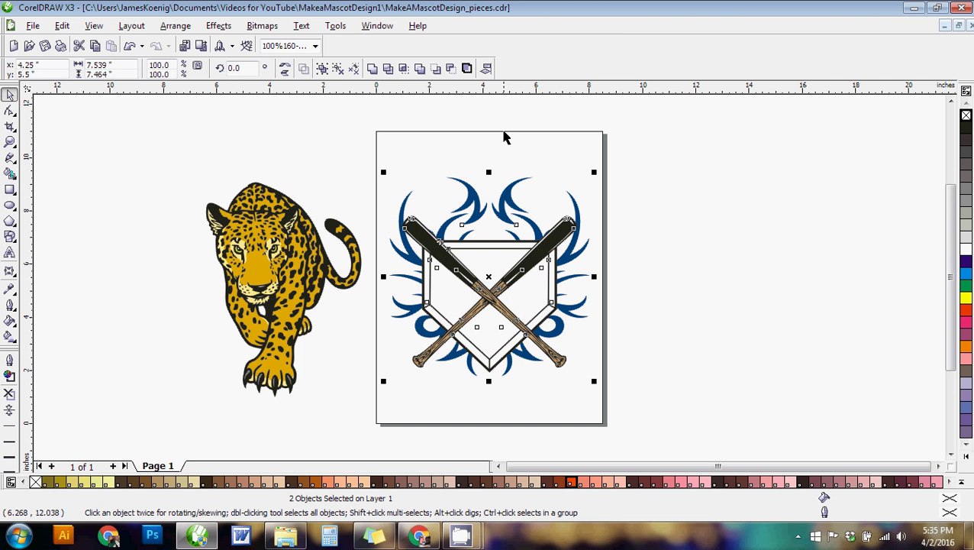
left_click(831, 339)
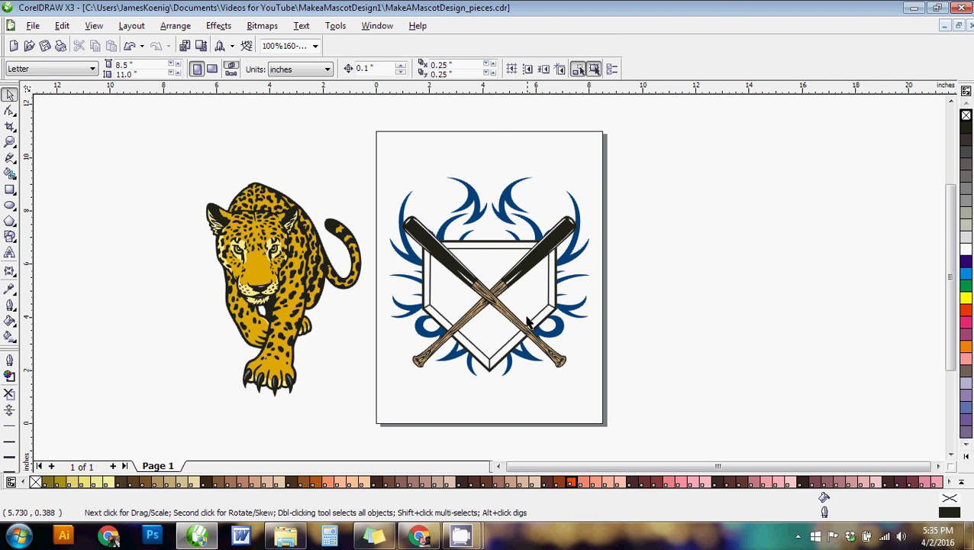
Step: Raise the bats and home plate by about 0.5 inch within the tribal design and deselect them
left_click(497, 285)
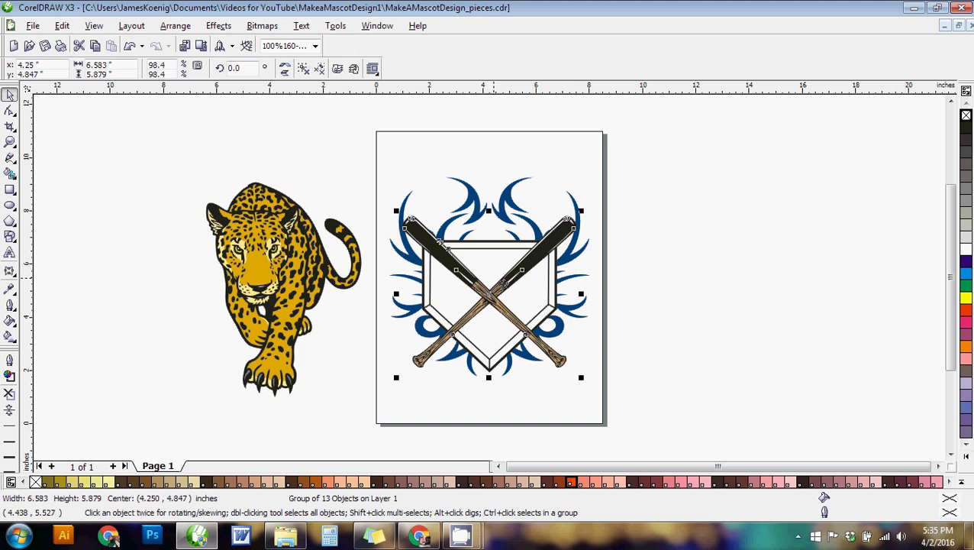
left_click_drag(495, 291, 495, 278)
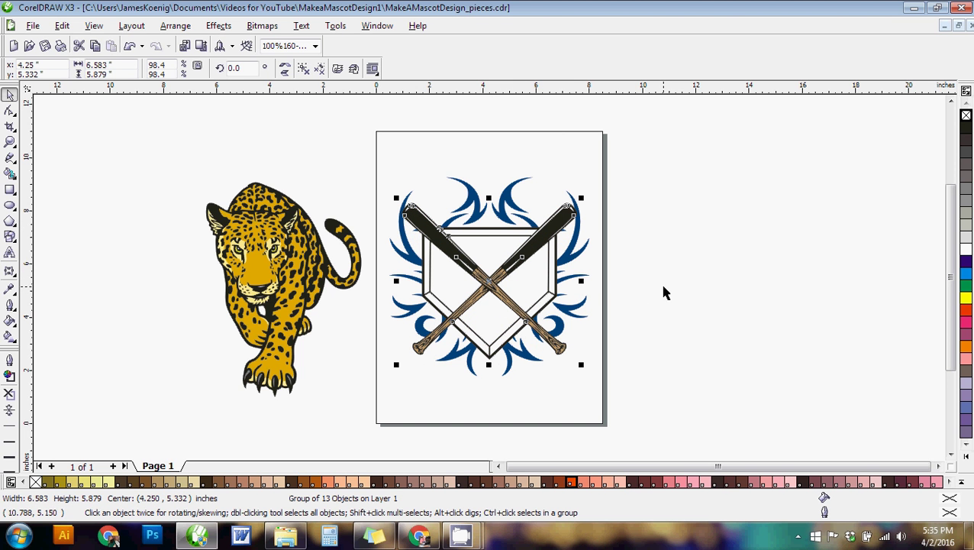
left_click(775, 282)
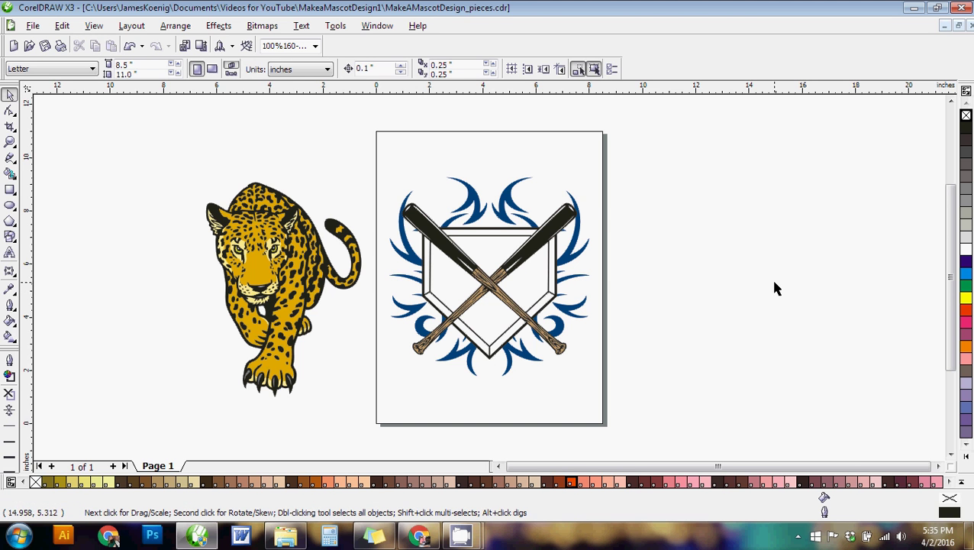
Step: Place the jaguar over the bats on the page, send it to the back of the layer, and shift it sideways
left_click(240, 246)
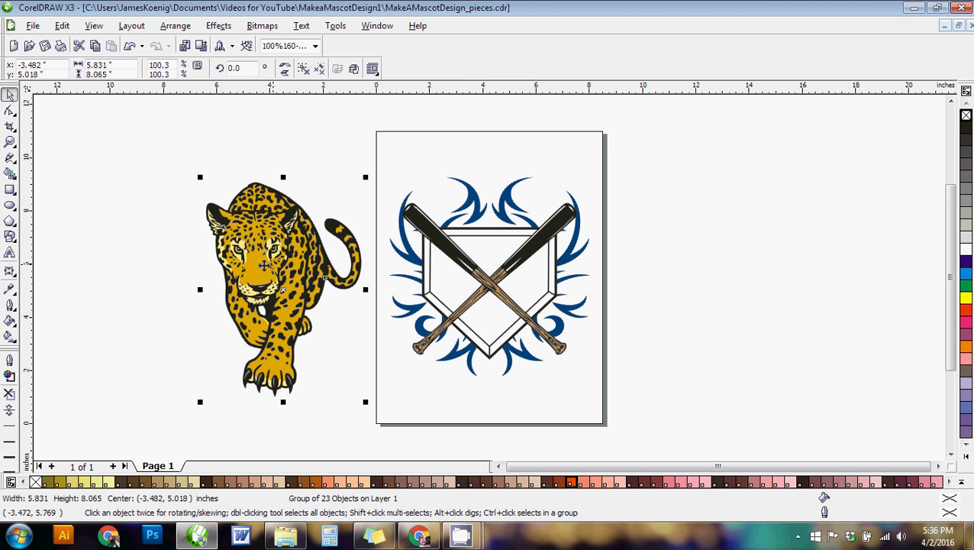
left_click_drag(264, 265, 484, 273)
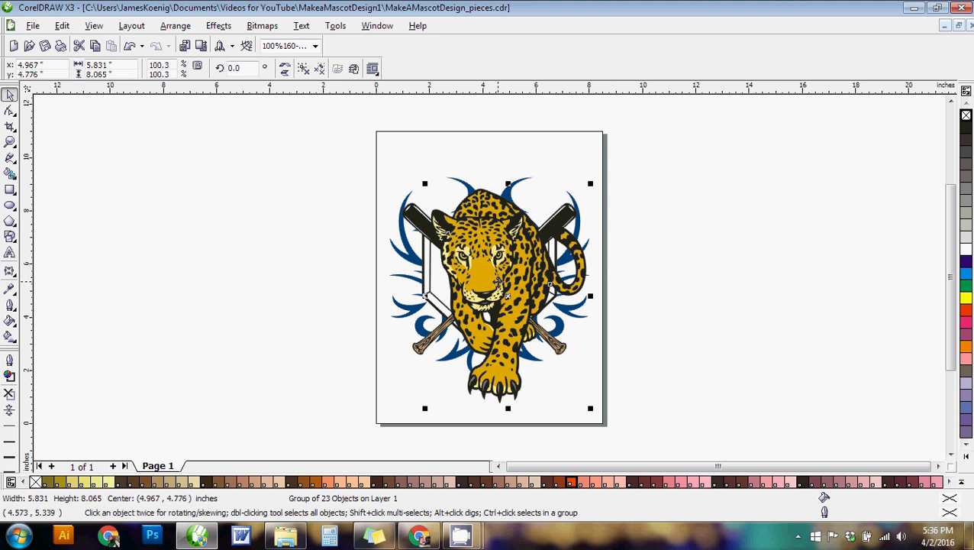
key("shift+Page_Down")
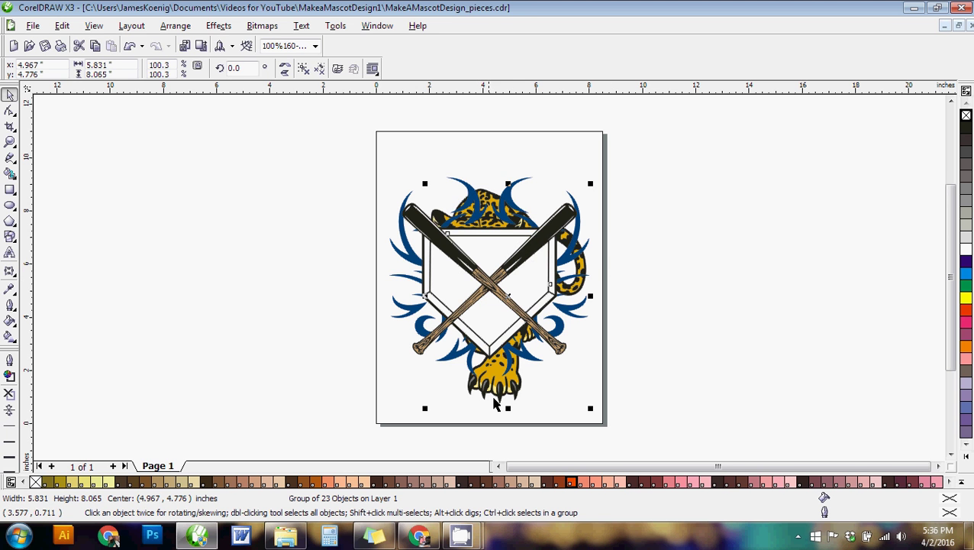
left_click_drag(500, 389, 532, 389)
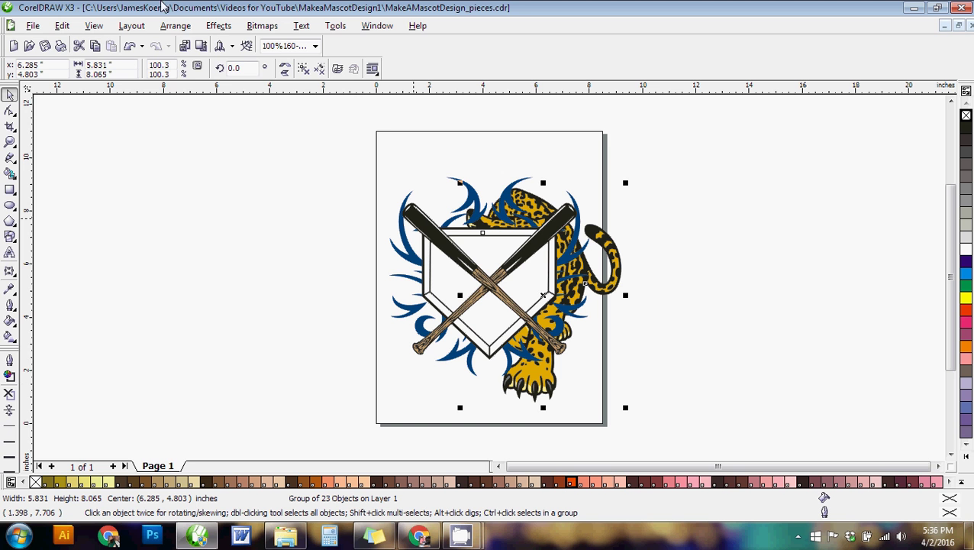
Step: Bring the jaguar to the front of the layer and move it back over the middle of the crossed bats
left_click(175, 27)
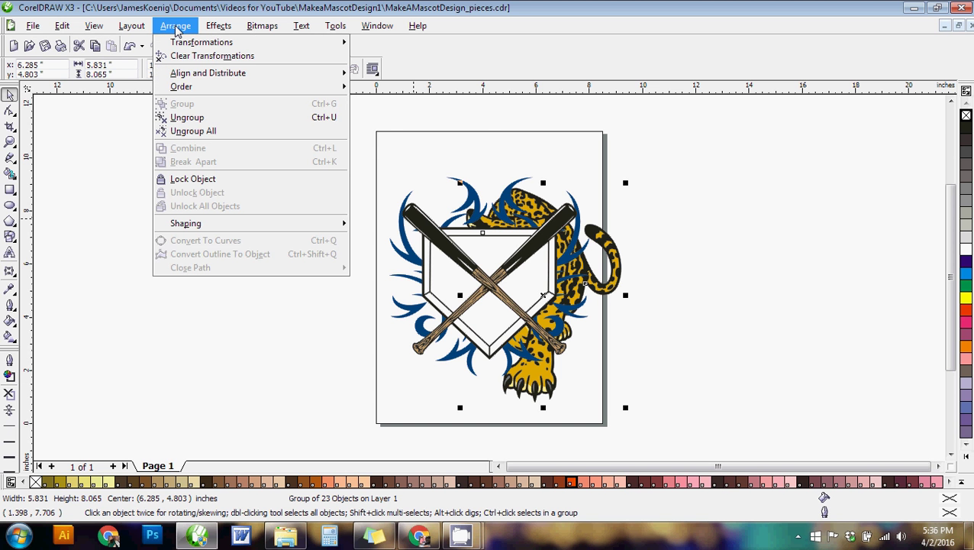
mouse_move(191, 90)
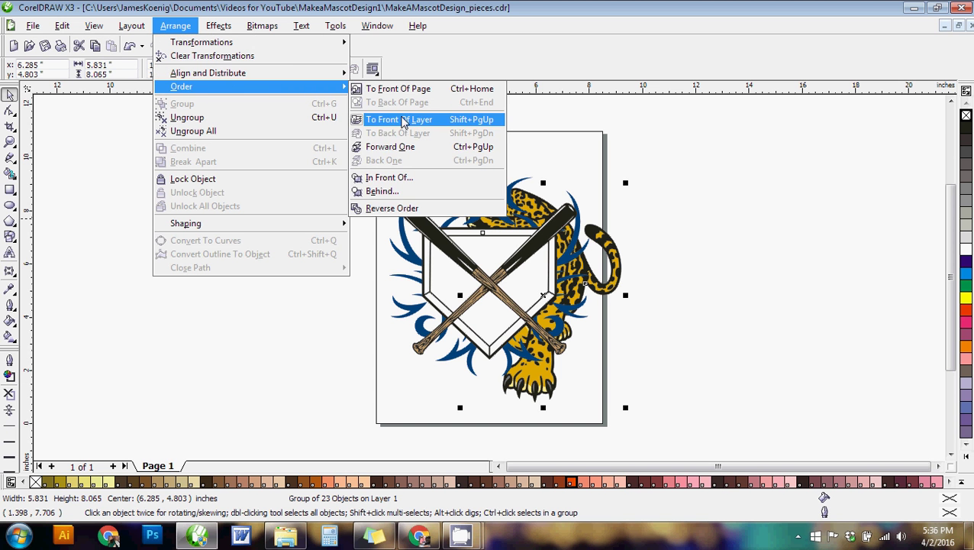
left_click(402, 120)
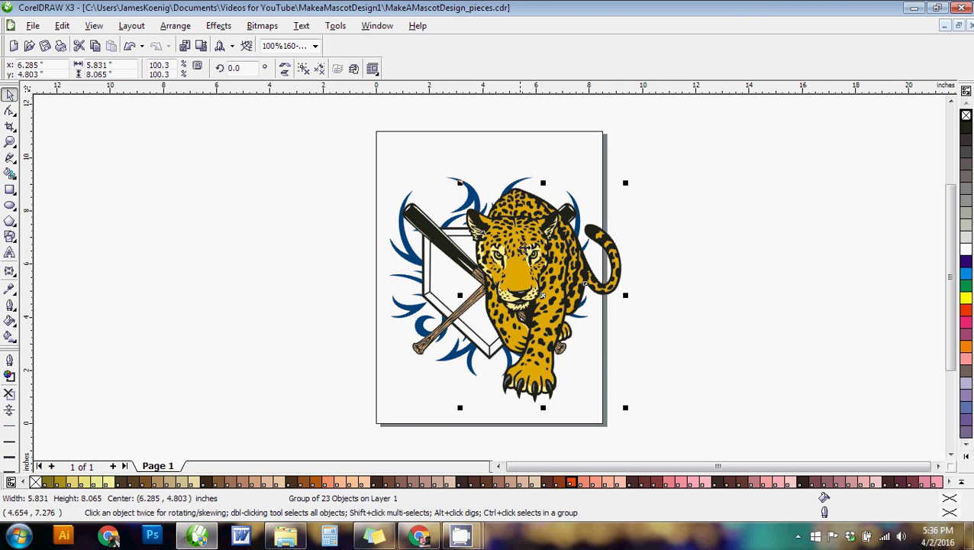
left_click_drag(525, 247, 480, 249)
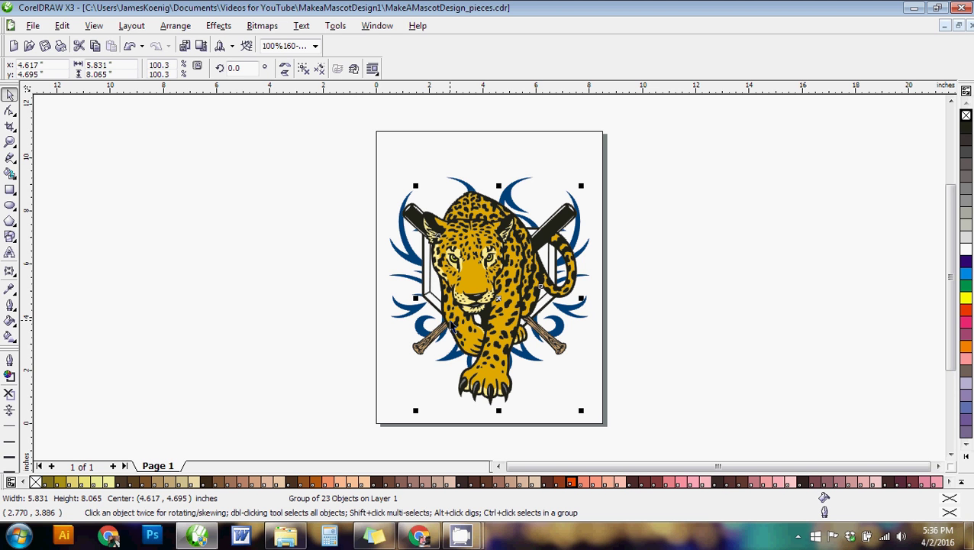
key("ctrl+Page_Down")
key("ctrl+Page_Up")
Step: Scale the jaguar down proportionally to about 4.94 by 6.84 inches and position it slightly lower over the bats
left_click_drag(581, 185, 492, 277)
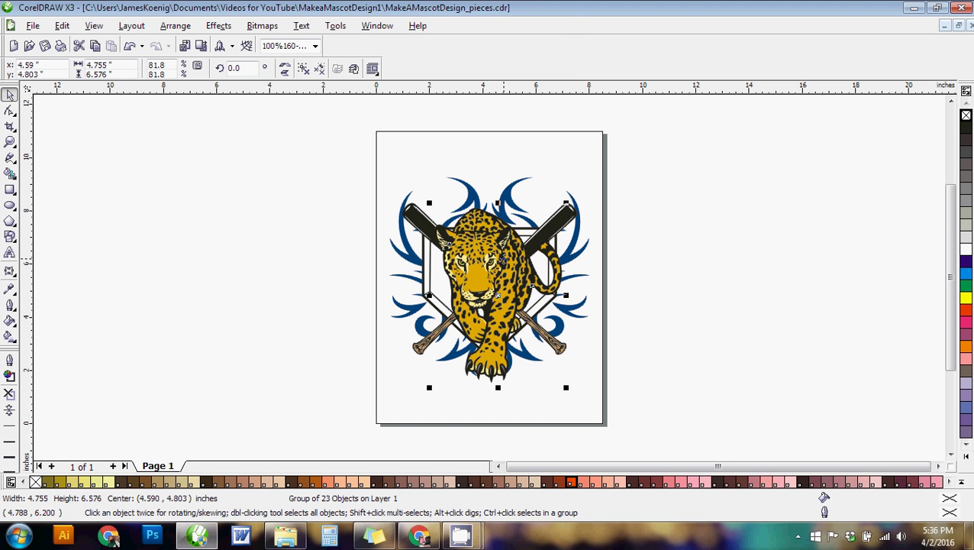
left_click_drag(566, 202, 565, 195)
key("ctrl+z")
left_click_drag(491, 243, 490, 256)
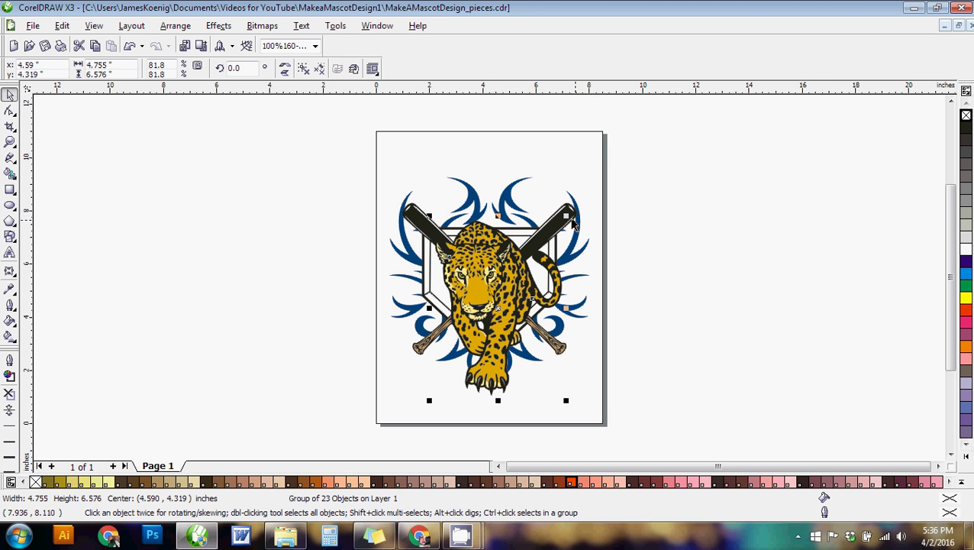
left_click_drag(573, 221, 578, 214)
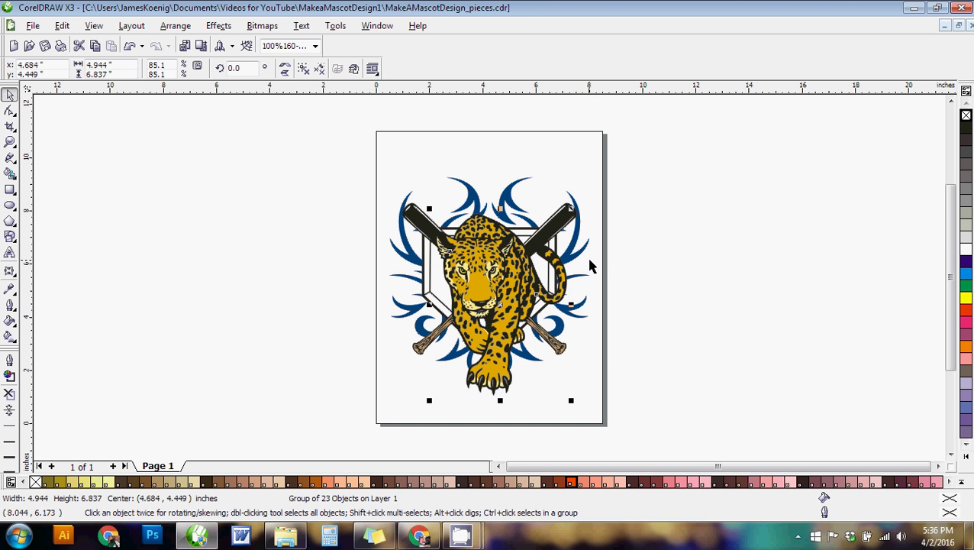
left_click(711, 341)
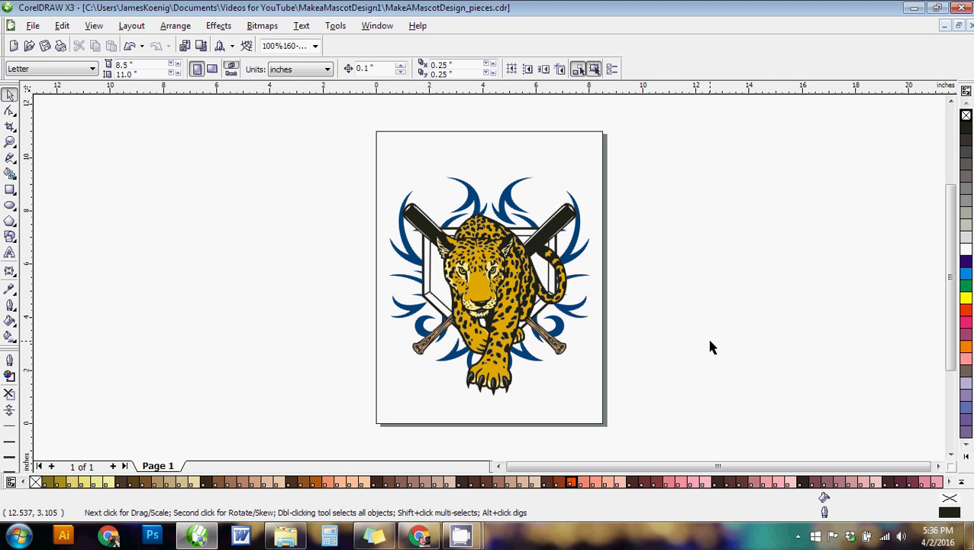
Step: Compare the arranged pieces with the finished design in MakeAMascotDesign_fnl.cdr, and return to the pieces file
left_click(959, 25)
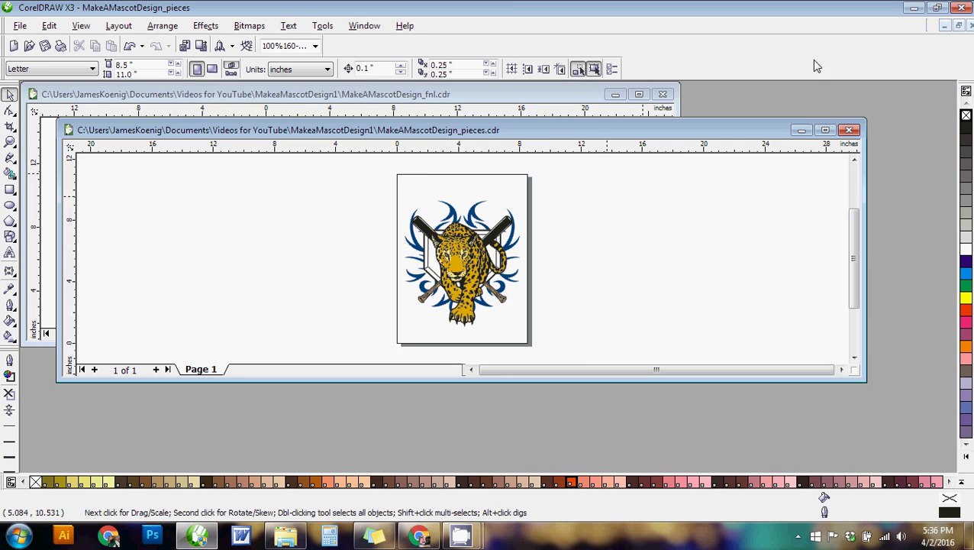
left_click(620, 95)
left_click(639, 94)
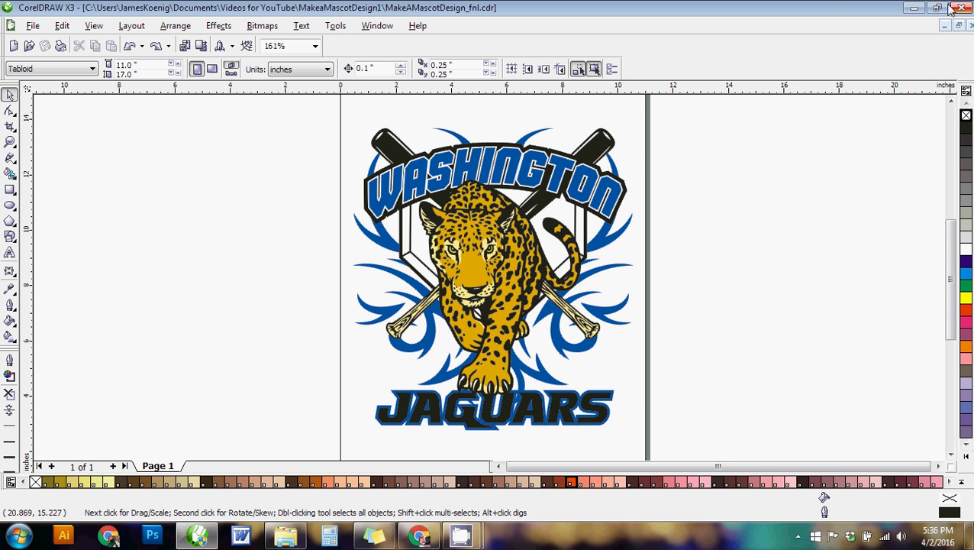
left_click(959, 25)
left_click(798, 130)
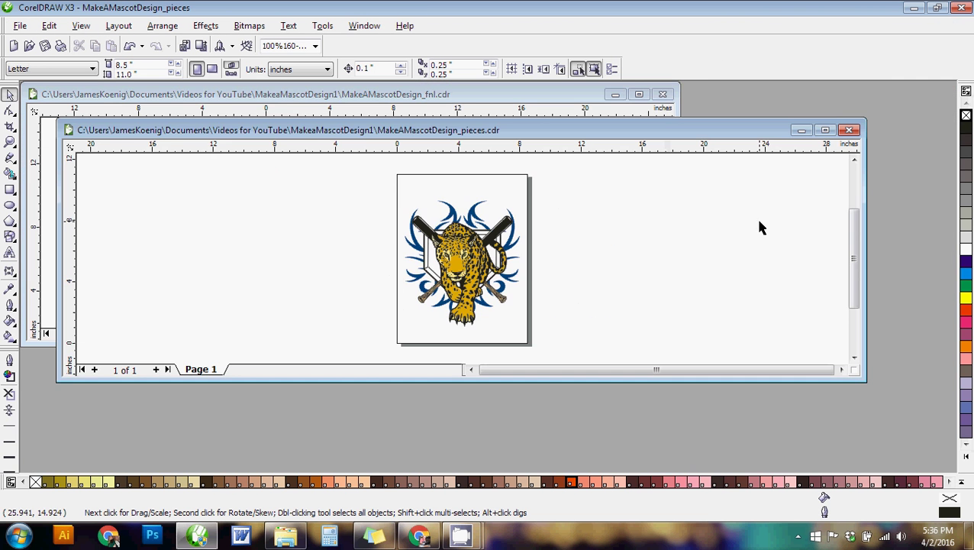
Step: Add the artistic text WASHINGTON above the mascot artwork in the pieces file
left_click(827, 131)
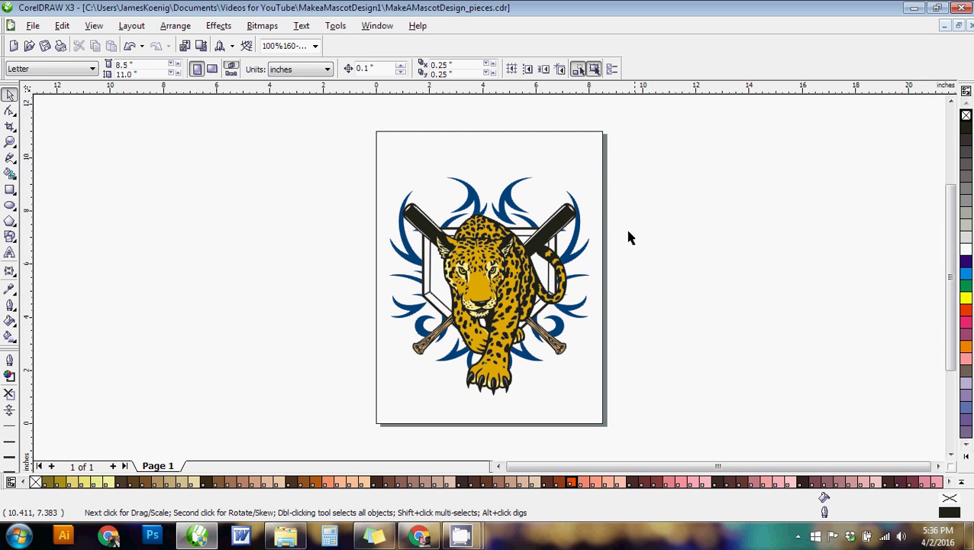
left_click(9, 253)
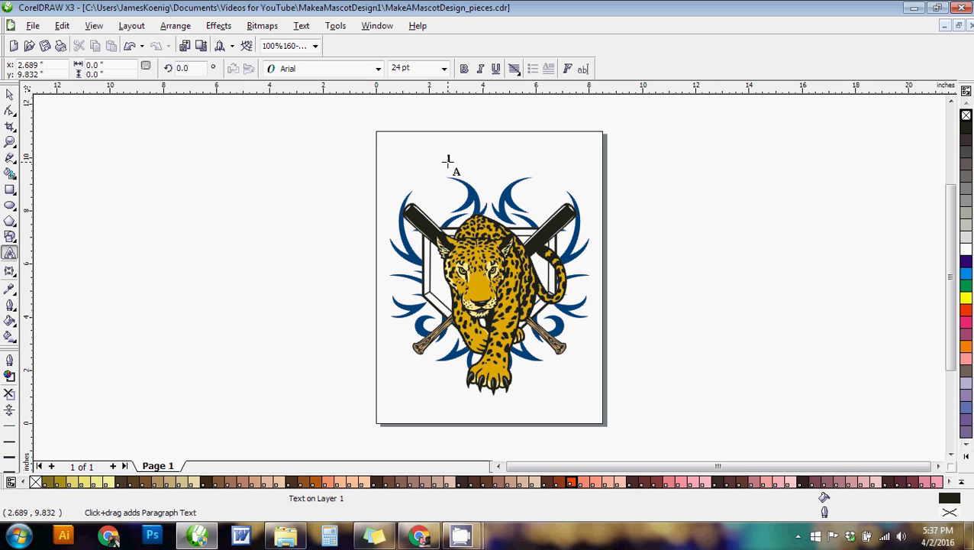
type("ASH")
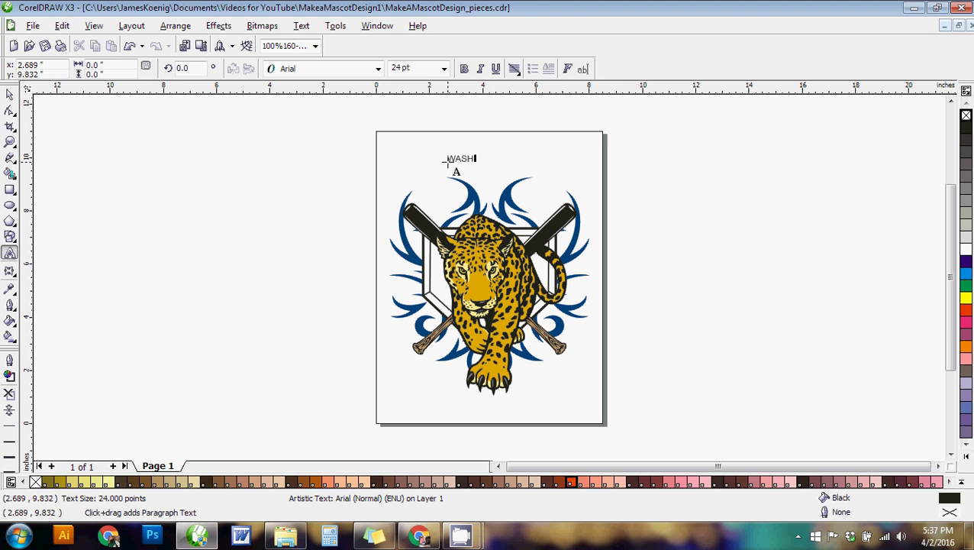
type("INGTON")
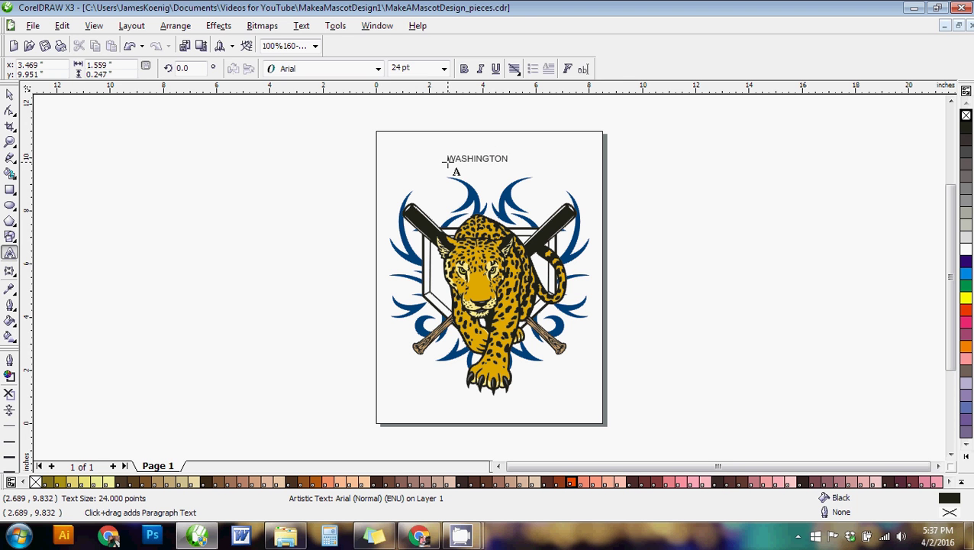
Step: Add the artistic text JAGUARS below the jaguar's front paw
left_click(453, 413)
type("JAGUA")
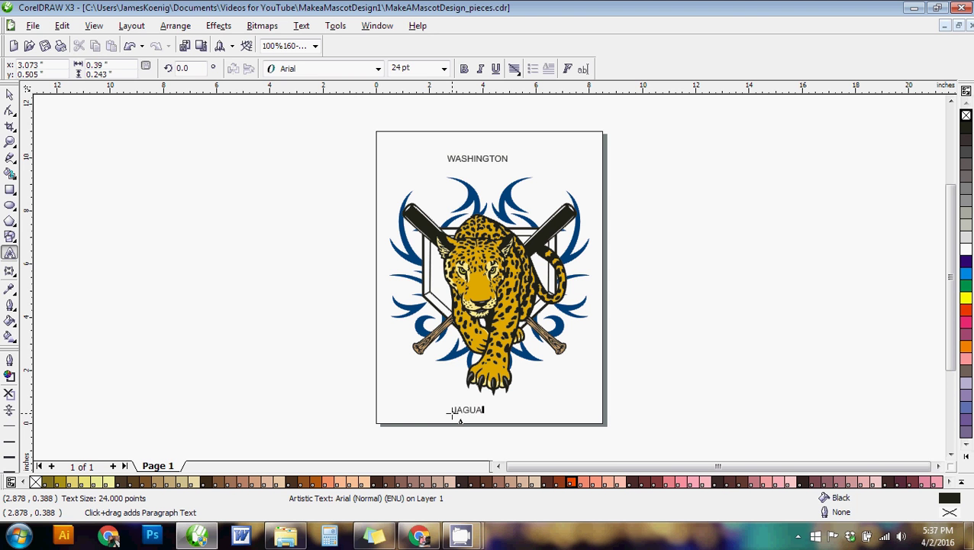
type("RS")
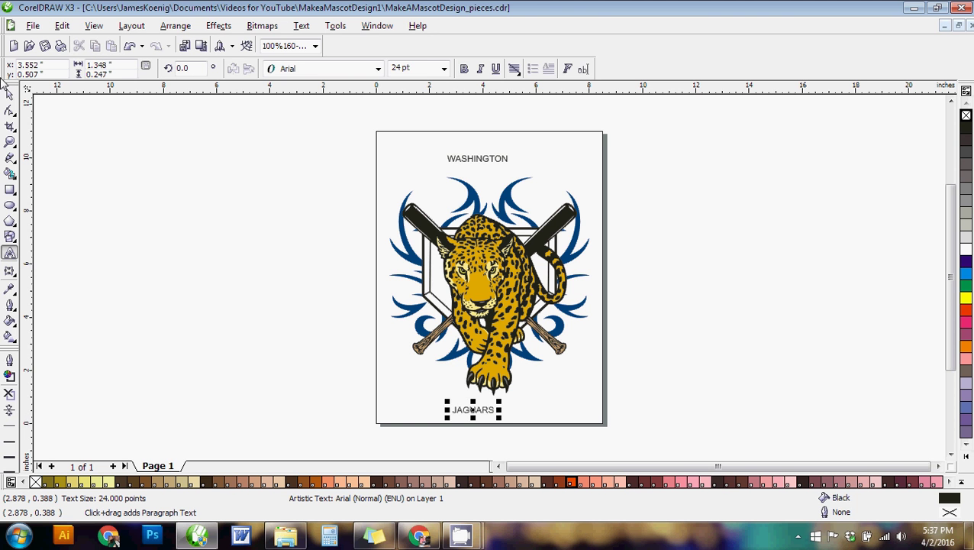
left_click(8, 93)
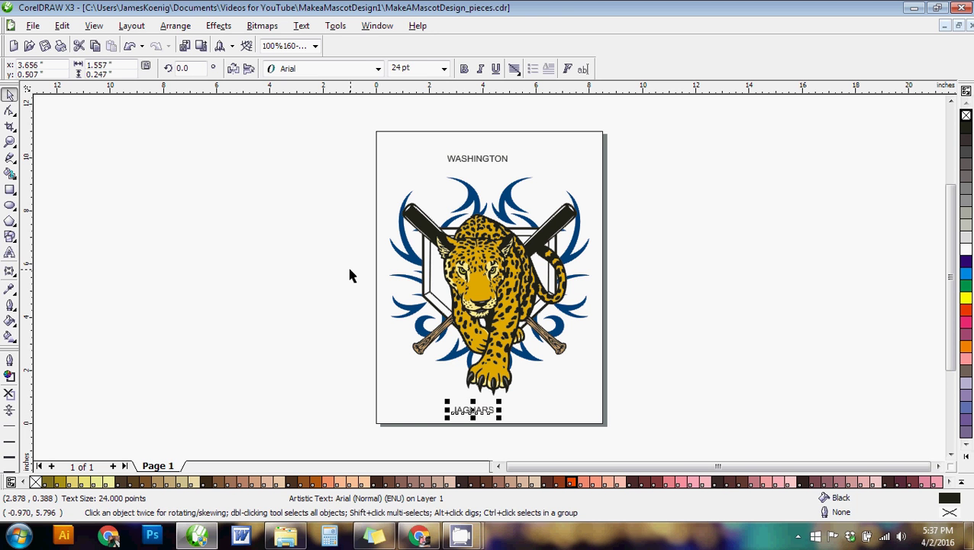
Step: Move WASHINGTON closer to the top of the artwork and JAGUARS closer to the paw, roughly centring both on the page
left_click(588, 141)
left_click_drag(509, 158, 520, 171)
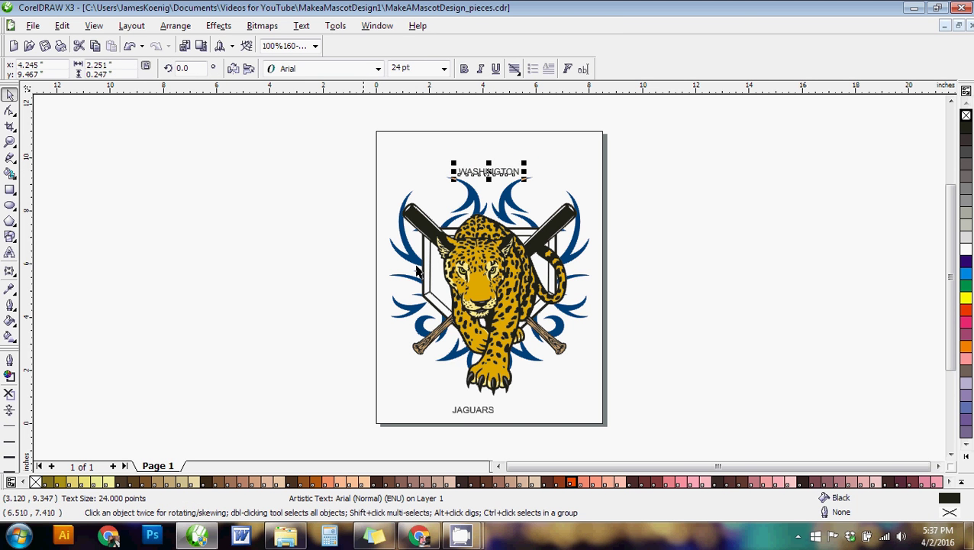
left_click_drag(481, 415, 498, 410)
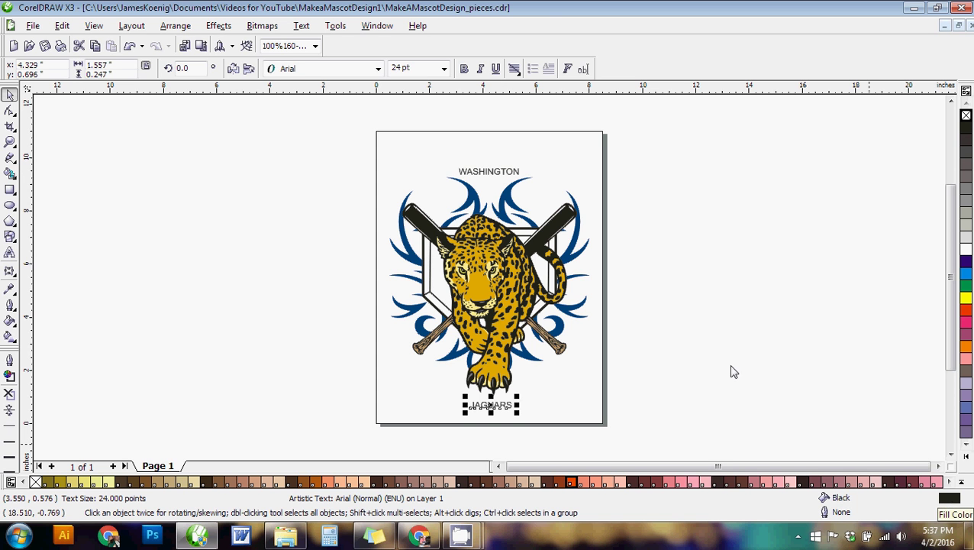
left_click(719, 298)
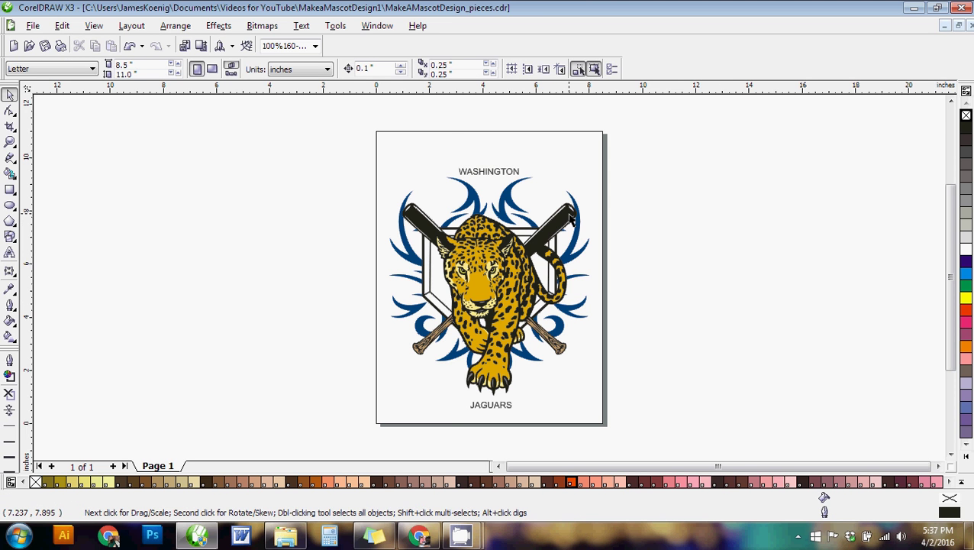
Step: Copy the black fill of the baseball bats onto the WASHINGTON text
left_click(567, 223)
left_click(681, 286)
left_click_drag(558, 229, 518, 171)
key("Escape")
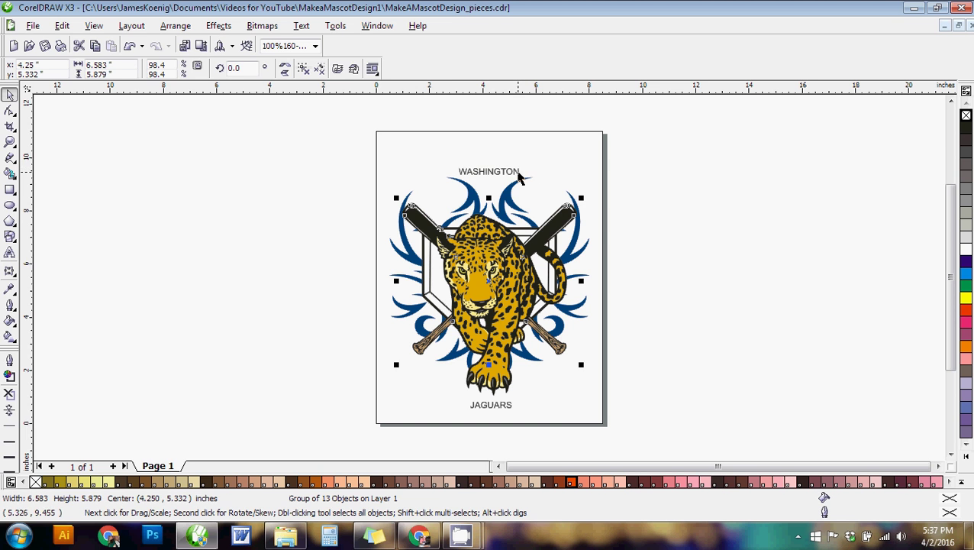
left_click(519, 175)
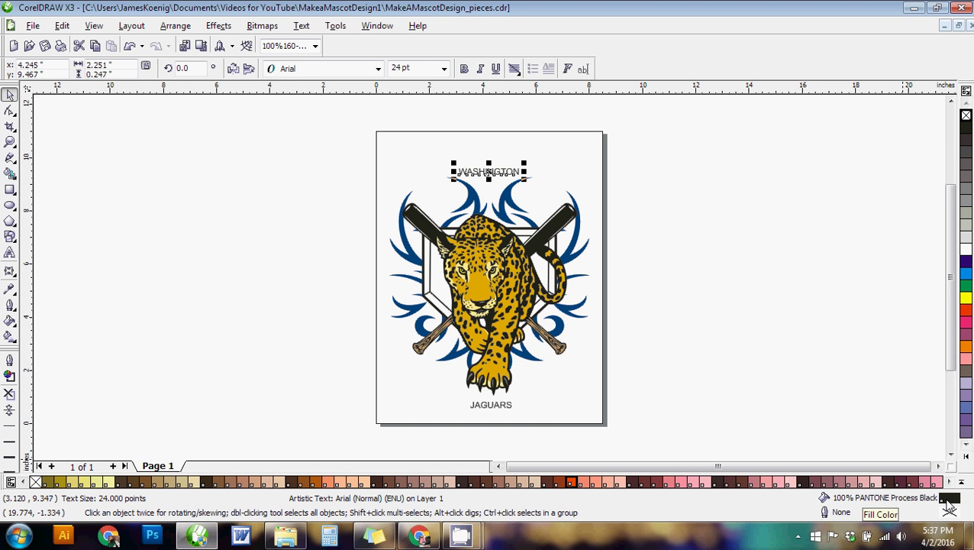
left_click(642, 173)
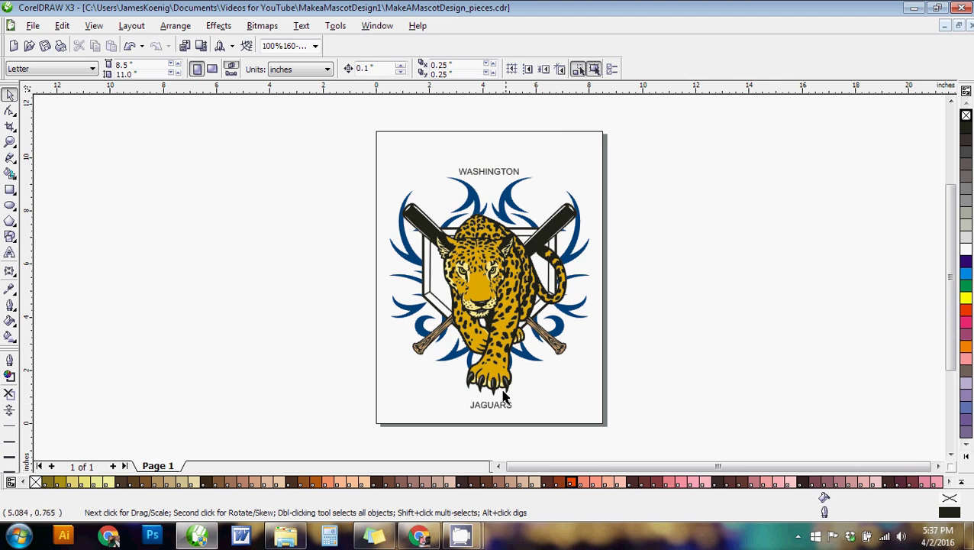
Step: Copy the black fill of the jaguar's claw onto the JAGUARS text
scroll(503, 396, "up", 1)
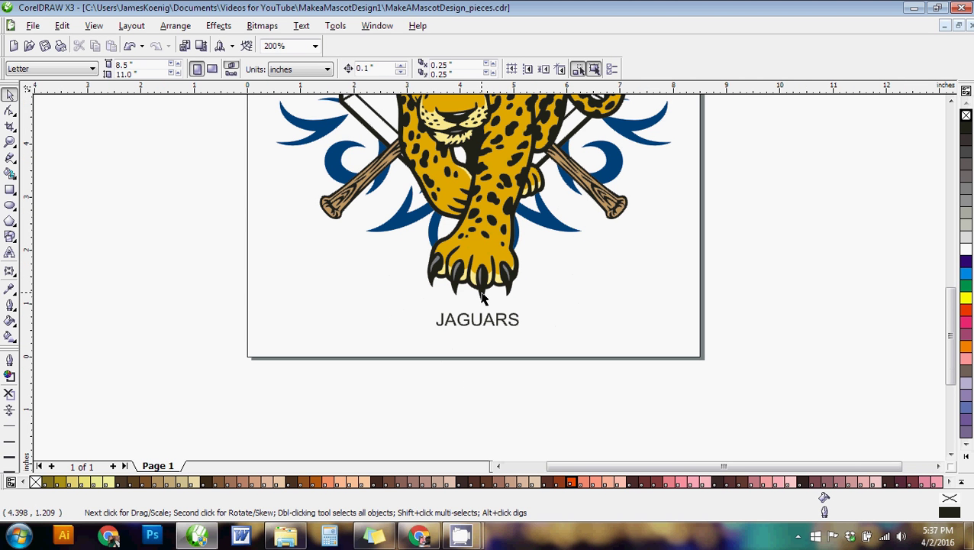
left_click_drag(482, 298, 487, 319)
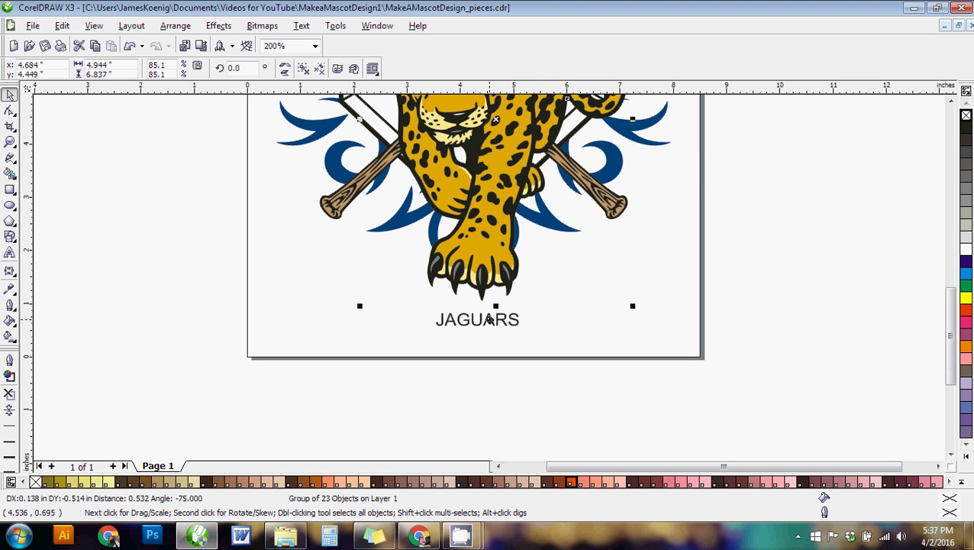
left_click(521, 325)
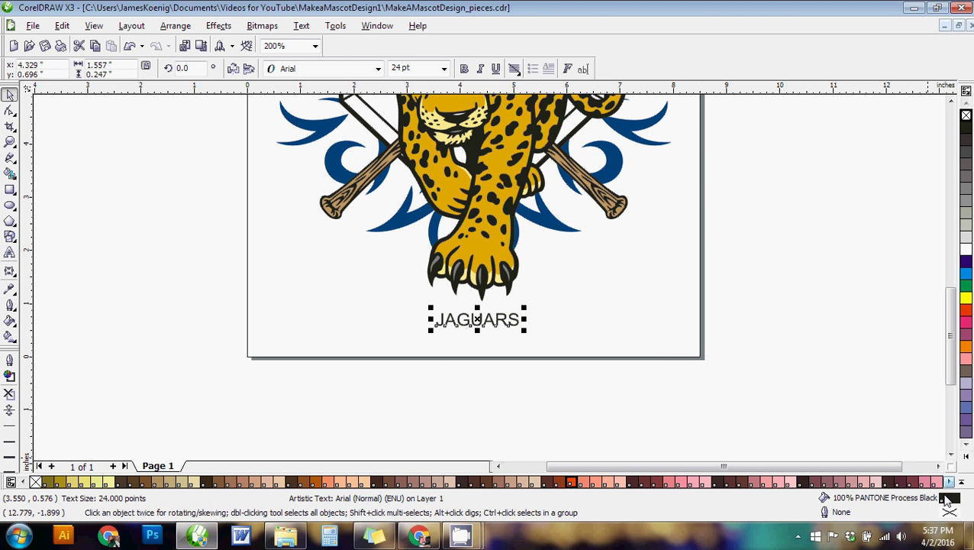
left_click(724, 319)
Step: Try the tribal design's blue as the fill of the JAGUARS text by copying it over
left_click(562, 221)
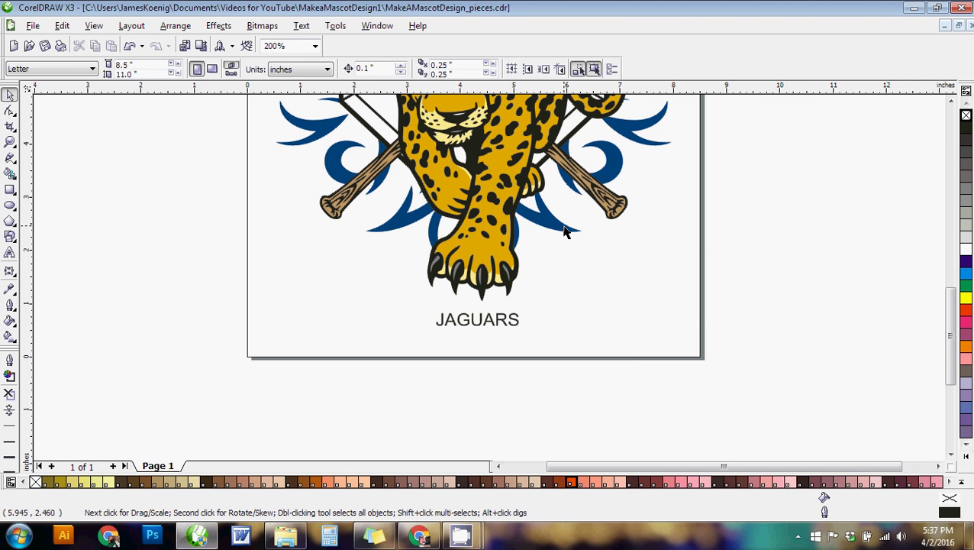
left_click_drag(561, 222, 499, 324)
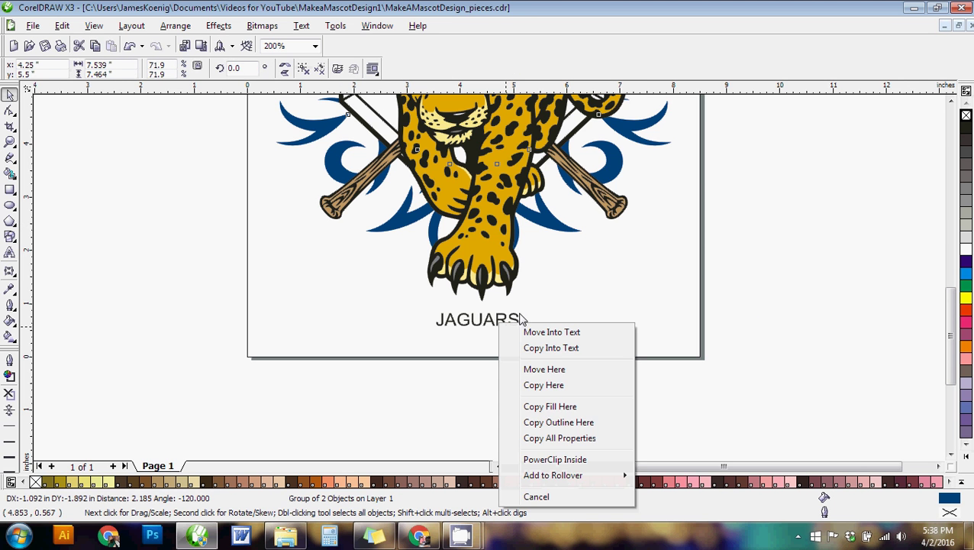
left_click(499, 331)
left_click(503, 318)
left_click_drag(560, 223, 510, 320)
Step: Try the gold of the jaguar's paw as the fill of the JAGUARS text by copying it over
left_click_drag(504, 261, 504, 323)
left_click(516, 330)
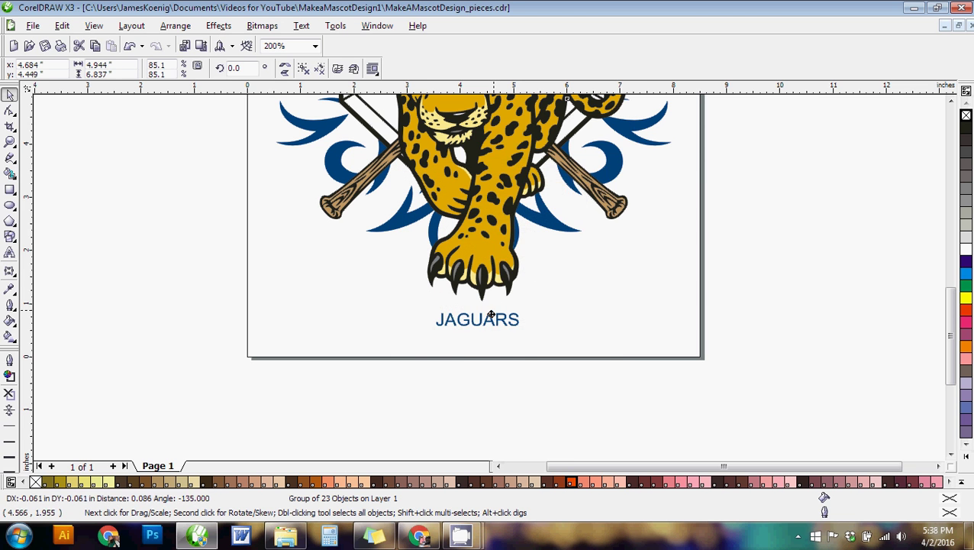
right_click(652, 318)
left_click(518, 355)
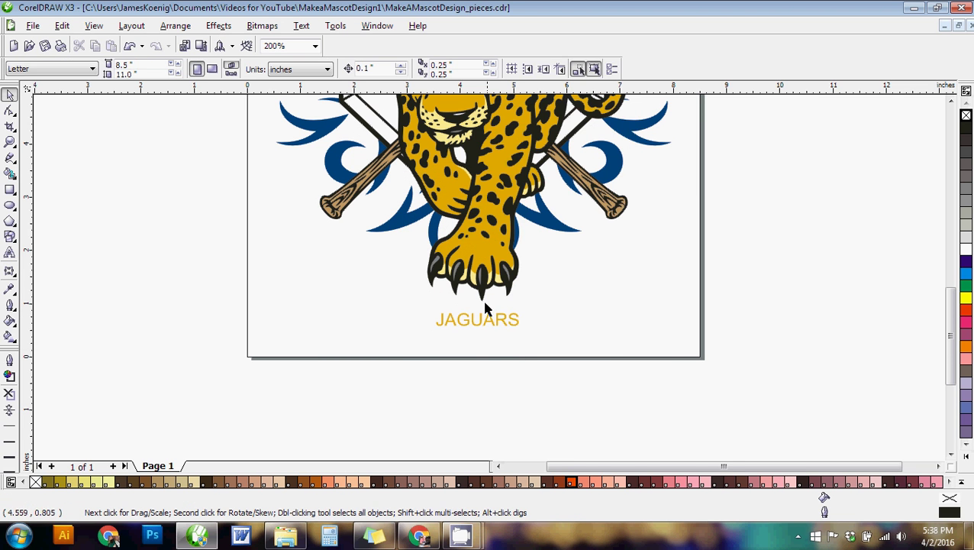
Step: Undo the trial blue and gold fills on the JAGUARS text
left_click(489, 320)
key("ctrl+z")
left_click(569, 342)
scroll(569, 342, "down", 2)
scroll(557, 419, "up", 1)
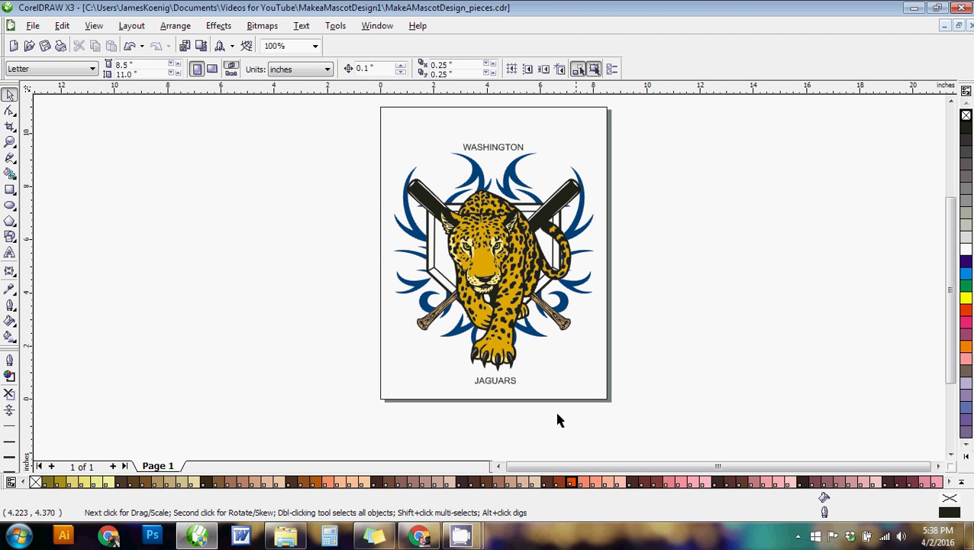
Step: Check the lettering of the finished design in MakeAMascotDesign_fnl.cdr, and return to the pieces file
left_click(496, 381)
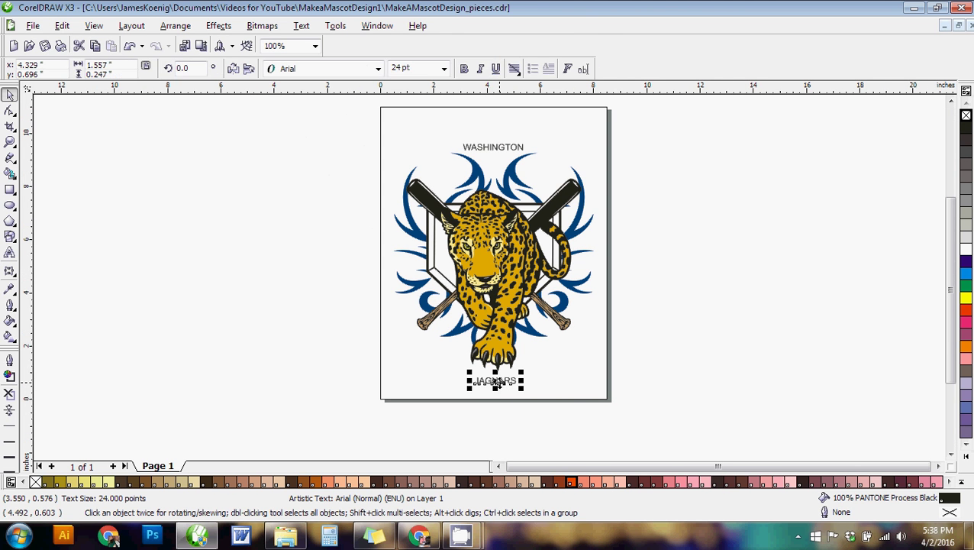
left_click(959, 26)
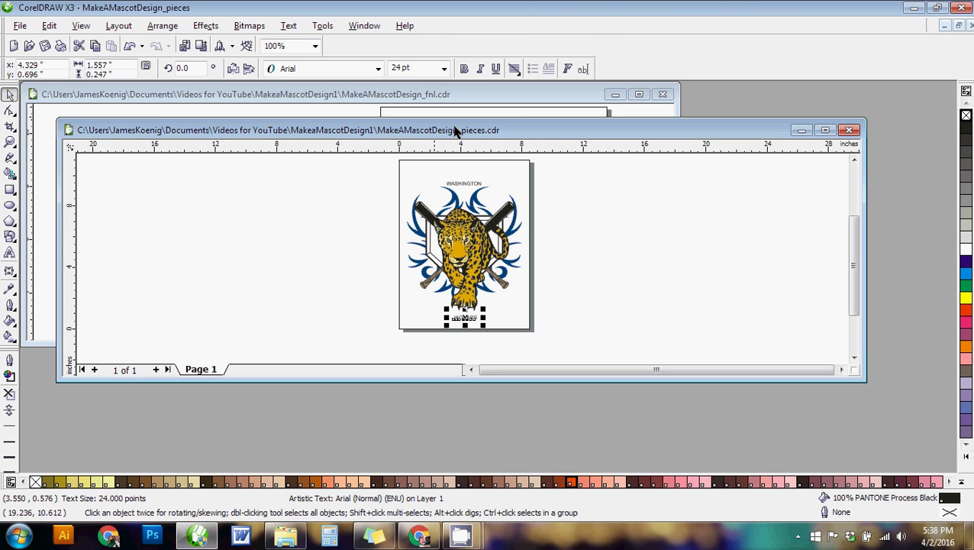
left_click(639, 94)
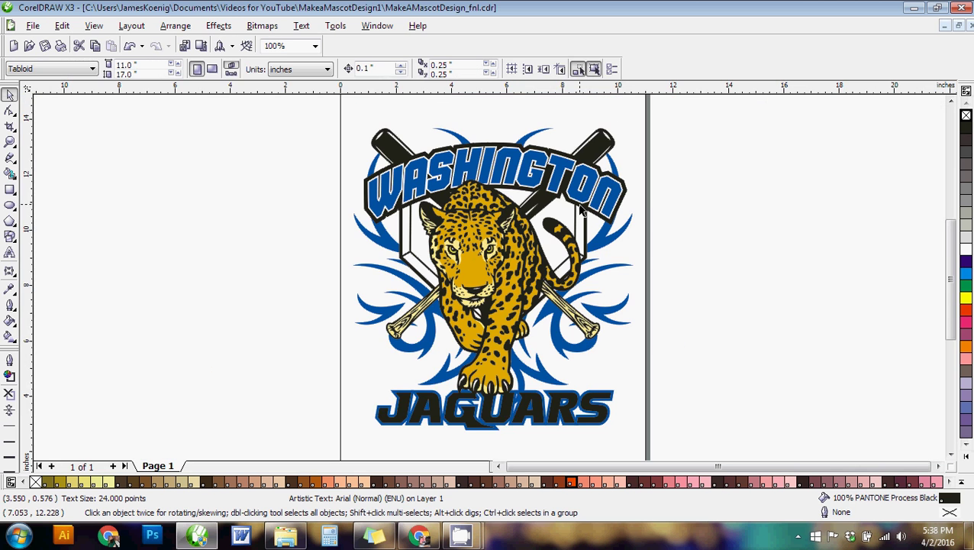
left_click(959, 26)
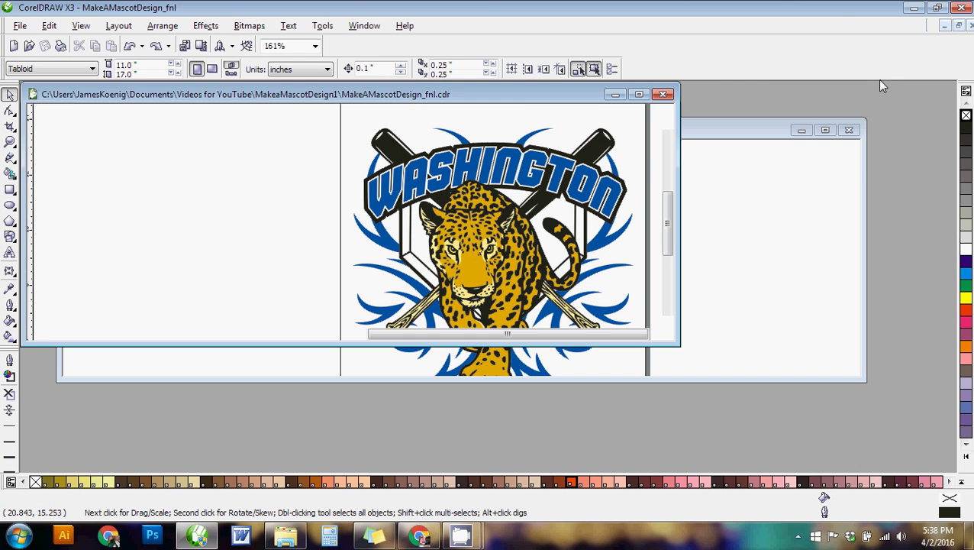
left_click(838, 126)
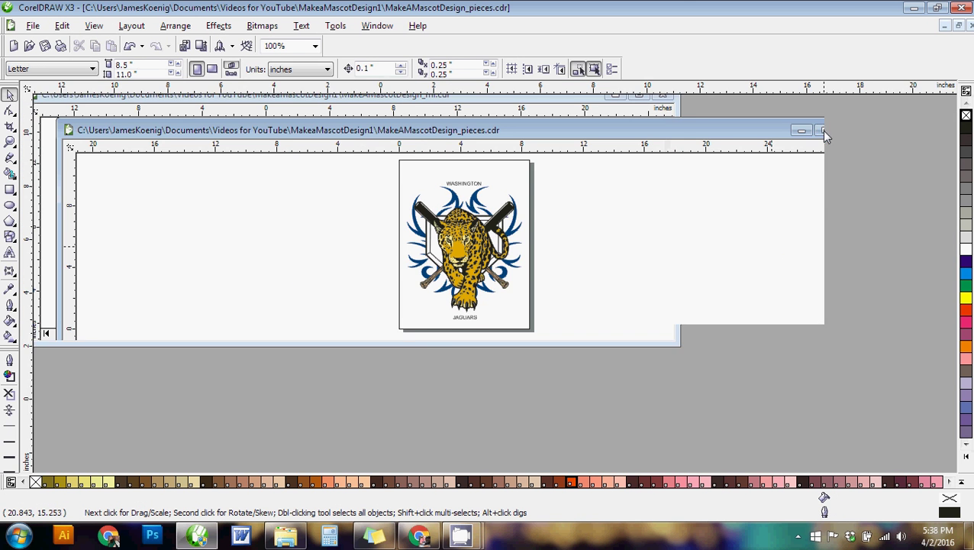
left_click(825, 130)
Step: Set the font of the JAGUARS text to Borgsquad
left_click(502, 384)
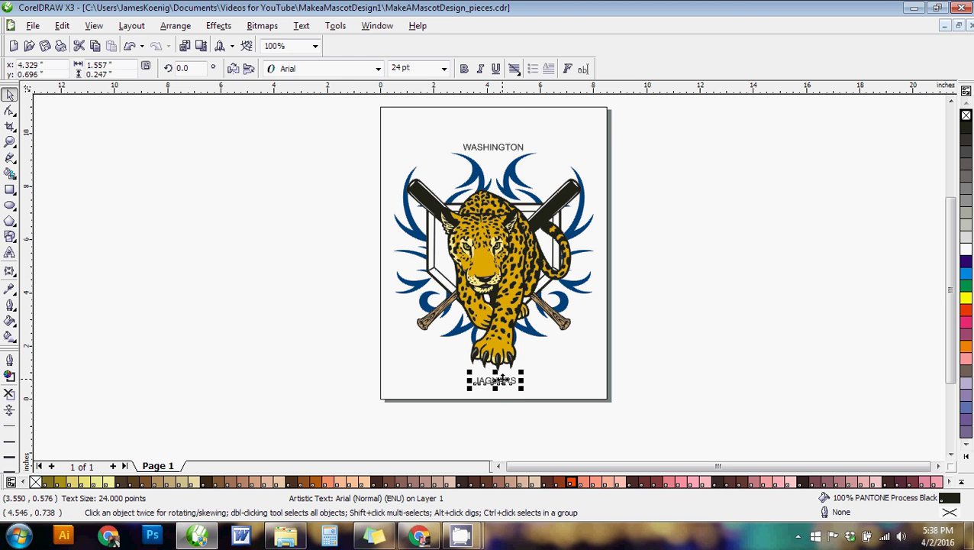
left_click(377, 69)
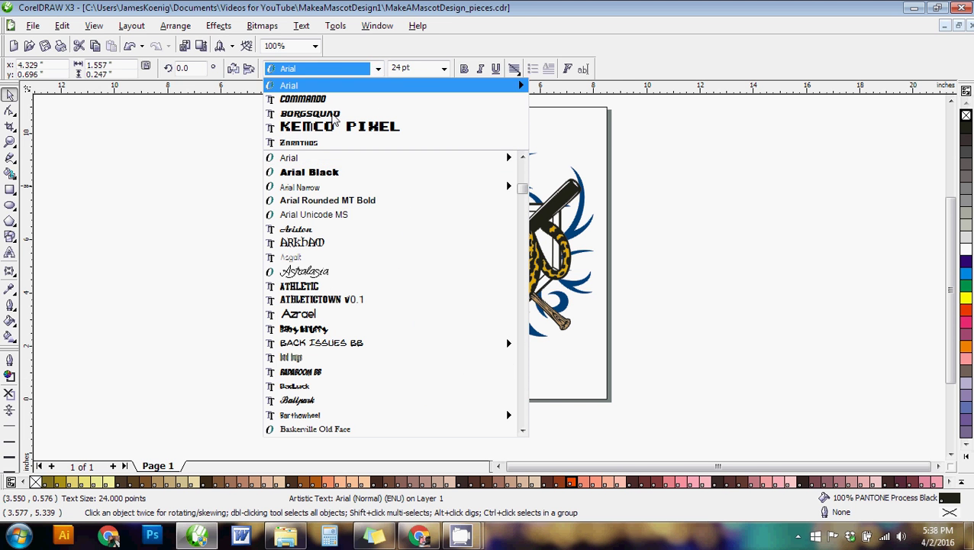
left_click(328, 114)
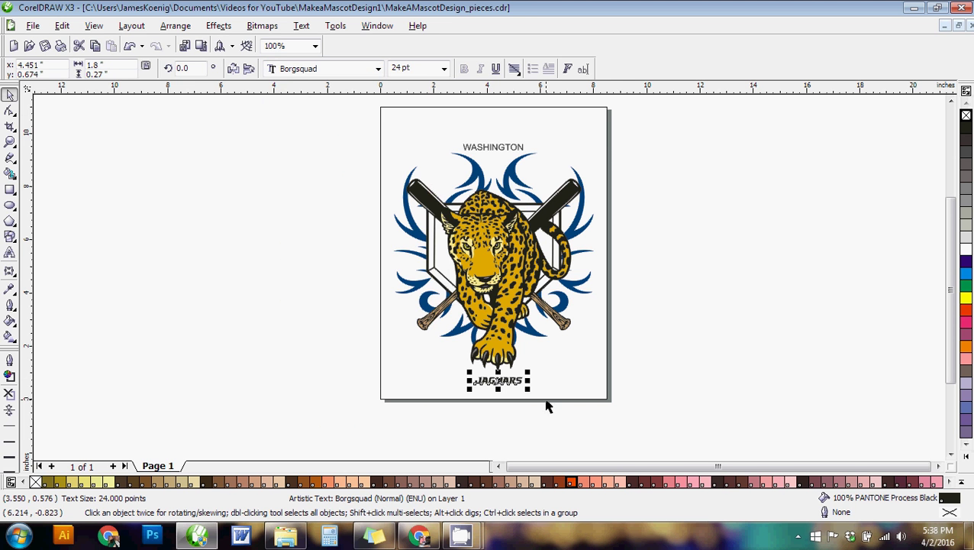
Step: Scale the JAGUARS text up proportionally to about 6.04 by 0.91 inches, spanning the width below the crossed bats
scroll(409, 280, "up", 1)
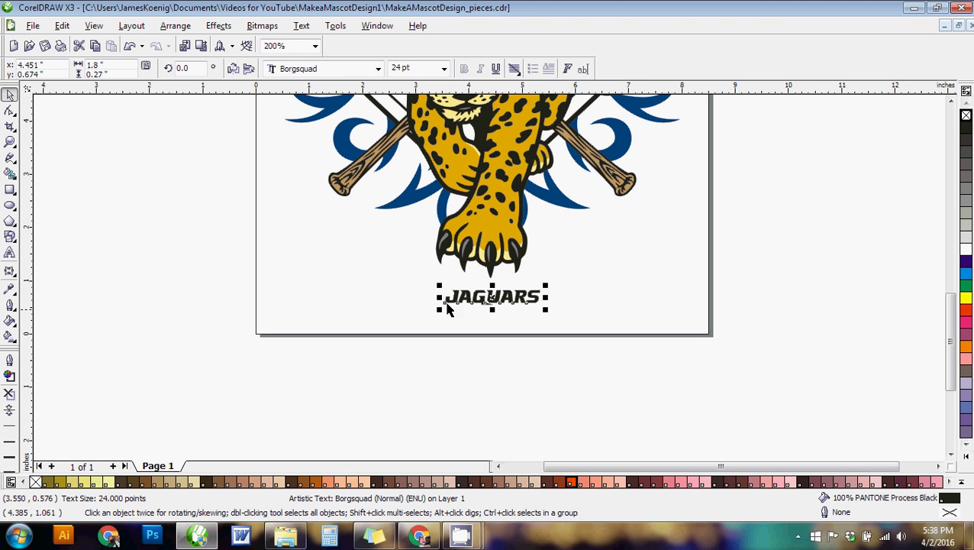
left_click_drag(439, 285, 298, 218)
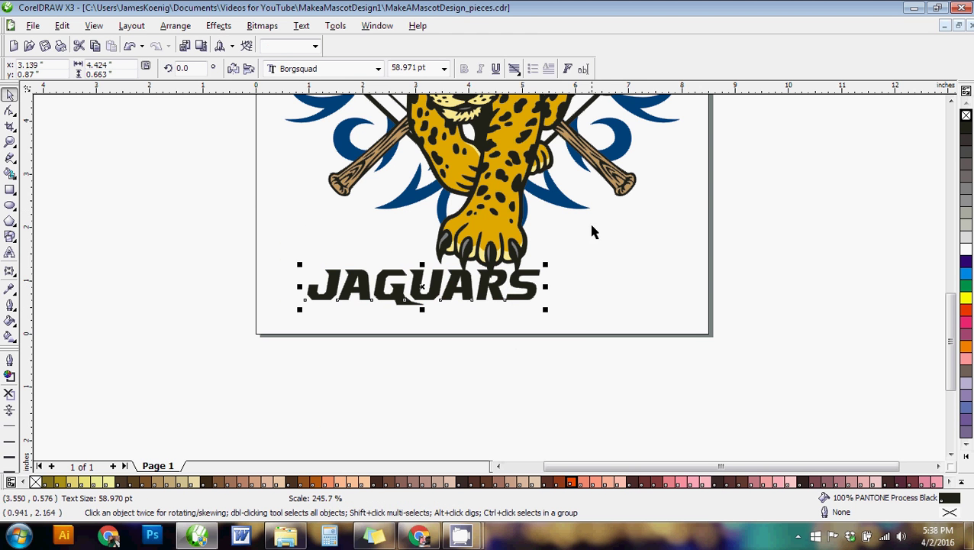
left_click_drag(546, 264, 657, 201)
scroll(490, 277, "down", 1)
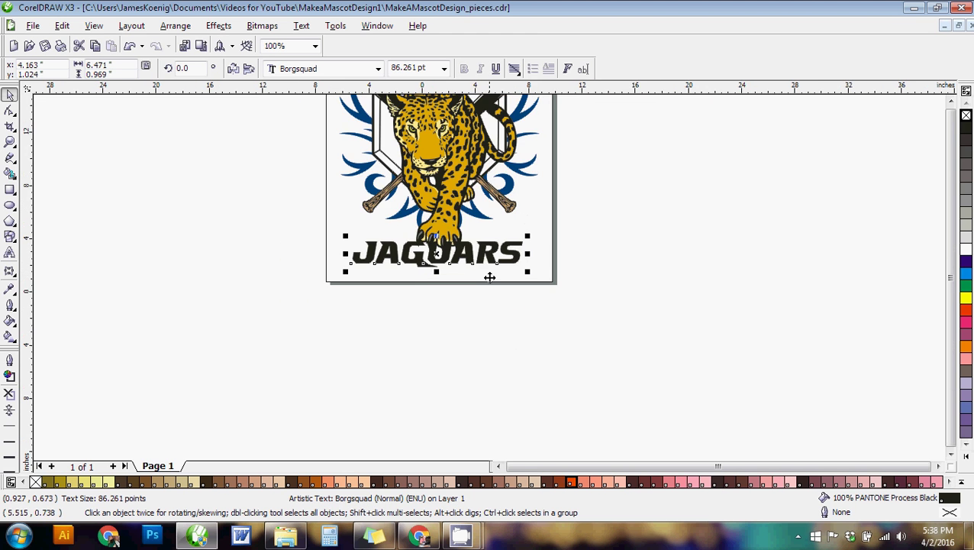
scroll(490, 278, "down", 1)
scroll(489, 277, "up", 1)
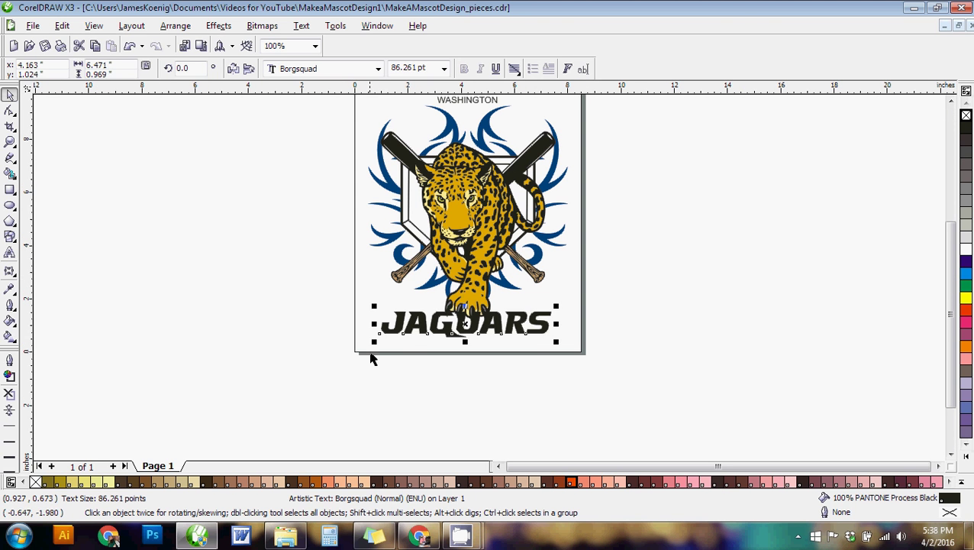
left_click_drag(374, 341, 378, 341)
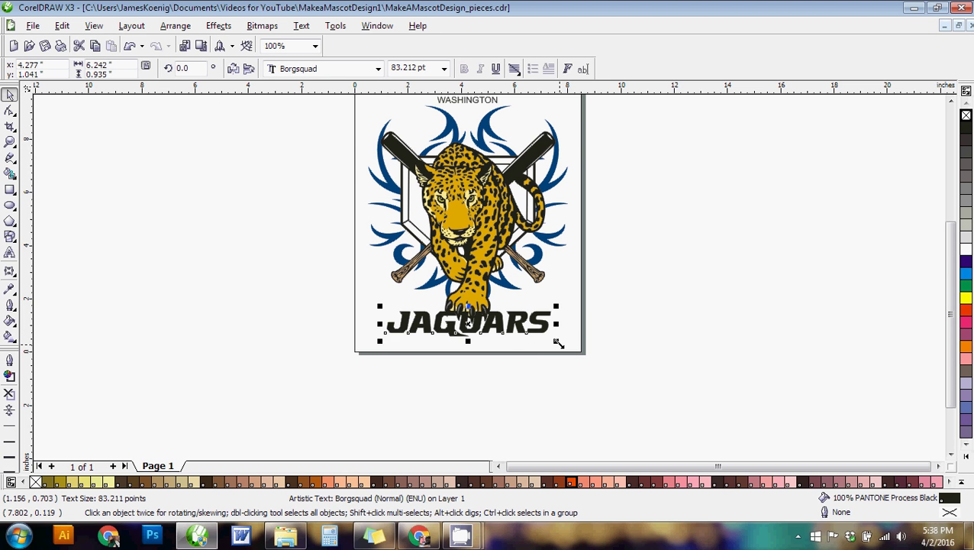
mouse_move(558, 343)
left_mouse_down()
mouse_move(547, 337)
mouse_move(555, 341)
left_mouse_up()
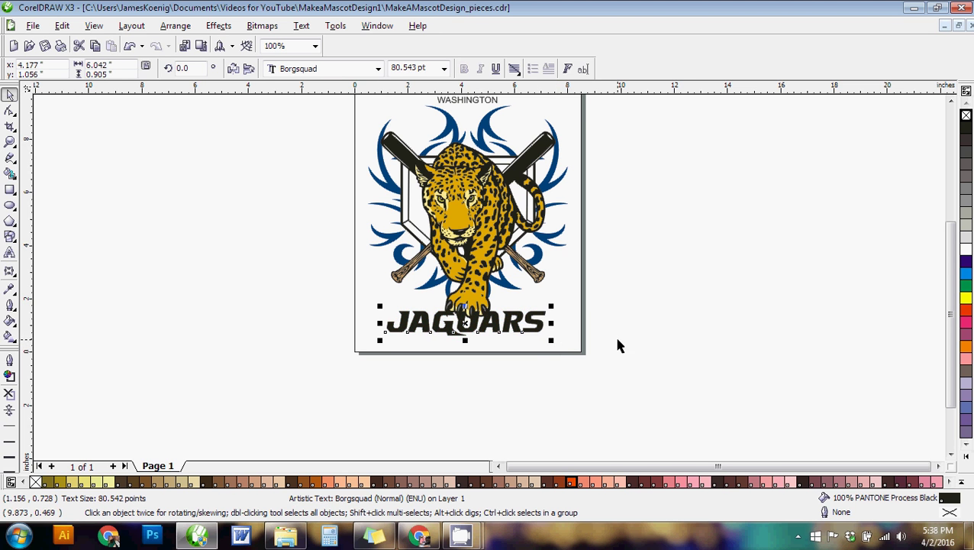
Step: Send the JAGUARS text back in the stacking order, one level at a time, until it sits behind the jaguar's paw
left_click(513, 429)
scroll(400, 348, "up", 1)
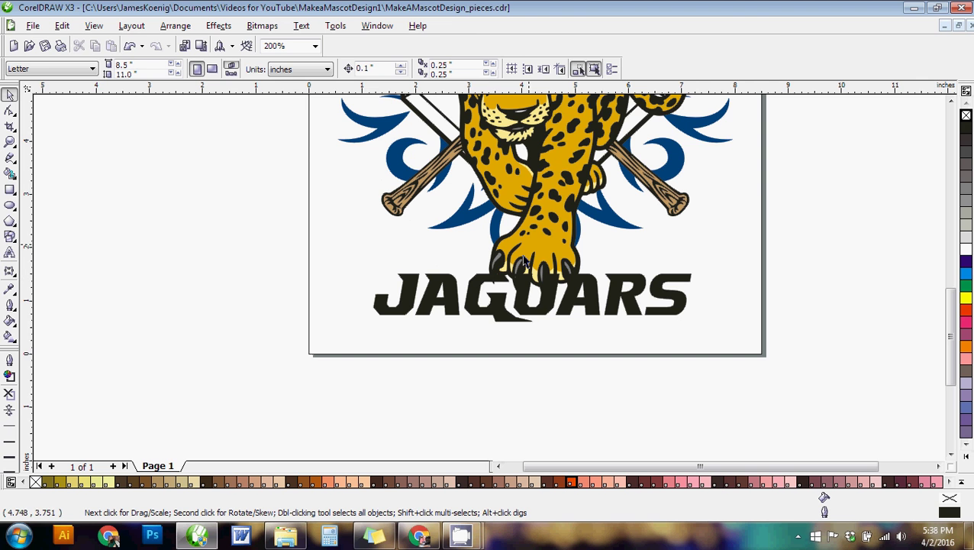
left_click(551, 305)
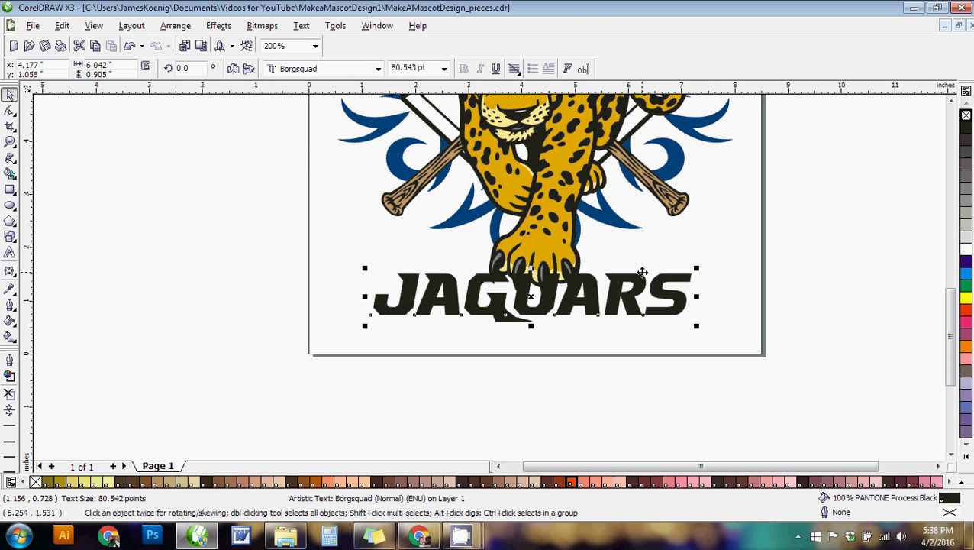
left_click(172, 26)
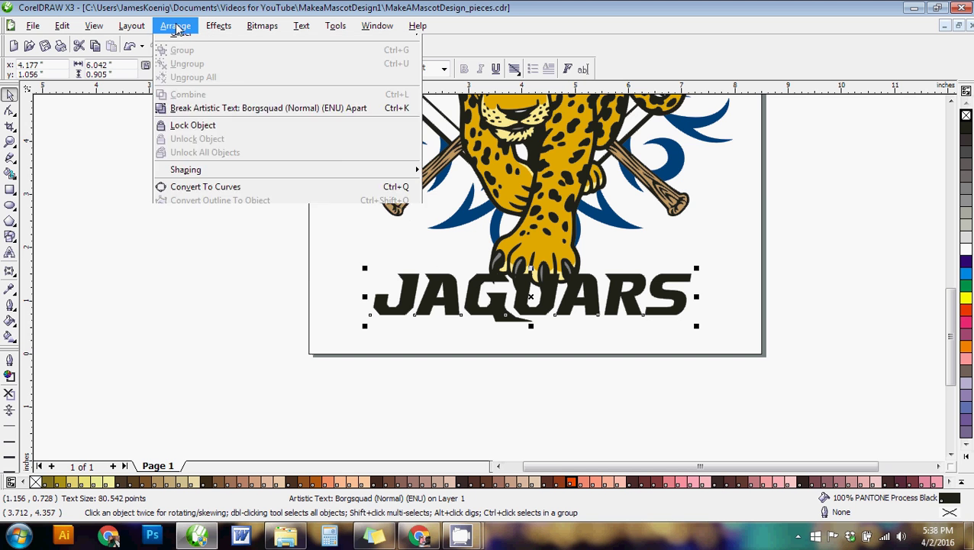
mouse_move(218, 92)
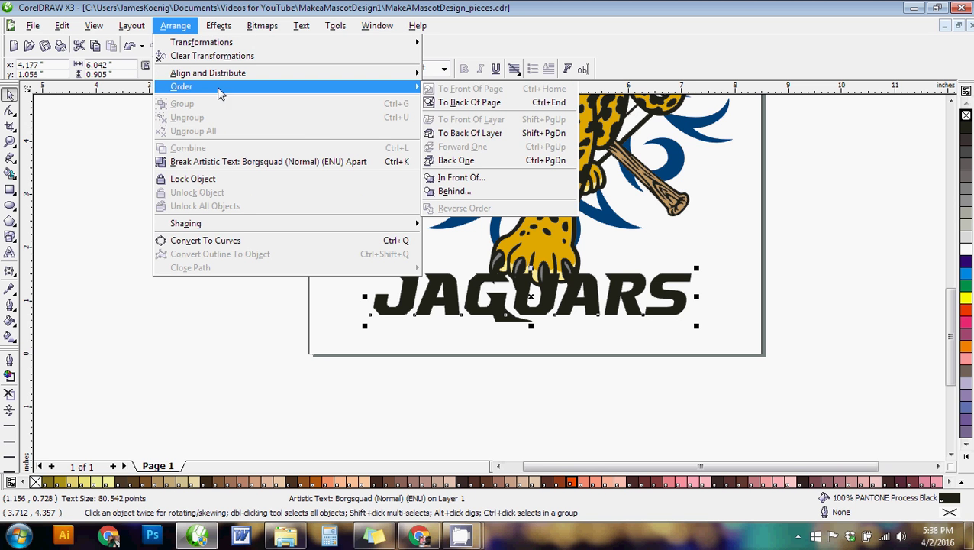
left_click(458, 161)
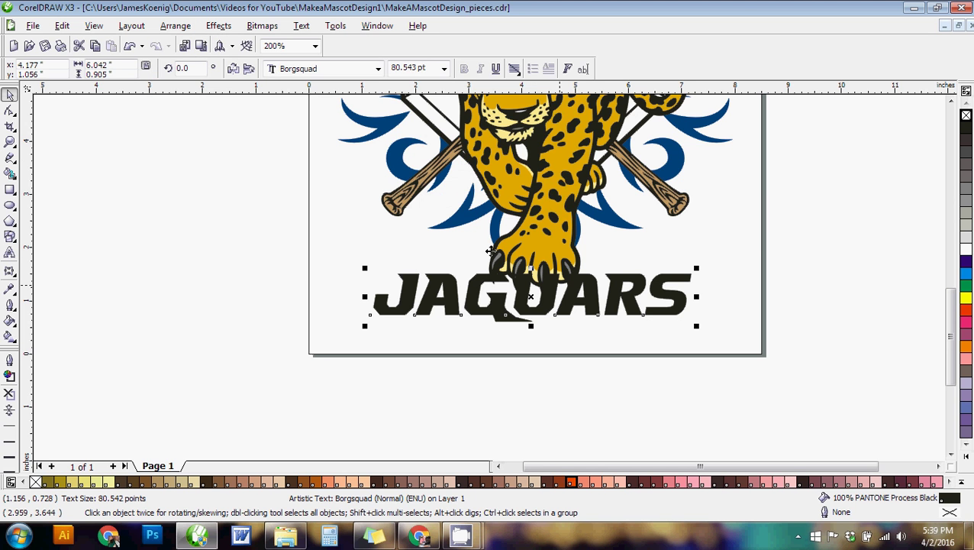
left_click(172, 26)
mouse_move(393, 86)
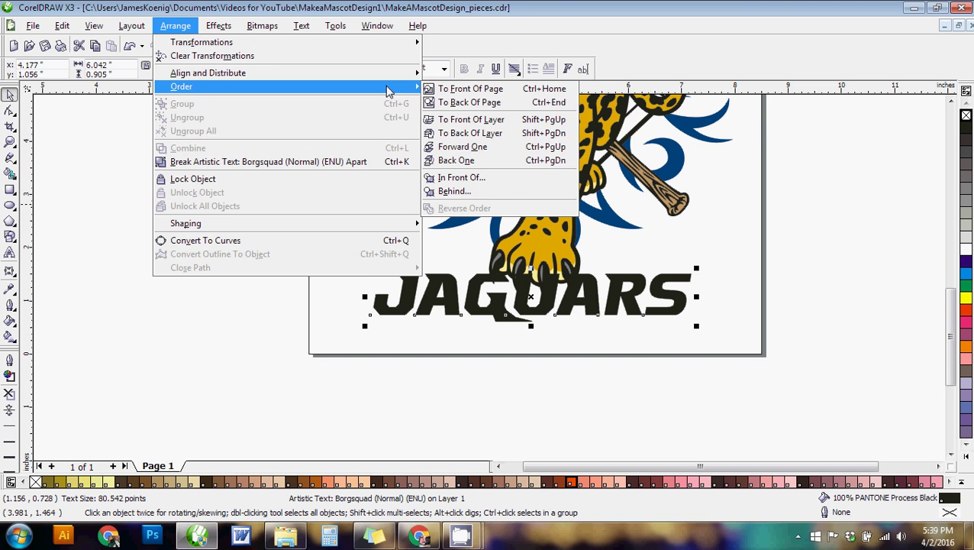
left_click(481, 164)
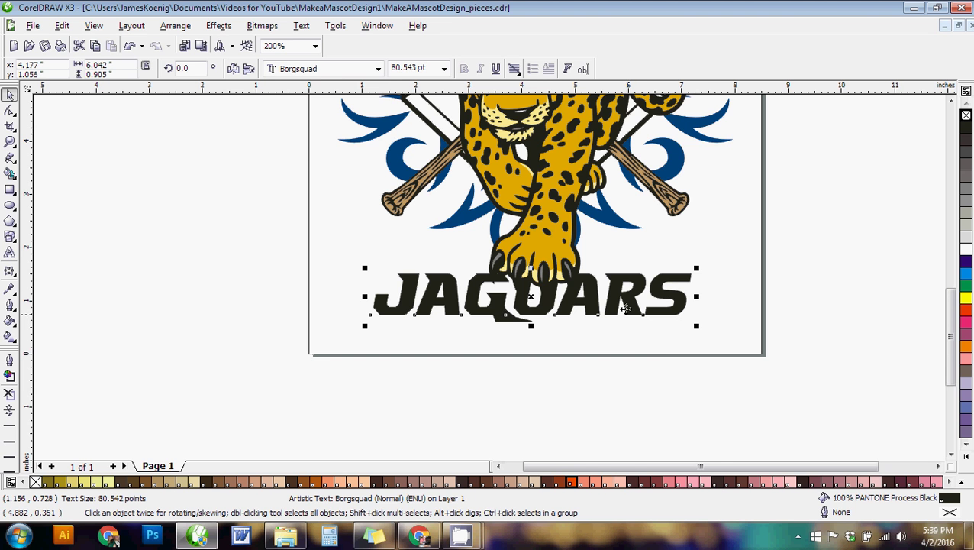
Step: Center the JAGUARS text horizontally with the blue tribal flames
scroll(491, 284, "down", 1)
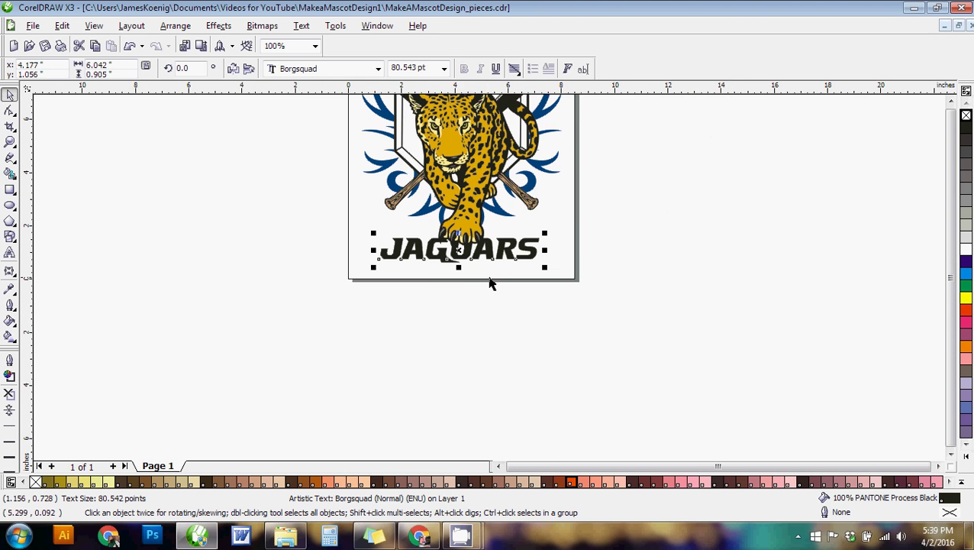
scroll(491, 285, "down", 1)
scroll(491, 284, "up", 2)
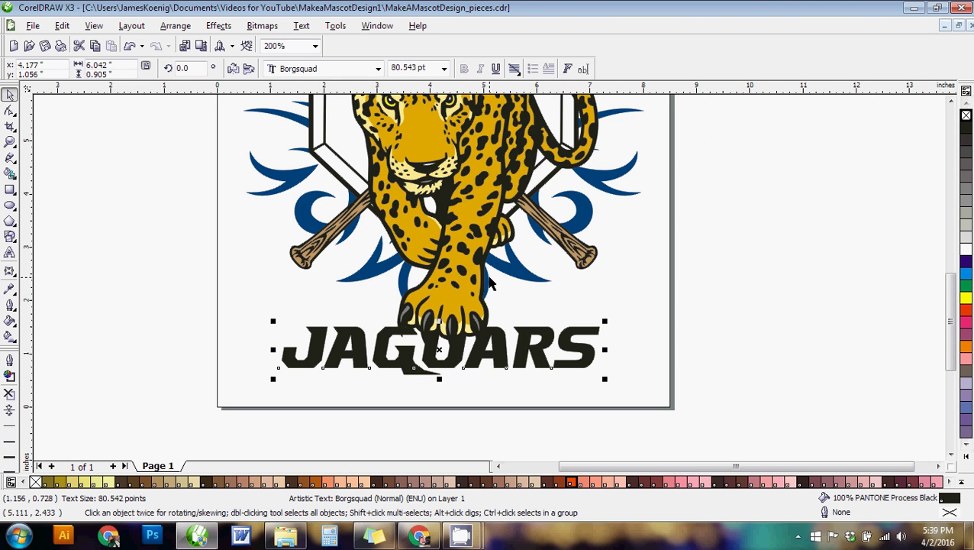
scroll(489, 374, "down", 1)
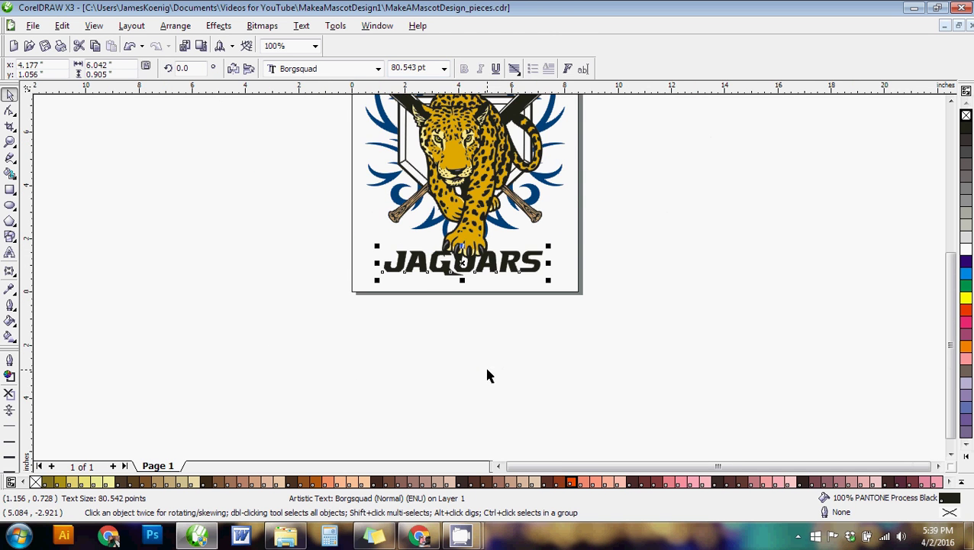
scroll(490, 279, "down", 1)
scroll(490, 281, "up", 1)
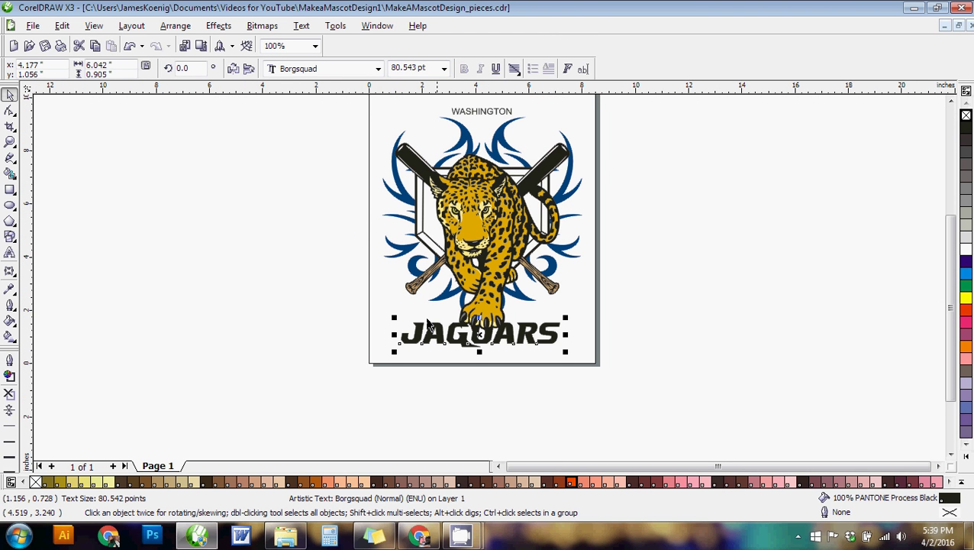
left_click(407, 254, "shift")
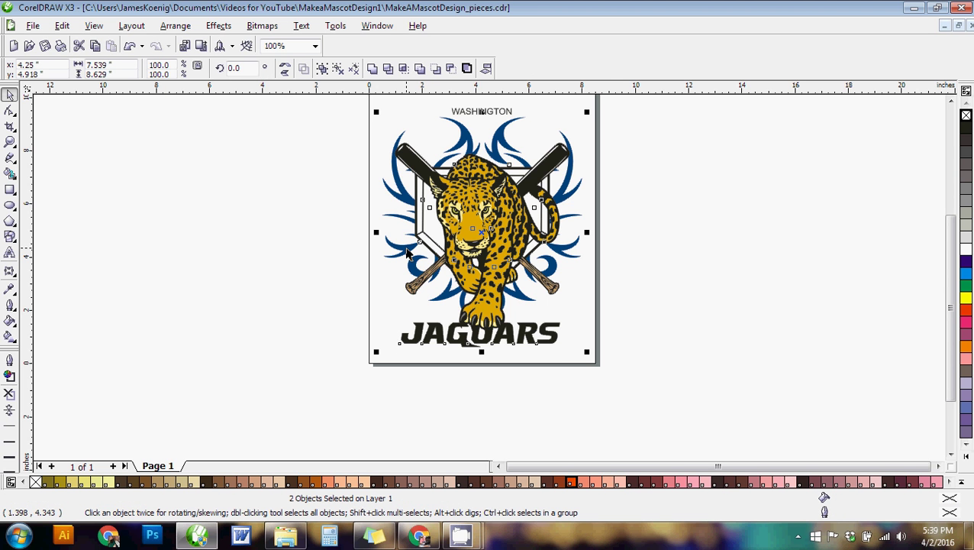
left_click(345, 276)
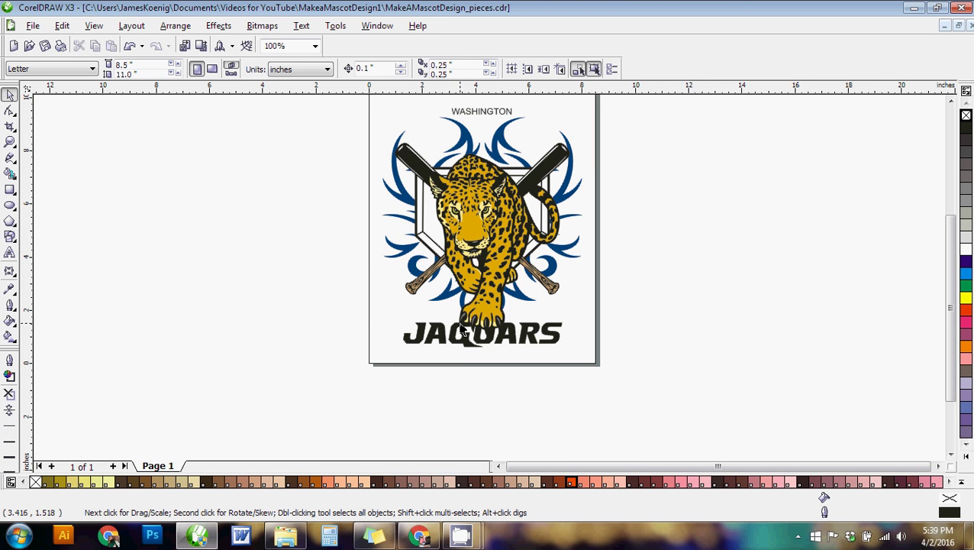
scroll(516, 331, "up", 4)
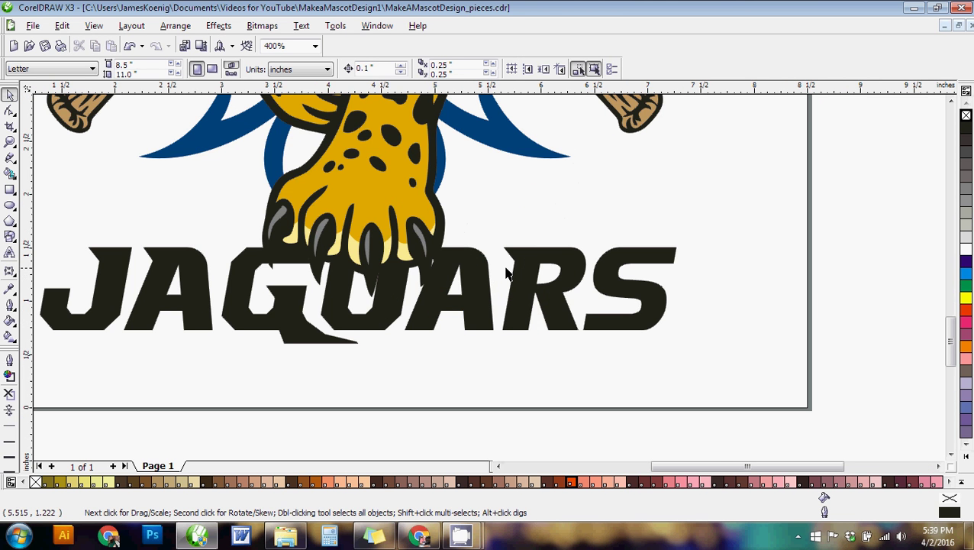
scroll(507, 273, "down", 3)
scroll(661, 331, "up", 2)
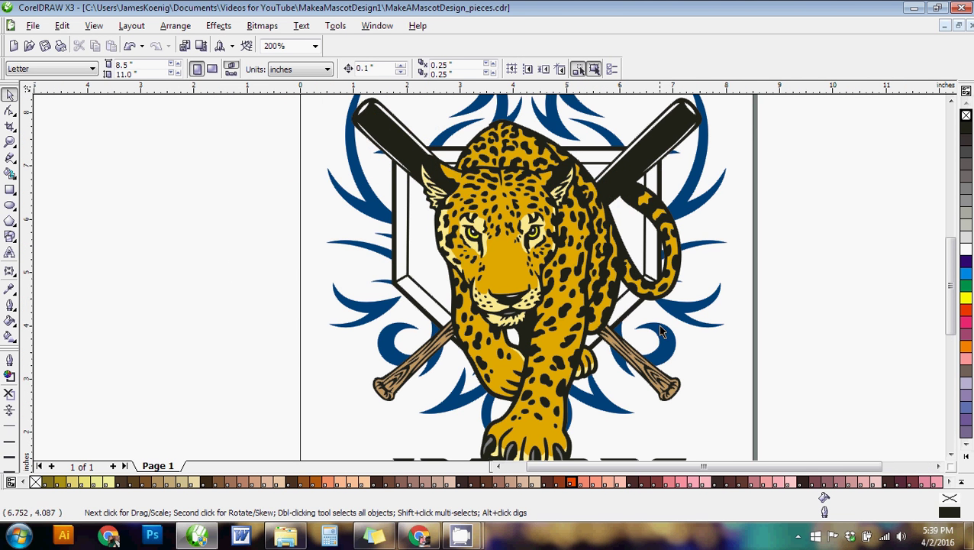
left_click(661, 332)
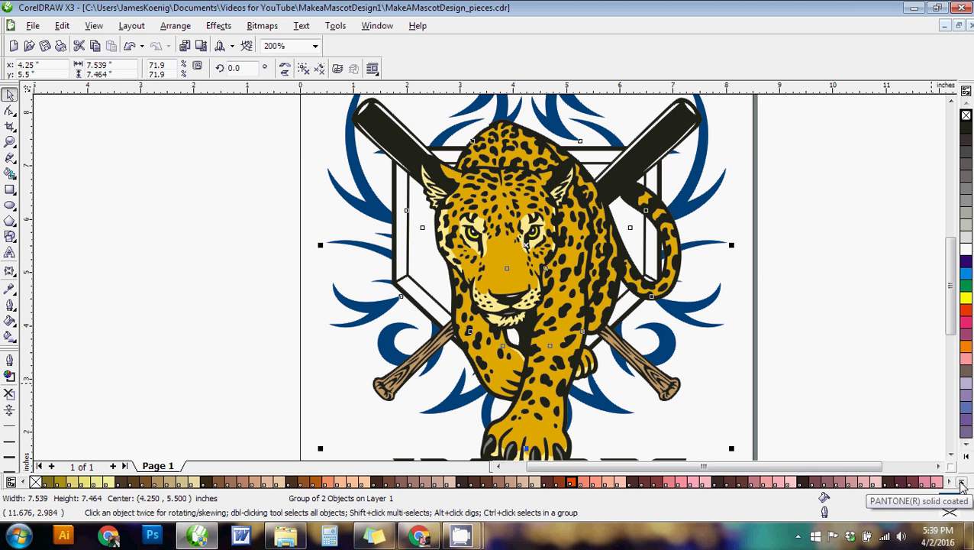
scroll(498, 290, "down", 2)
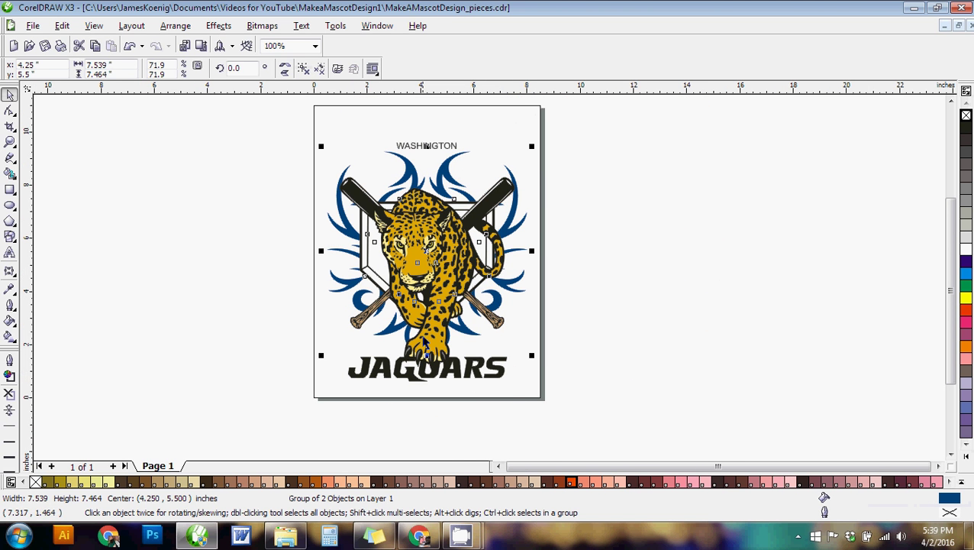
scroll(459, 283, "up", 1)
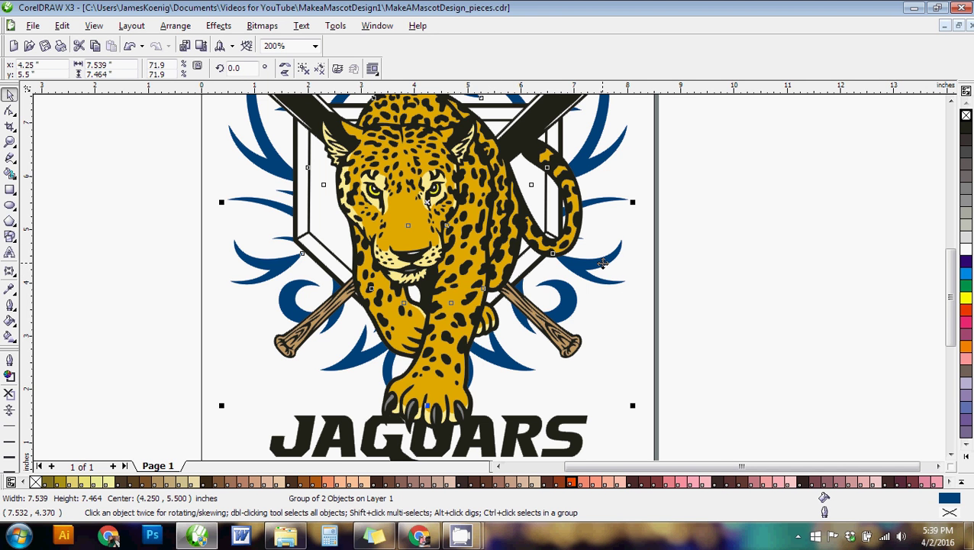
scroll(603, 262, "down", 1)
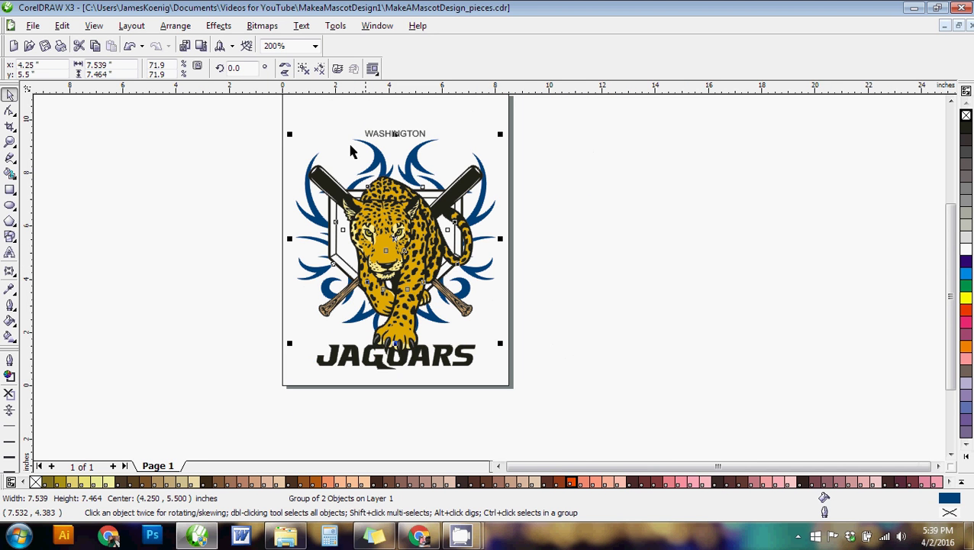
left_click_drag(386, 254, 374, 157)
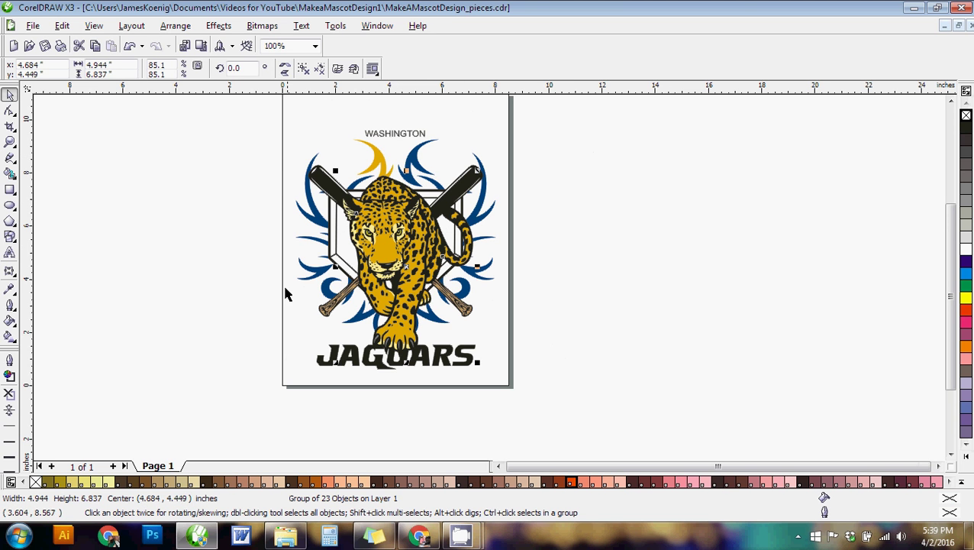
key("ctrl+z")
key("ctrl+z")
key("ctrl+z")
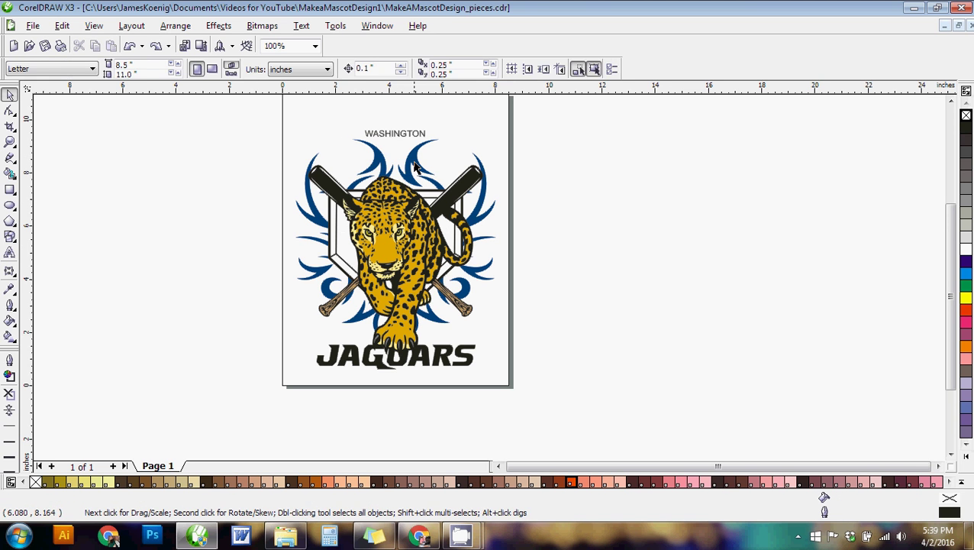
Step: Ungroup the two blue tribal flame halves and weld them into a single curve
left_click(304, 69)
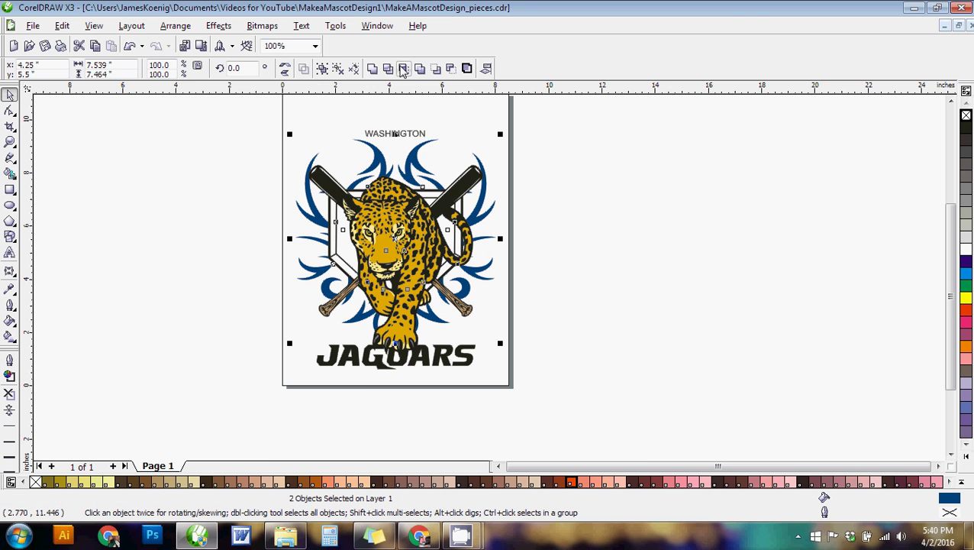
left_click(372, 69)
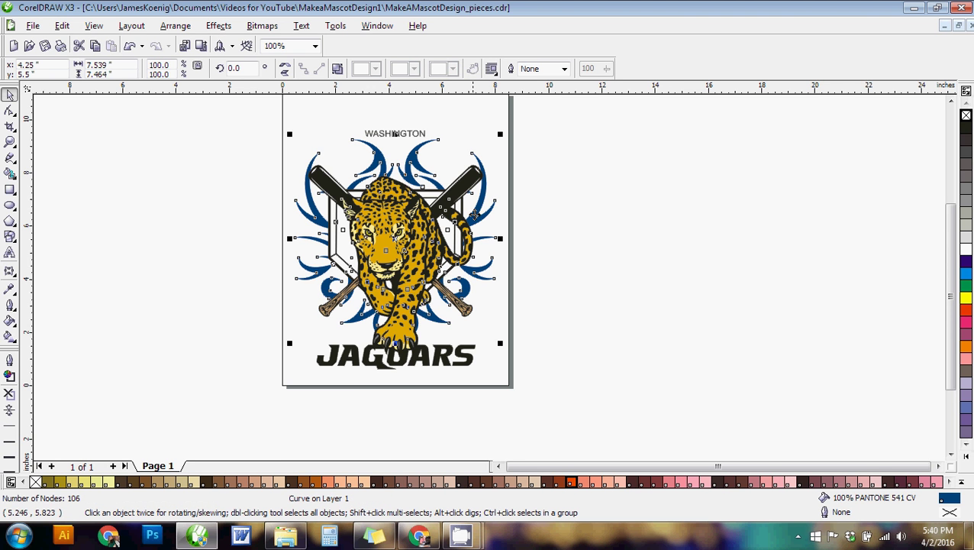
Step: Try several PANTONE blues on the tribal flames and fill them with PANTONE 3005 C
scroll(297, 244, "up", 1)
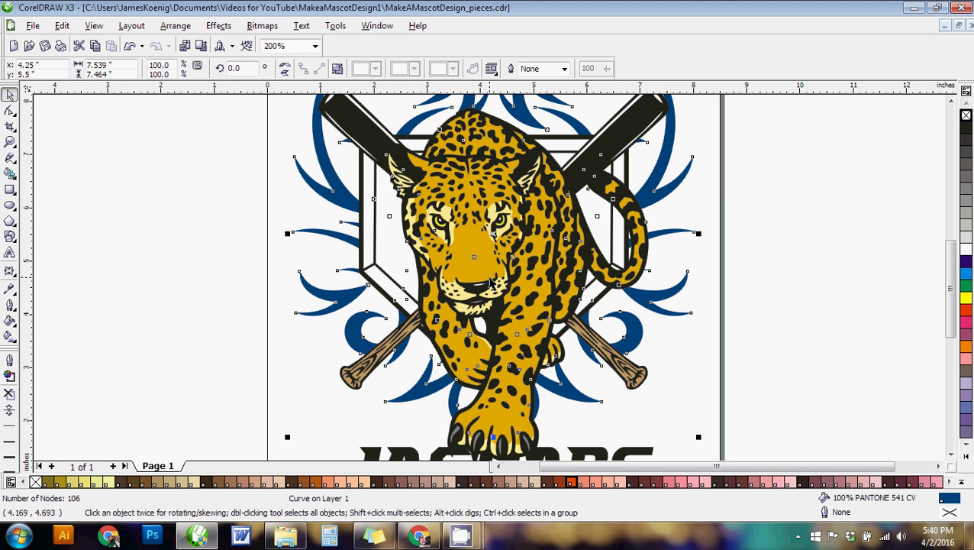
left_click(962, 482)
left_click(961, 467)
left_click(962, 467)
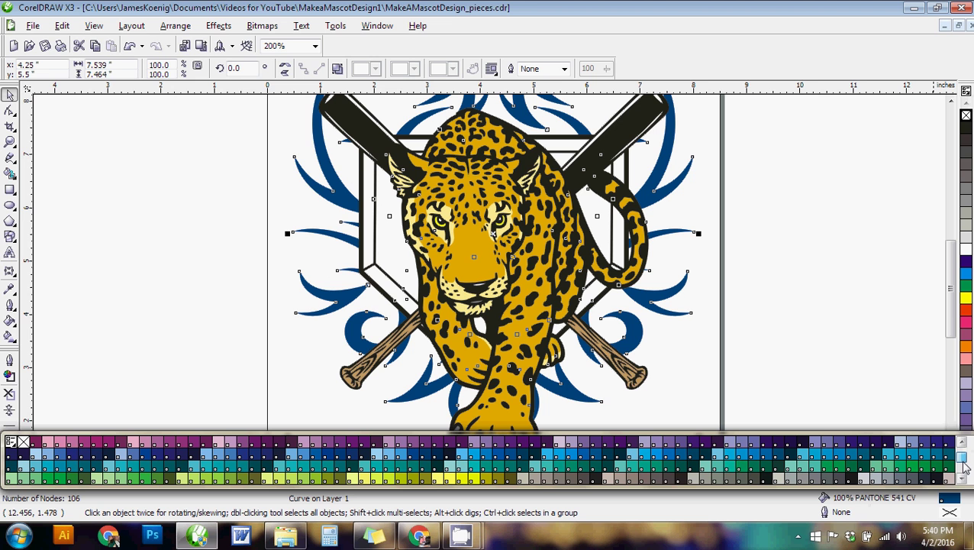
left_click(498, 449)
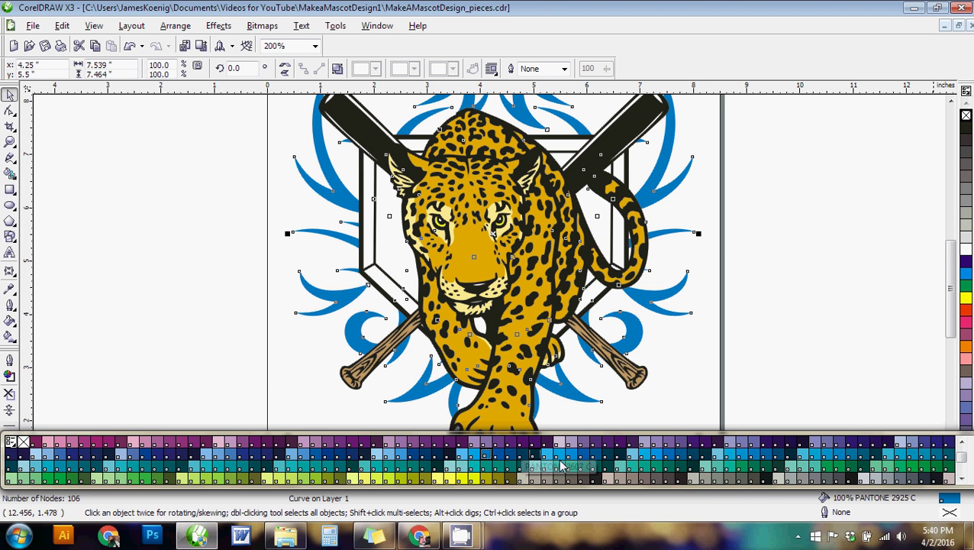
left_click(498, 461)
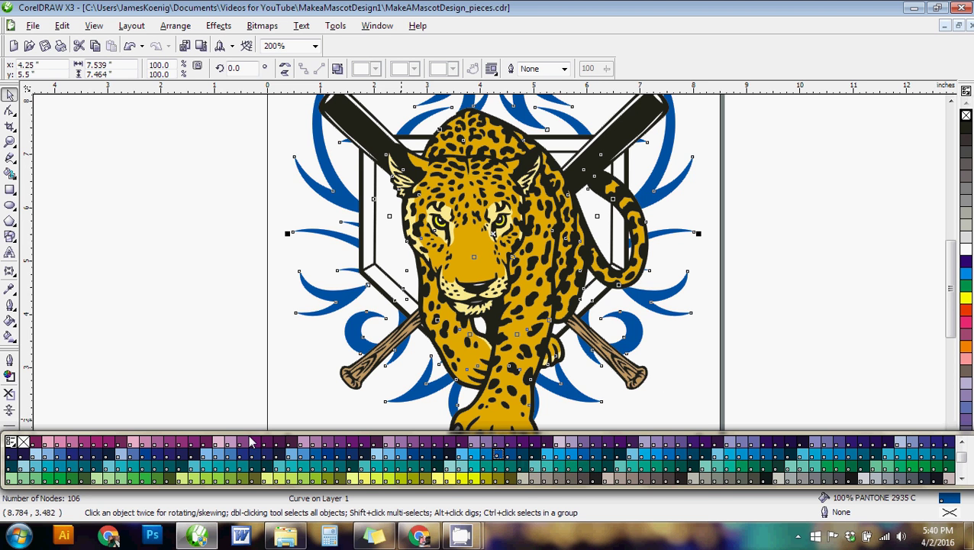
left_click(661, 460)
key("F3")
left_click(502, 302)
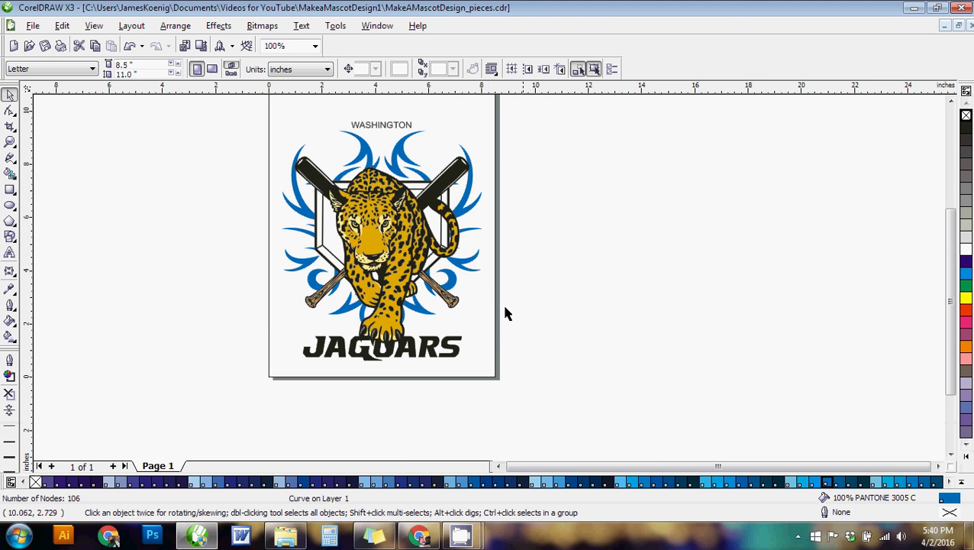
Step: Copy the tribal flames' PANTONE 3005 C blue onto the JAGUARS text as its outline color
scroll(369, 271, "up", 1)
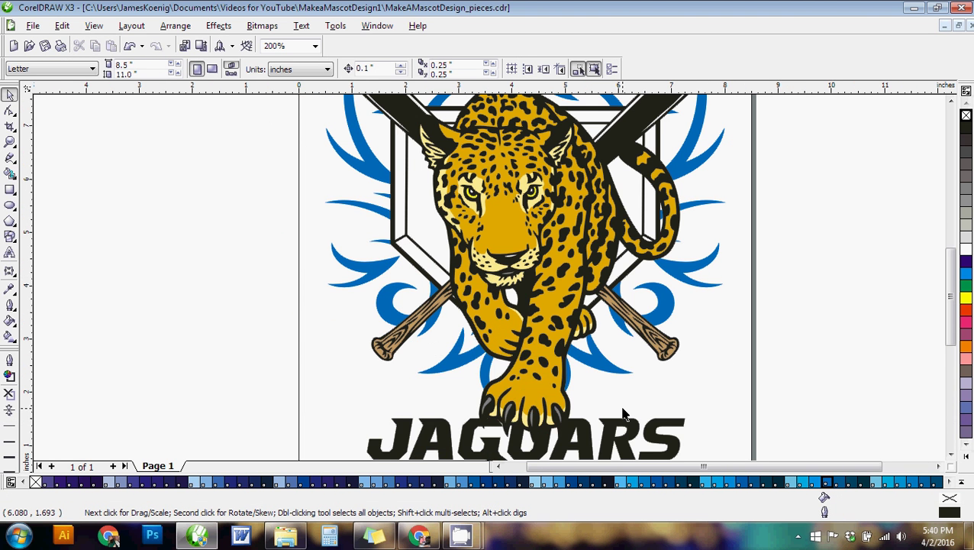
left_click(605, 365)
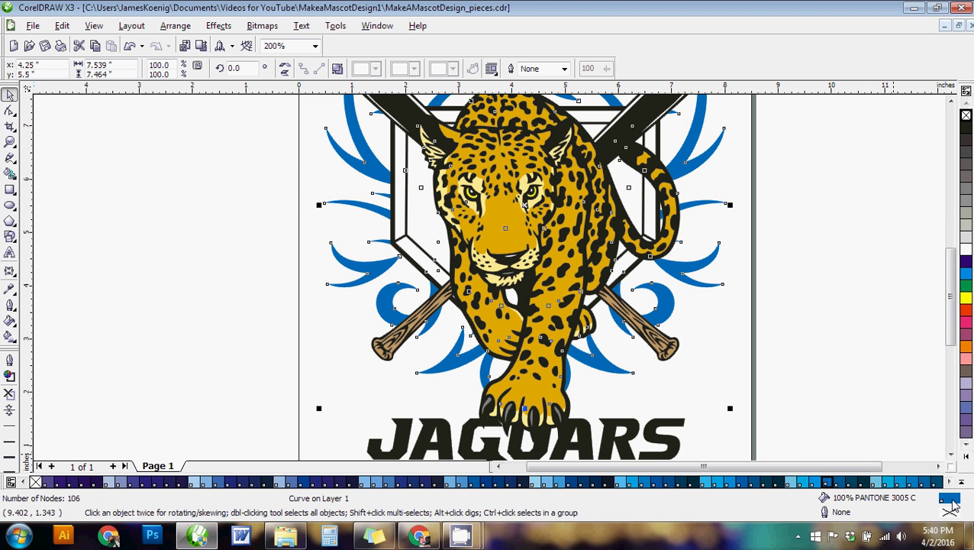
left_click_drag(953, 506, 688, 428)
left_click_drag(688, 427, 686, 429)
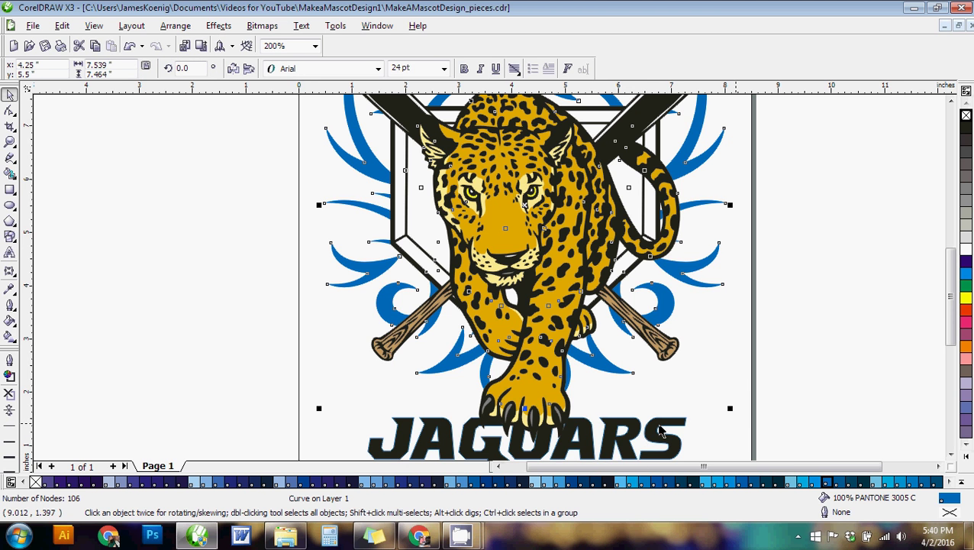
Step: Give the JAGUARS text a 12 pt outline with square line caps, set behind the fill and scaling with the image
scroll(646, 432, "up", 1)
left_click(360, 262)
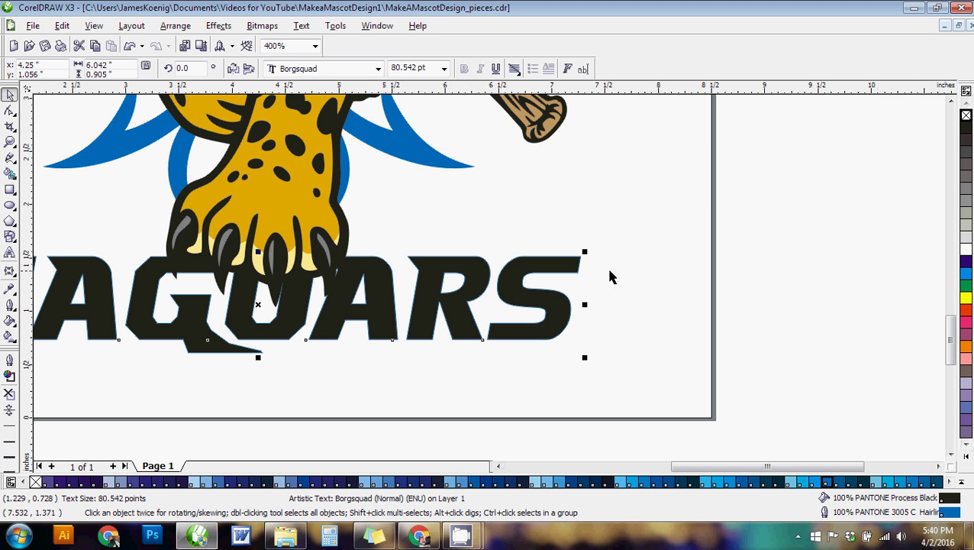
double_click(949, 515)
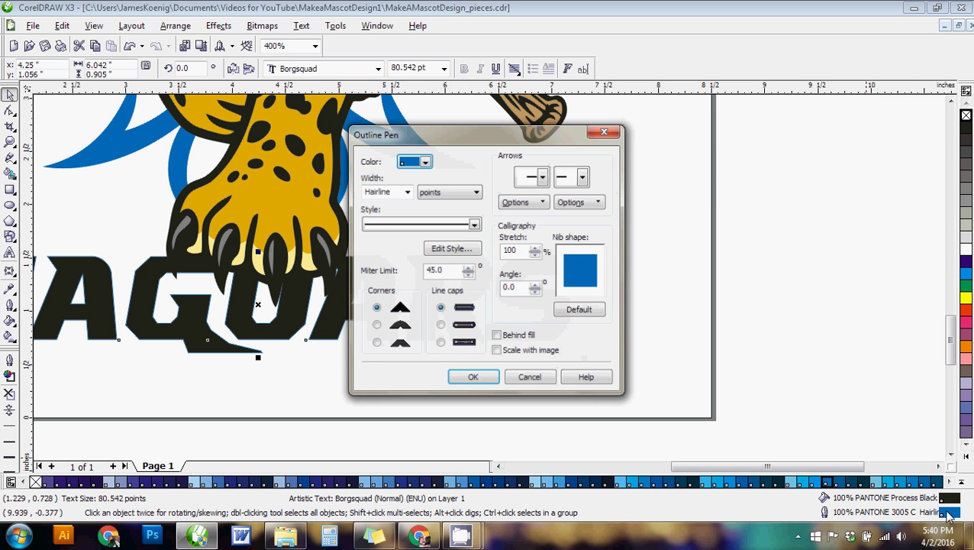
left_click(406, 195)
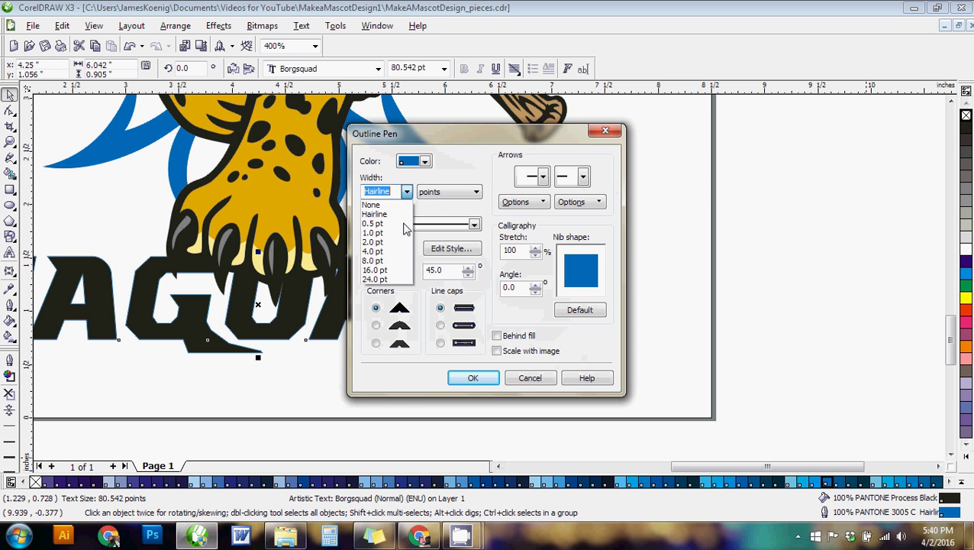
left_click(390, 261)
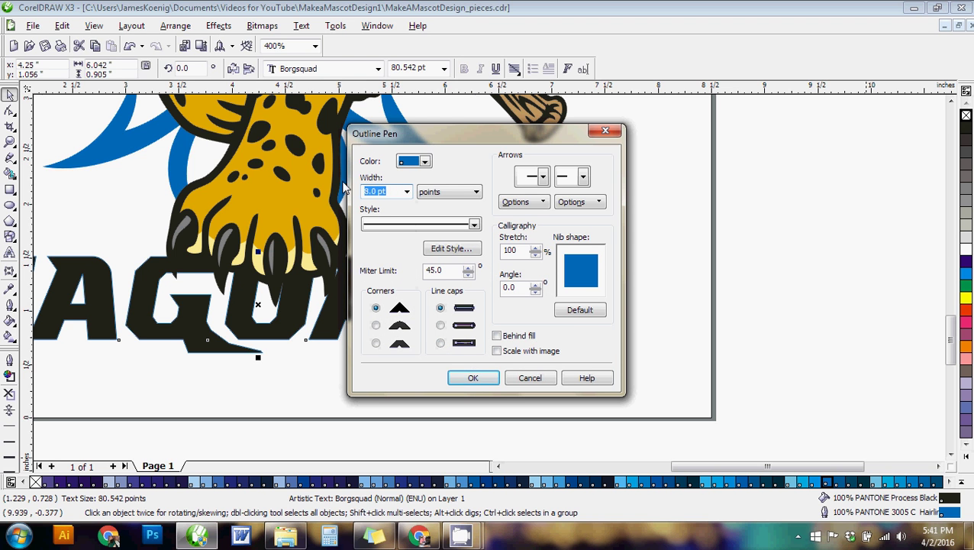
left_click(406, 192)
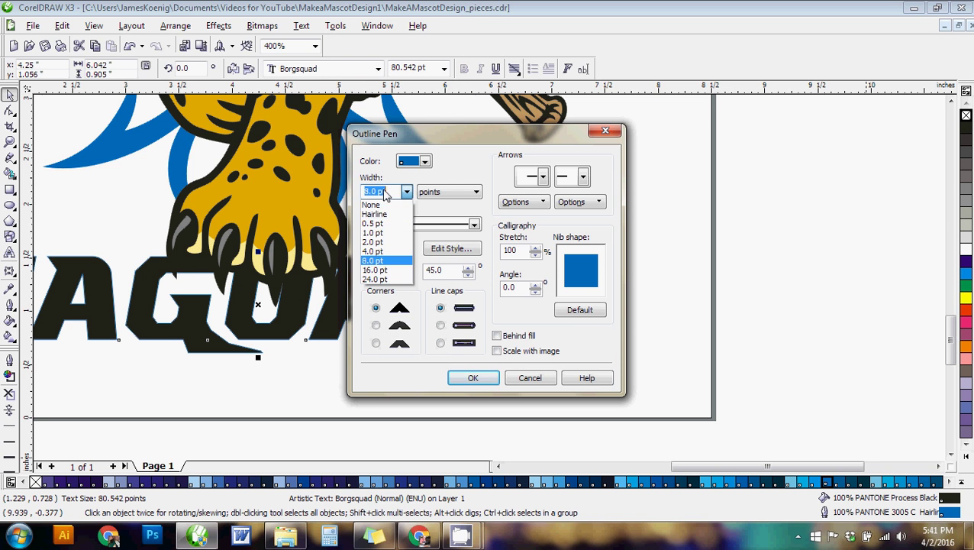
left_click(385, 192)
type("12")
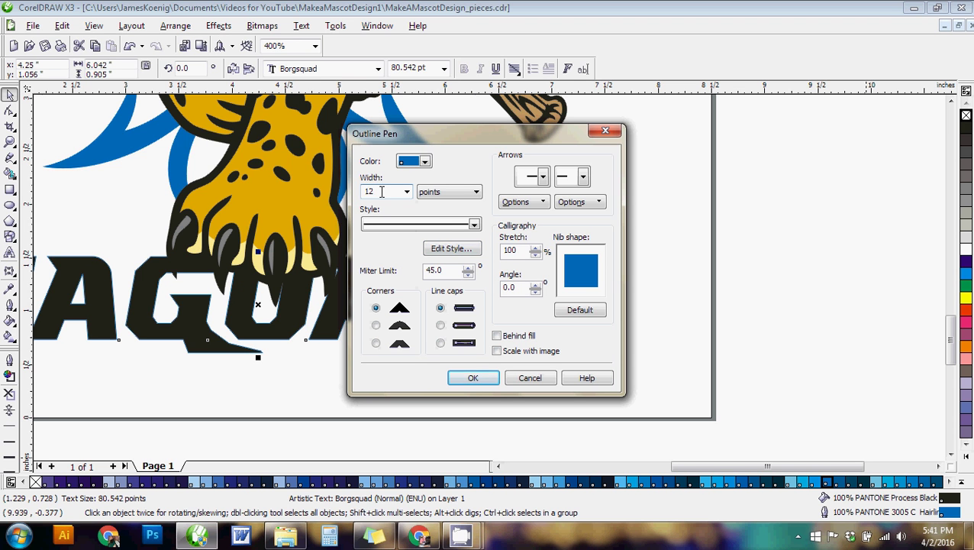
left_click(441, 343)
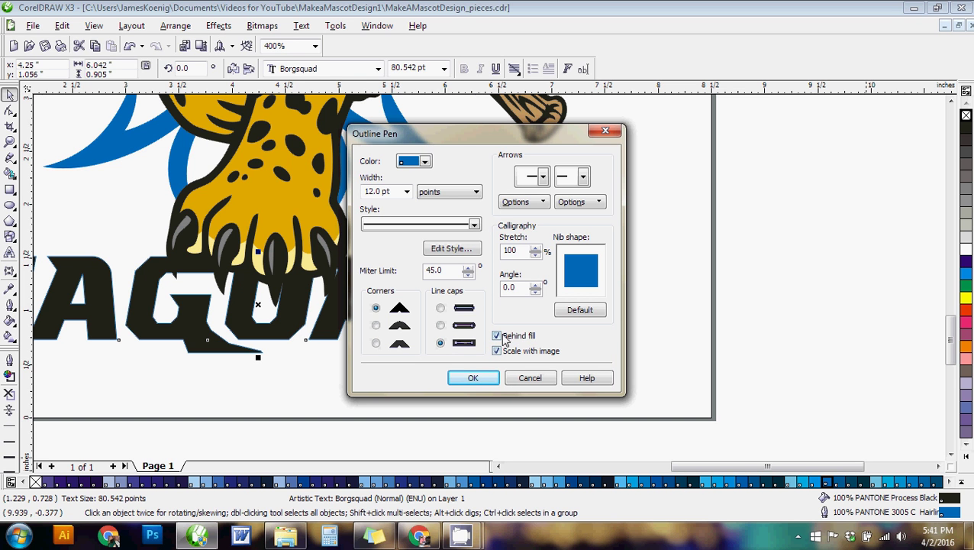
left_click(495, 377)
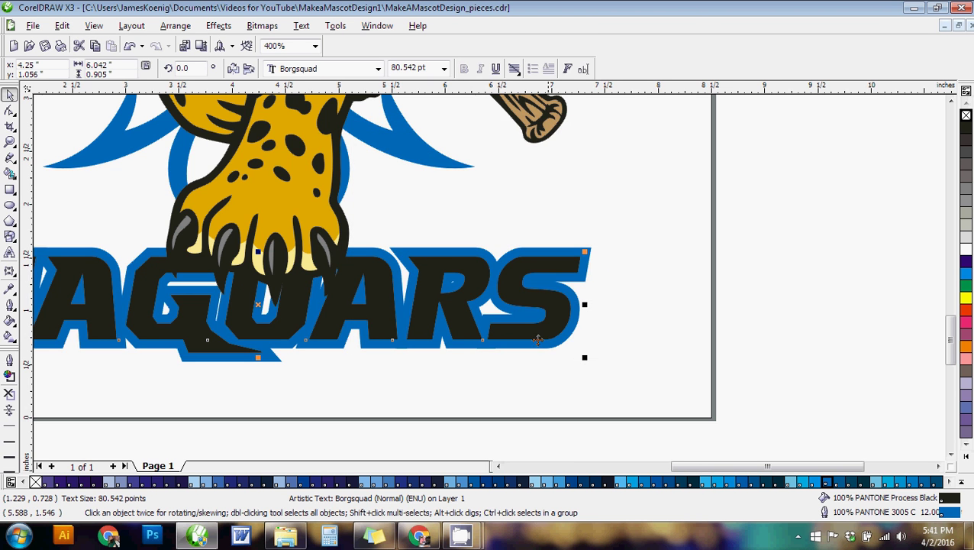
Step: Set the JAGUARS text's outline width to 8 pt
scroll(435, 330, "down", 1)
scroll(307, 273, "up", 1)
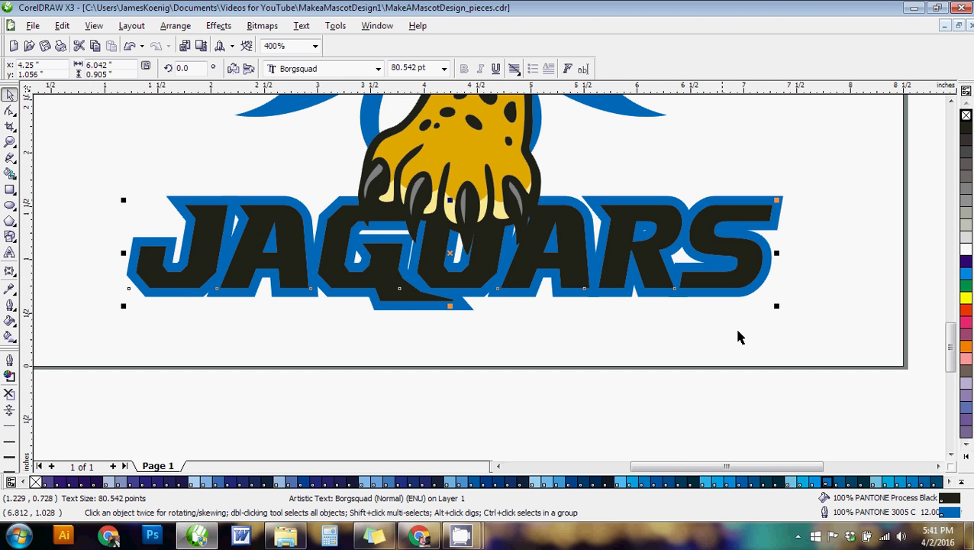
scroll(489, 271, "down", 1)
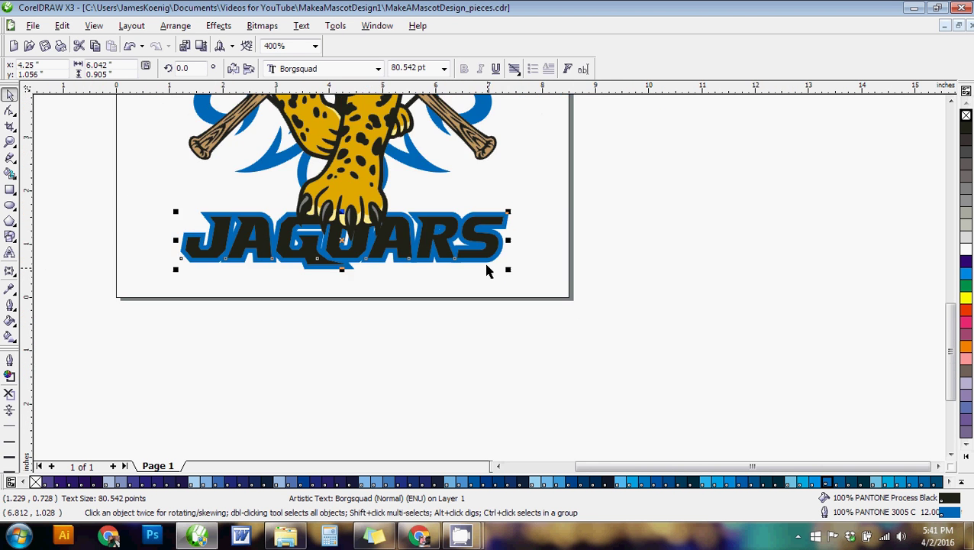
left_click(951, 102)
left_click(951, 101)
left_click(951, 102)
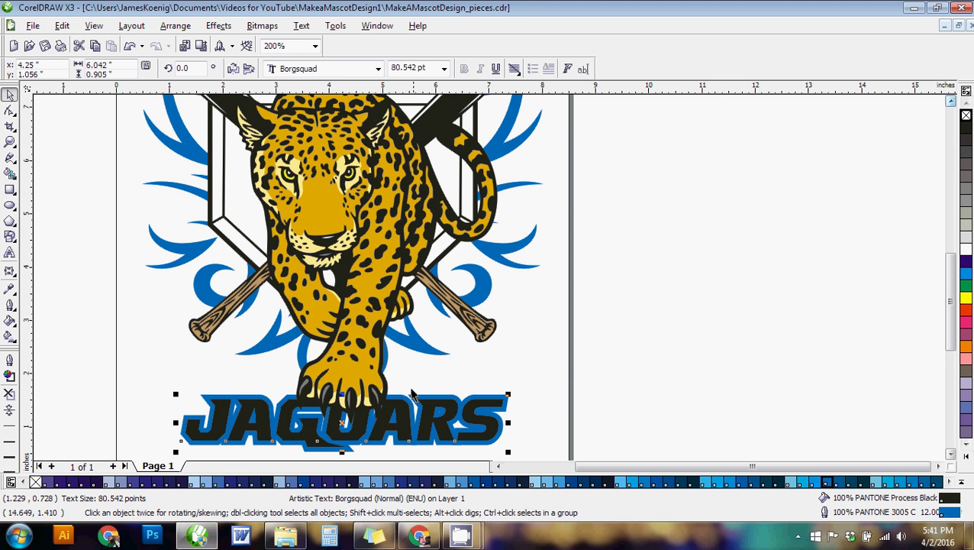
double_click(950, 514)
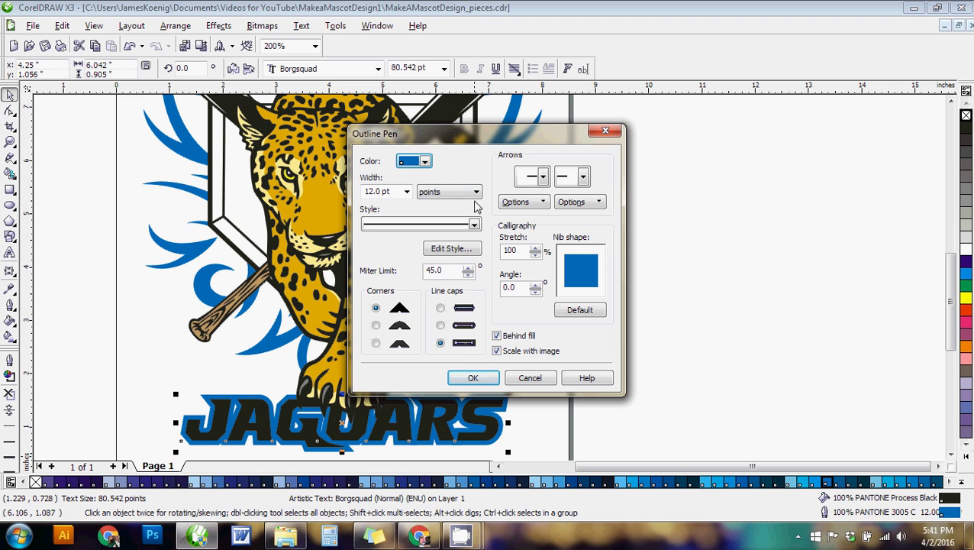
double_click(395, 191)
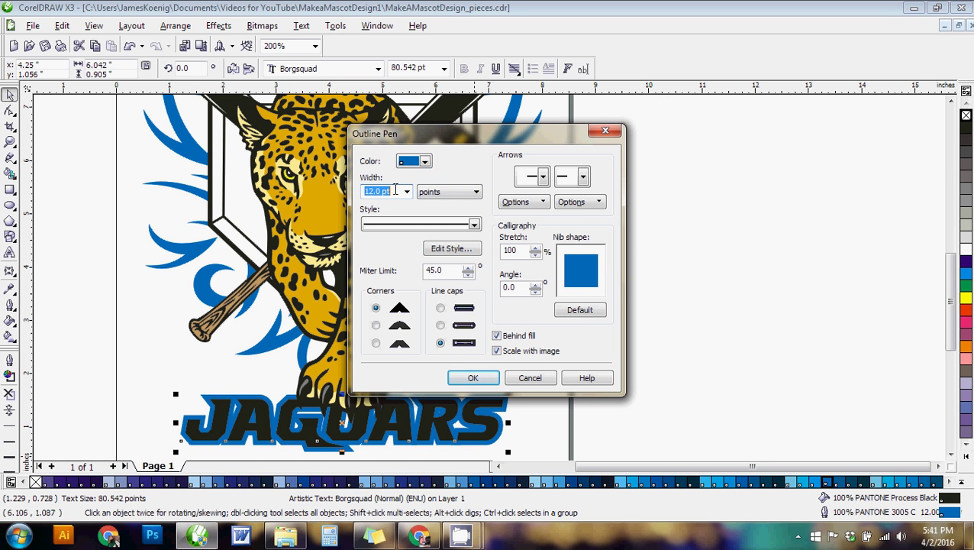
type("8")
left_click(469, 375)
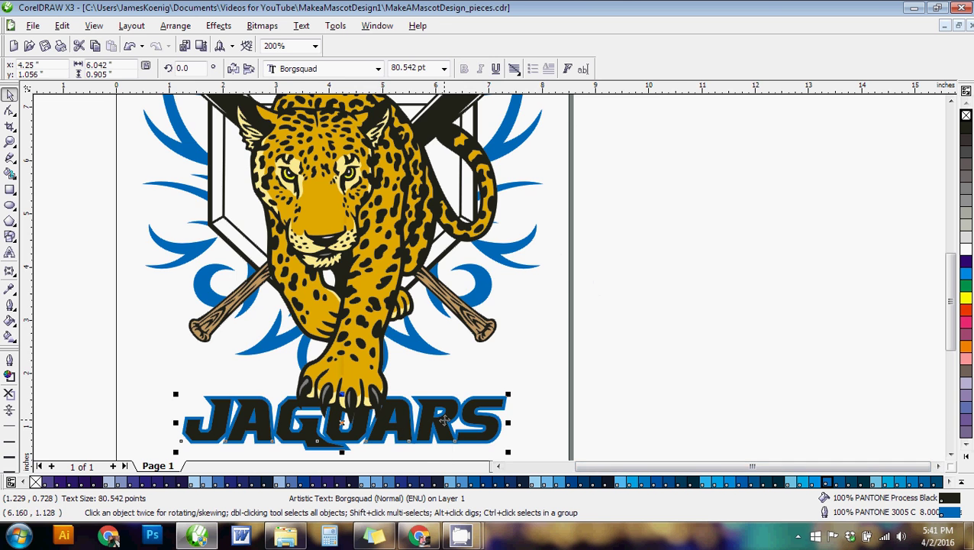
key("F3")
left_click(527, 318)
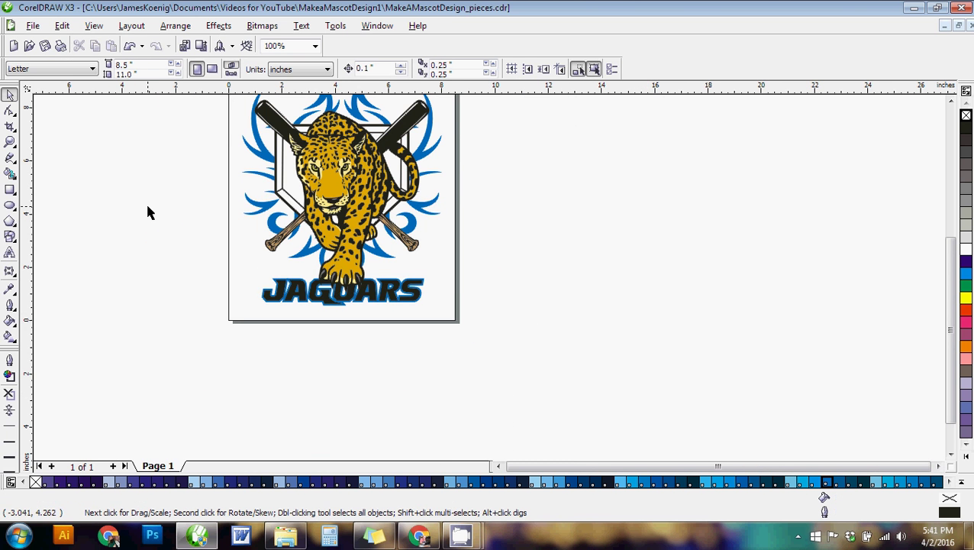
Step: Examine the WASHINGTON lettering in the finished design MakeAMascotDesign_fnl.cdr and return to MakeAMascotDesign_pieces.cdr
key("F3")
scroll(343, 214, "up", 1)
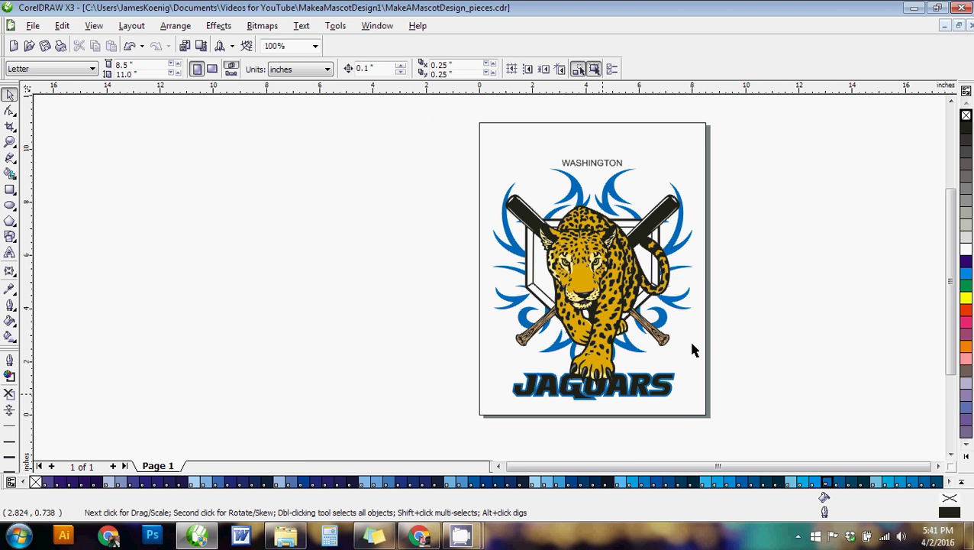
scroll(489, 283, "up", 1)
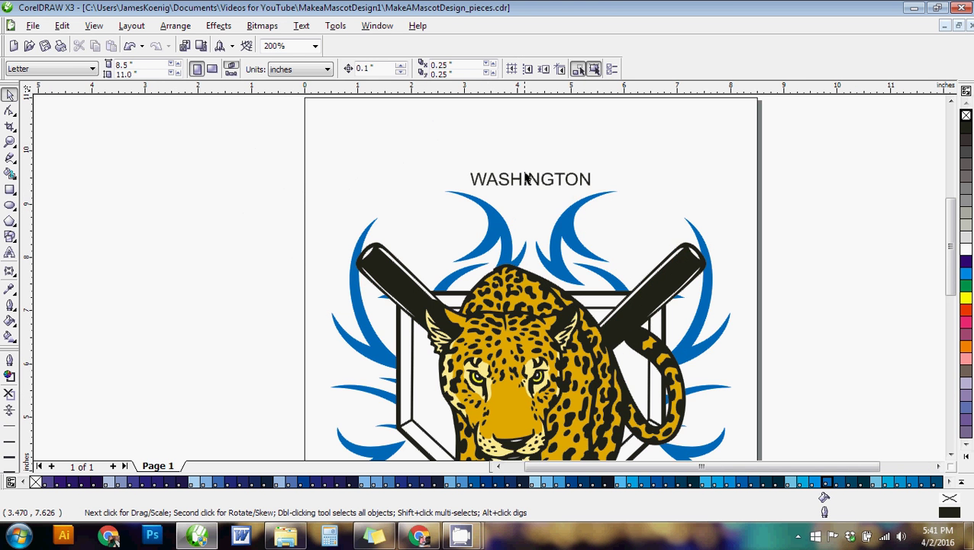
left_click(526, 178)
scroll(631, 351, "down", 1)
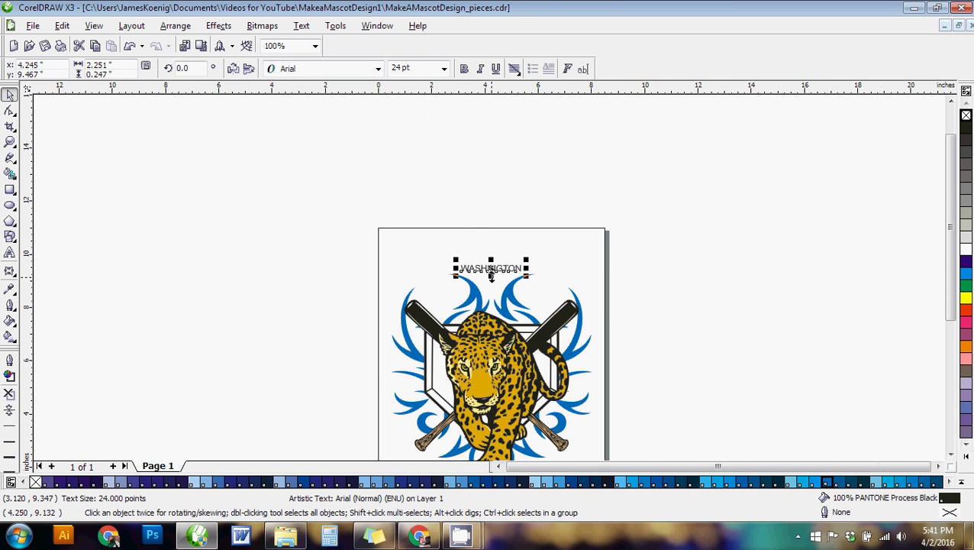
left_click(959, 26)
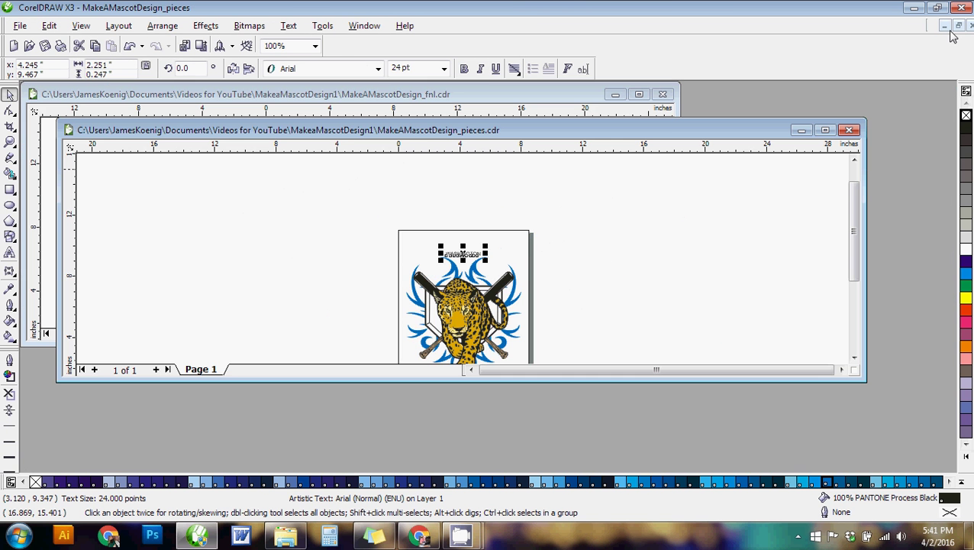
left_click(639, 94)
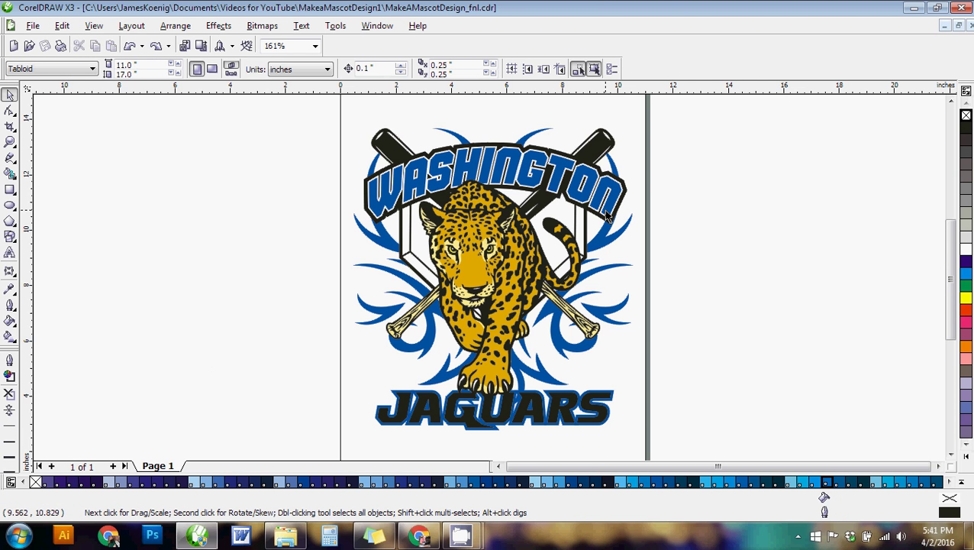
left_click(959, 25)
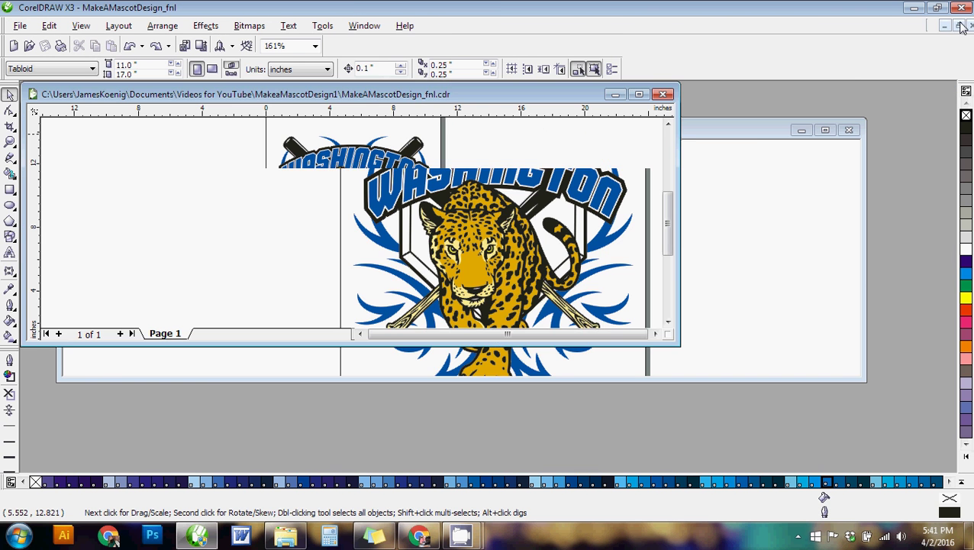
left_click(824, 129)
left_click(580, 202)
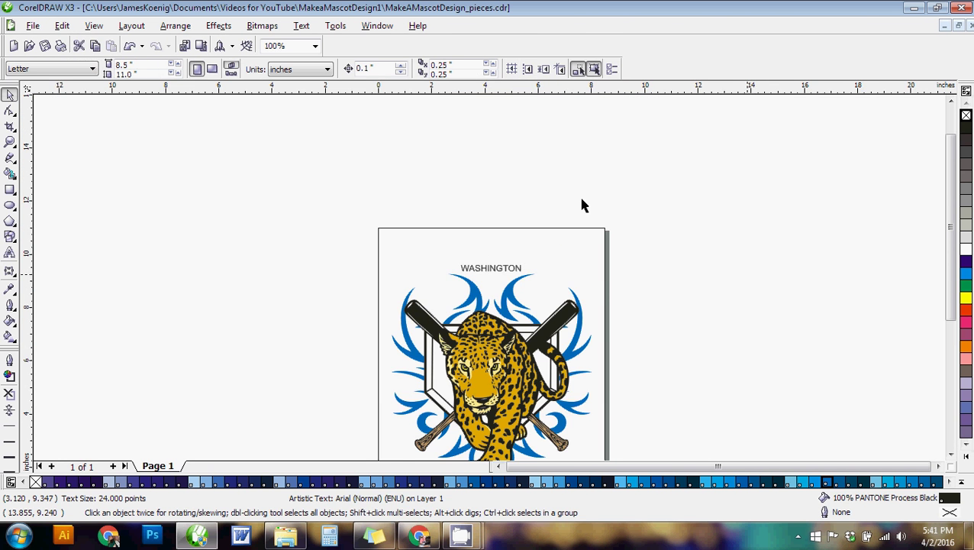
Step: Change the WASHINGTON text's font to Commando
scroll(492, 282, "down", 2)
scroll(530, 252, "up", 2)
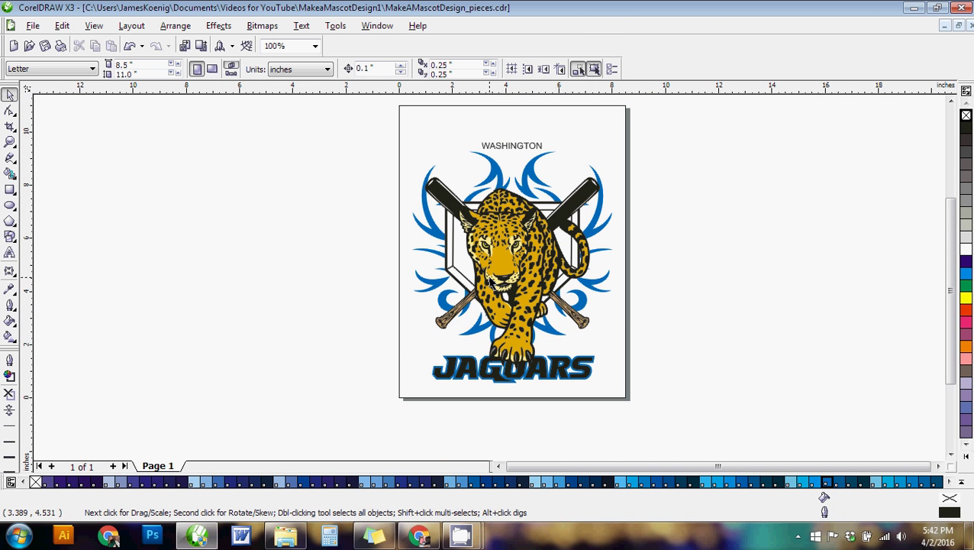
left_click(524, 149)
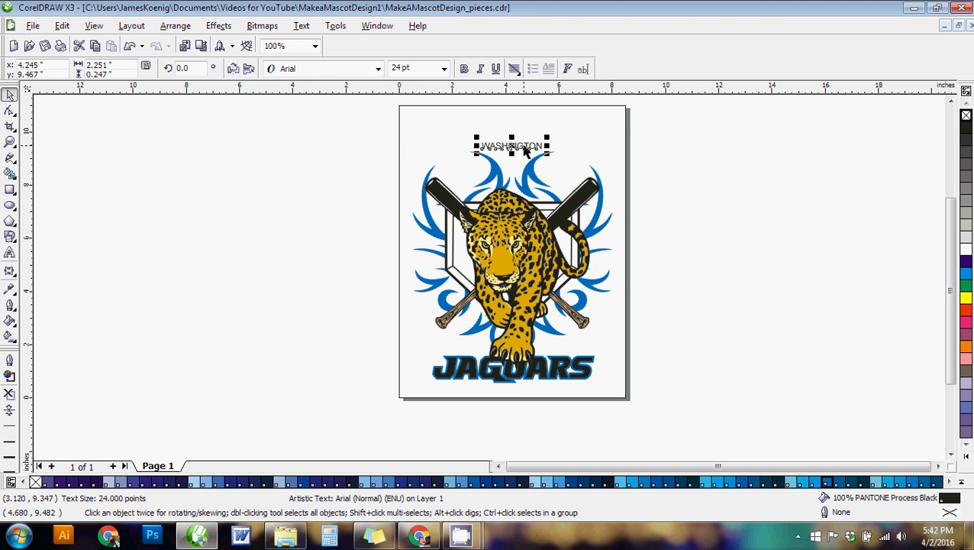
left_click(377, 68)
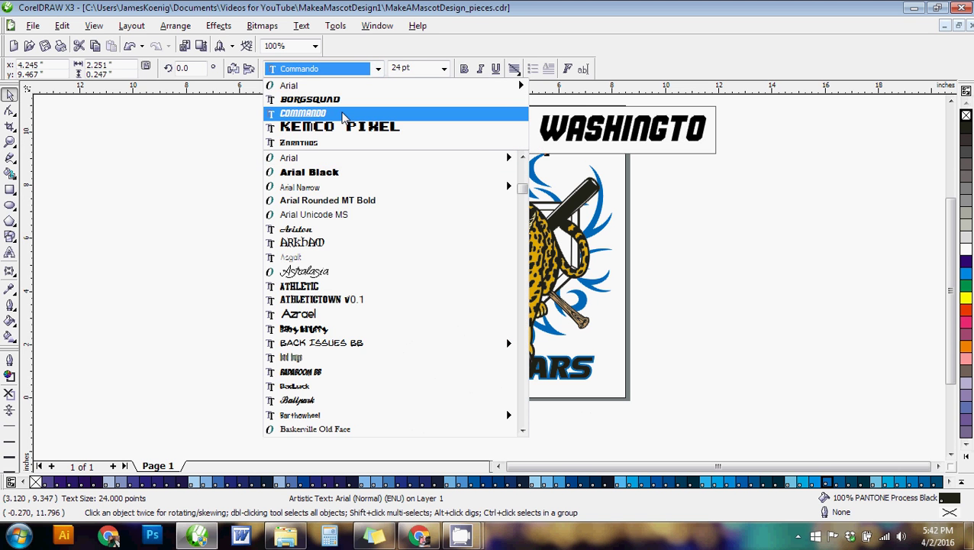
left_click(342, 116)
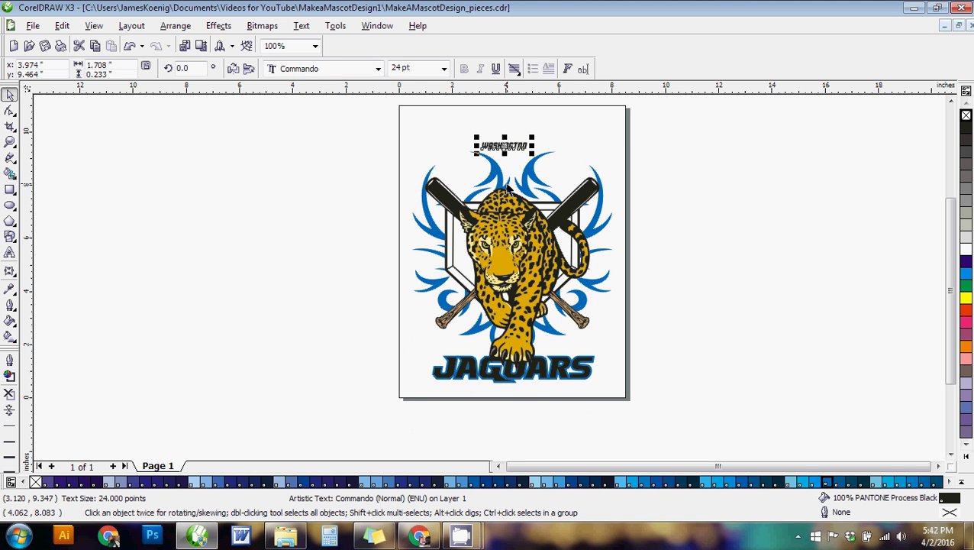
Step: Enlarge the WASHINGTON text to about 6 inches wide and place it across the bats and the top of the jaguar's head
left_click_drag(534, 155, 614, 221)
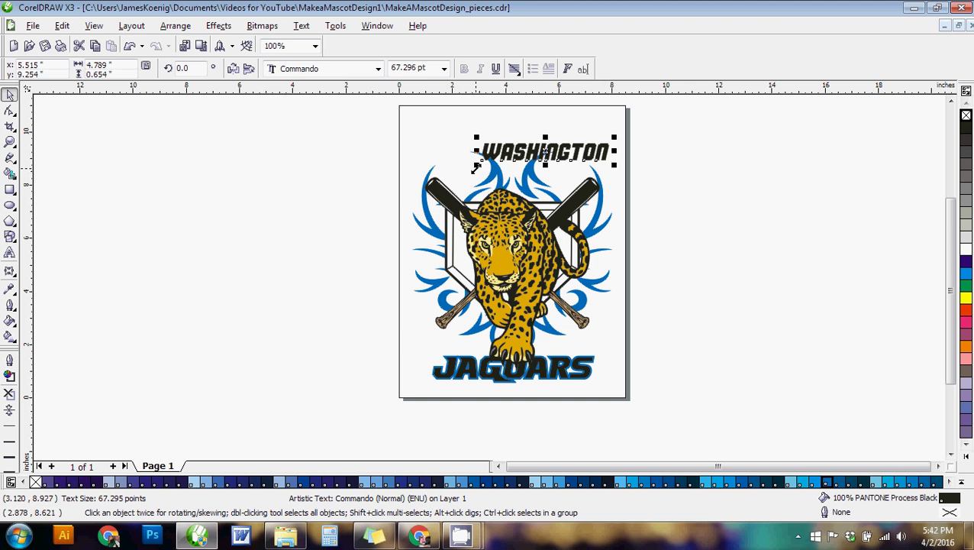
left_click_drag(475, 166, 430, 172)
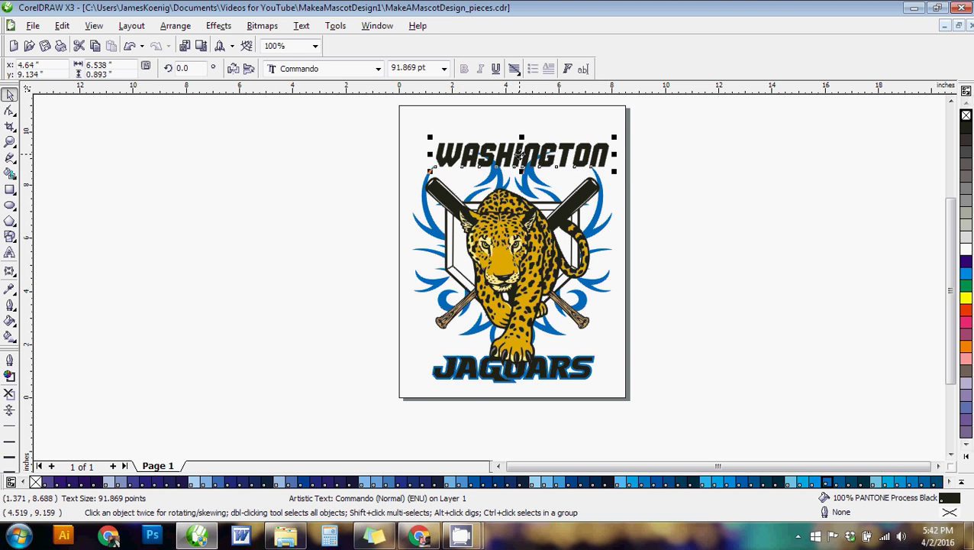
left_click_drag(519, 155, 519, 205)
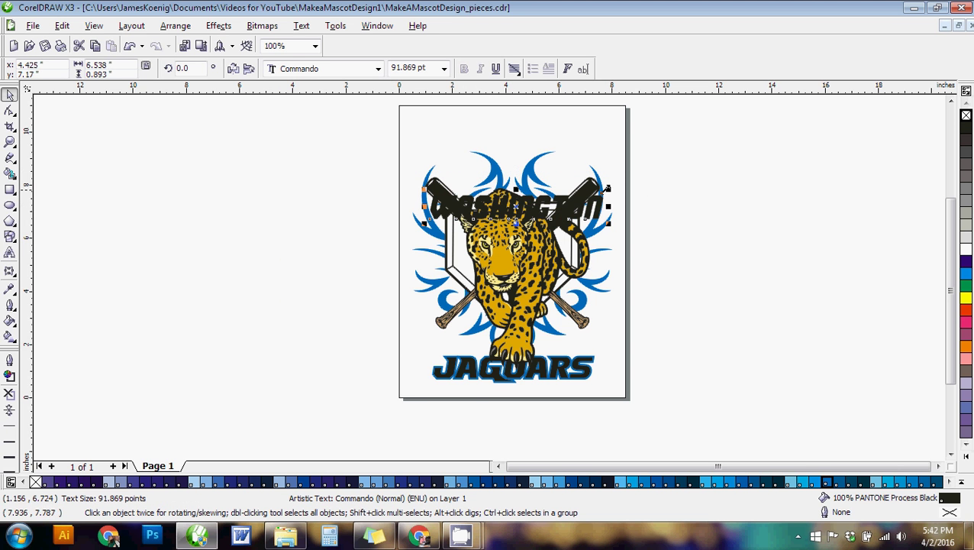
left_click_drag(607, 188, 592, 189)
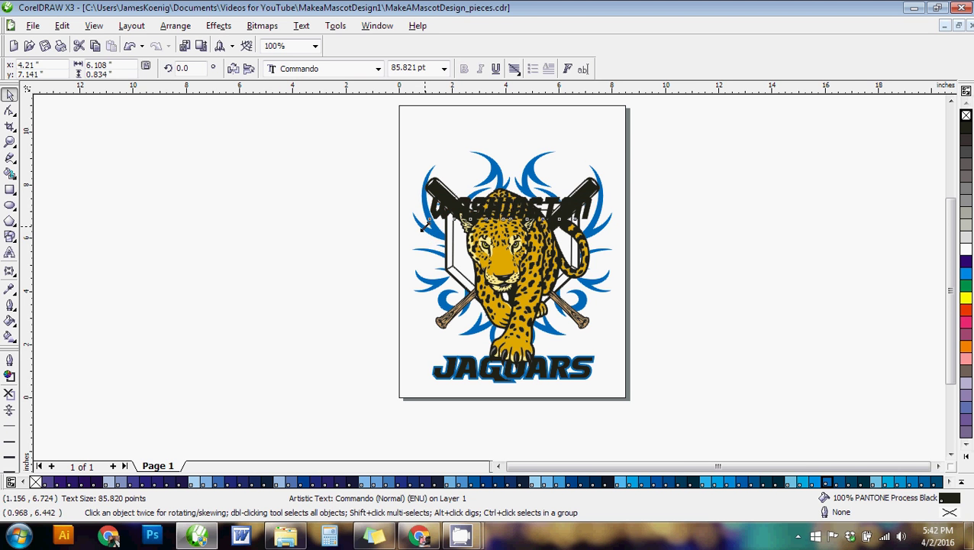
left_click_drag(422, 227, 425, 227)
left_click(695, 200)
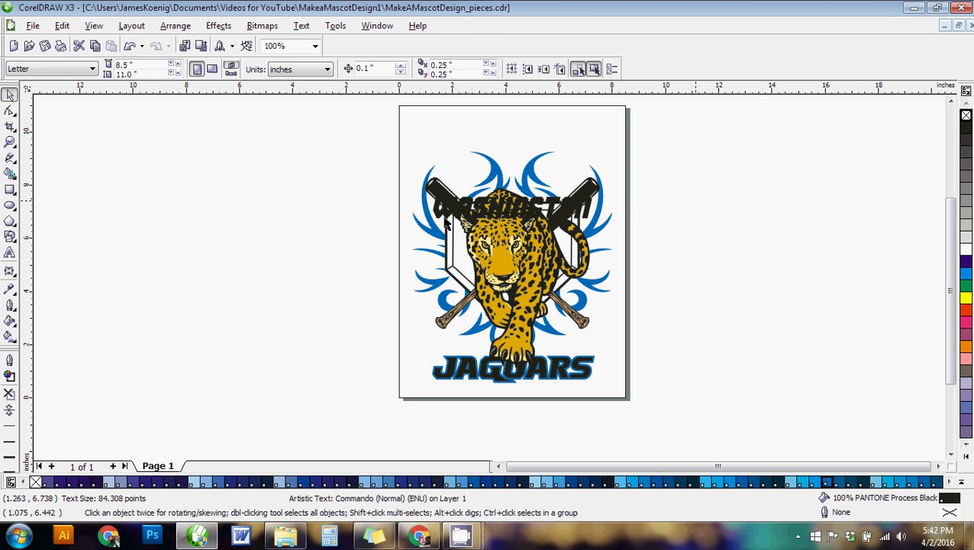
Step: Copy the tribal flames' PANTONE 3005 C blue onto the WASHINGTON text as its fill
scroll(446, 222, "up", 1)
left_click(640, 276)
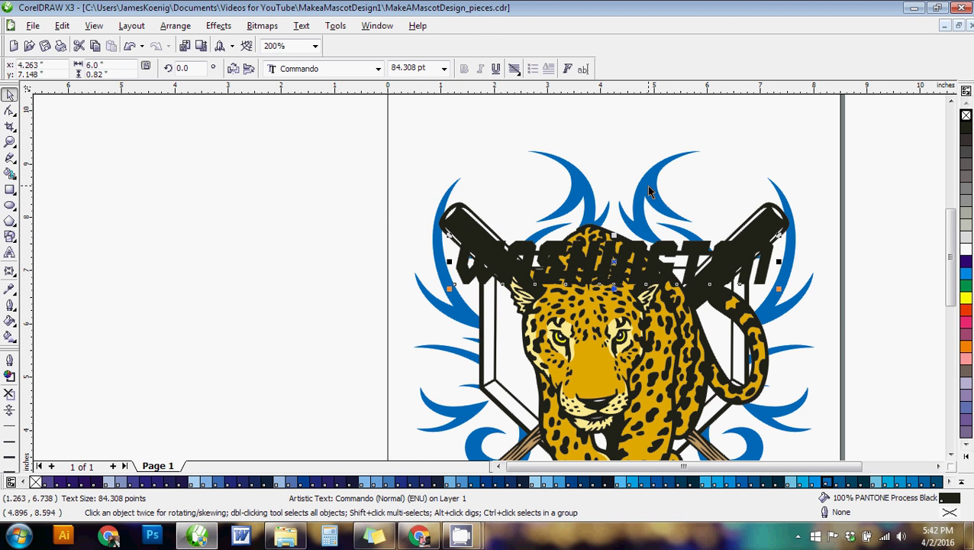
left_click_drag(648, 180, 663, 252)
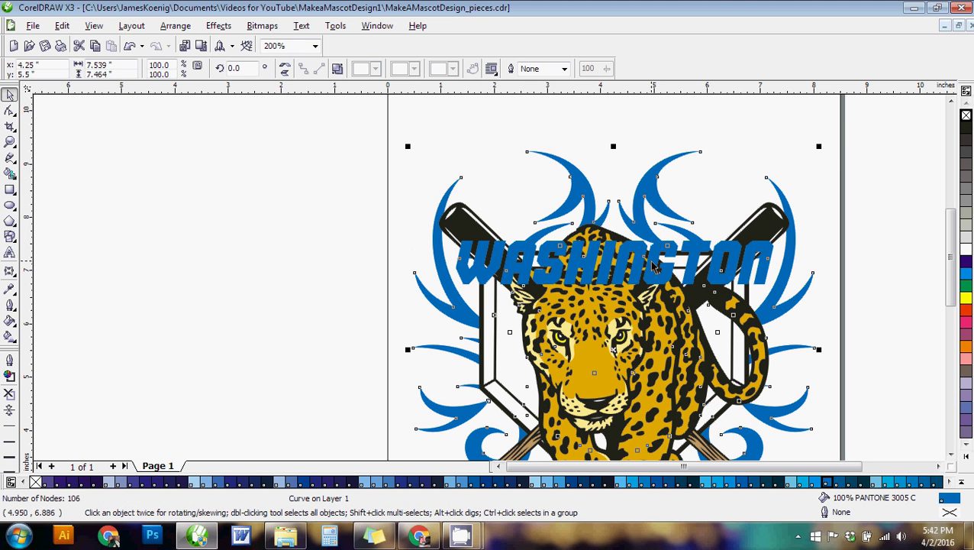
left_click(481, 223)
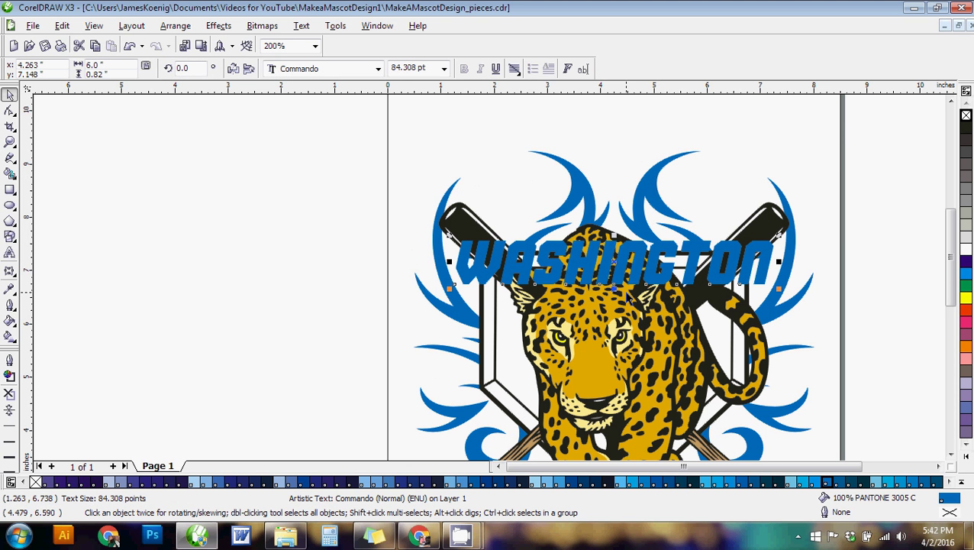
left_click(853, 269)
left_click(773, 230)
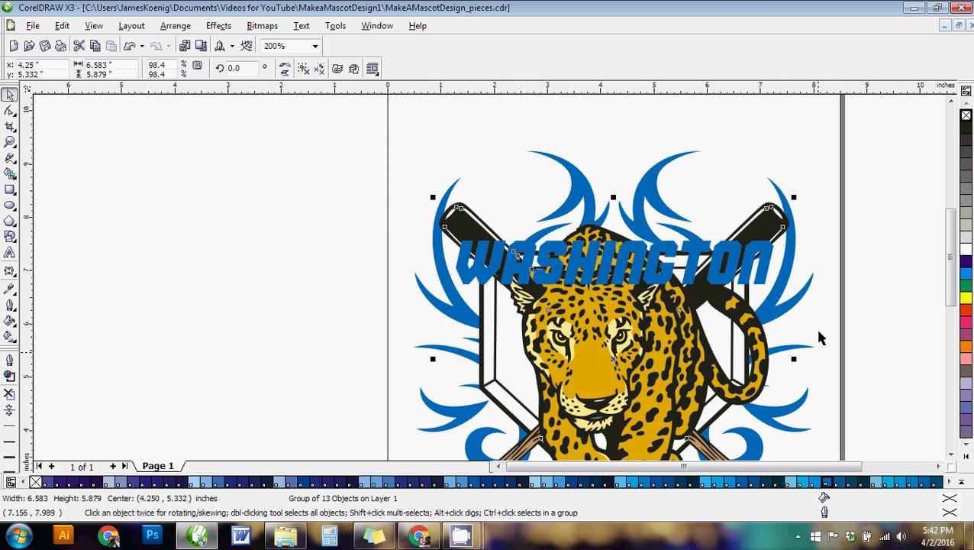
Step: Set the WASHINGTON text's outline to 8 pt with extended line caps, placed behind the fill and scaling with the image
key("F3")
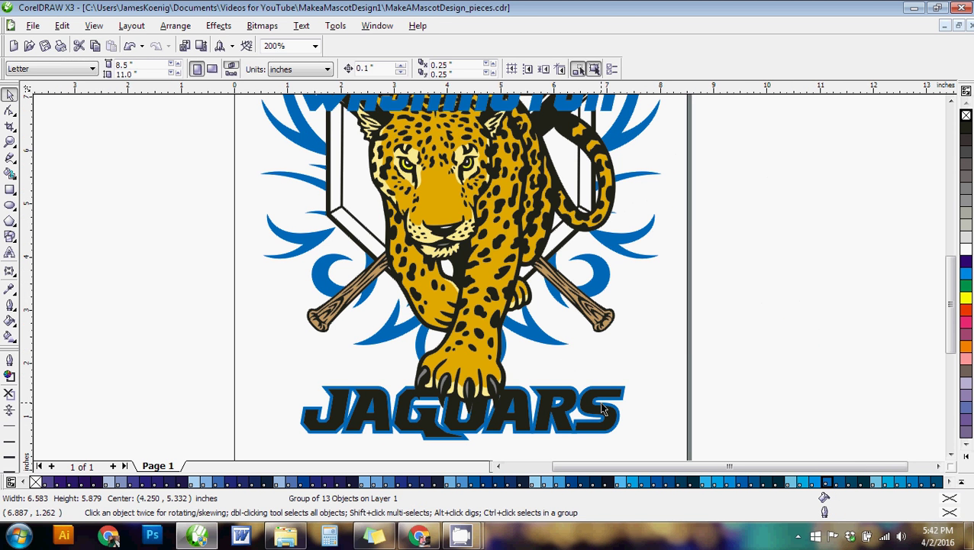
left_click(592, 399, "ctrl")
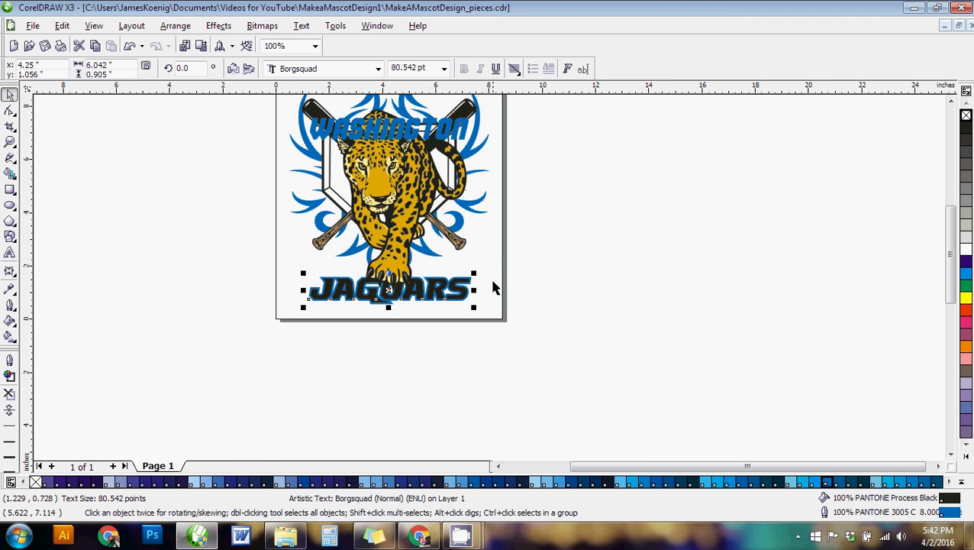
scroll(496, 285, "up", 2)
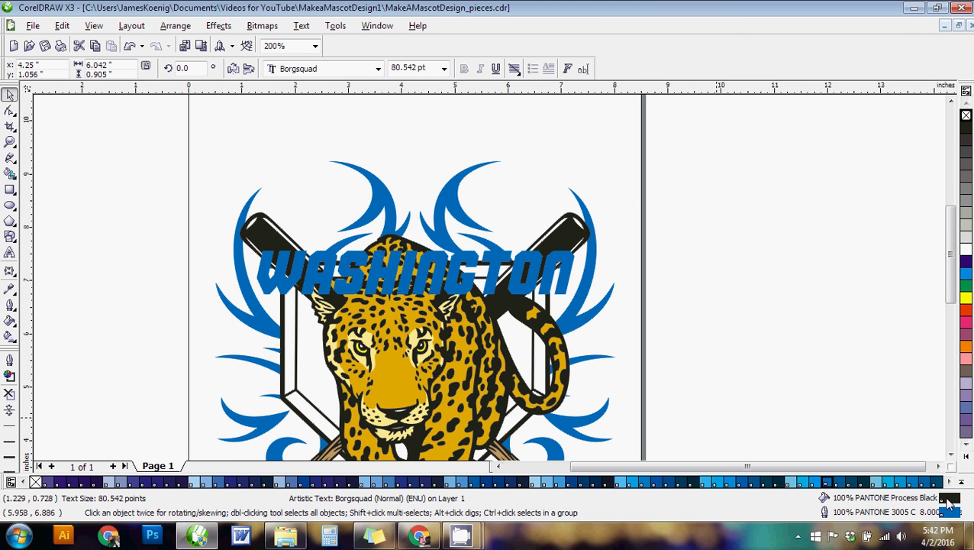
left_click(572, 271)
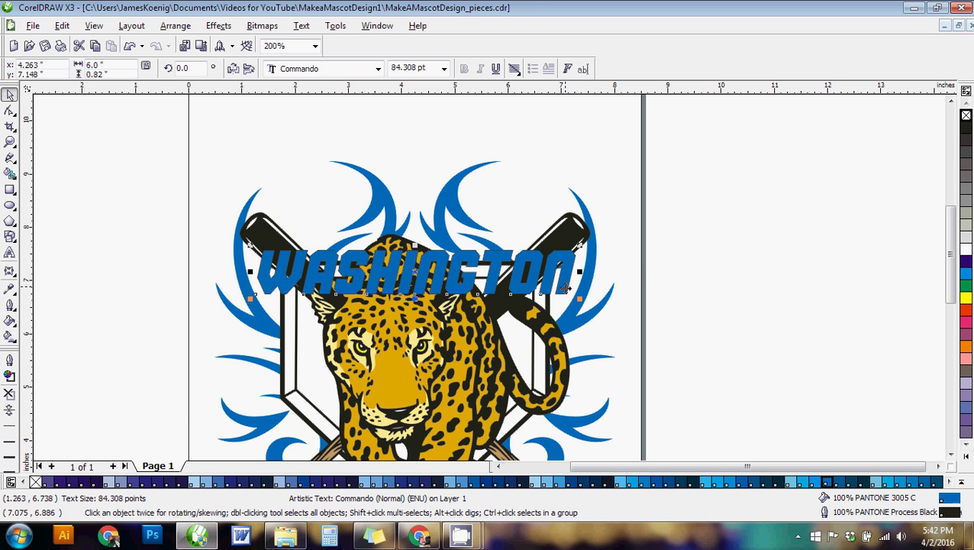
double_click(950, 515)
left_click(407, 192)
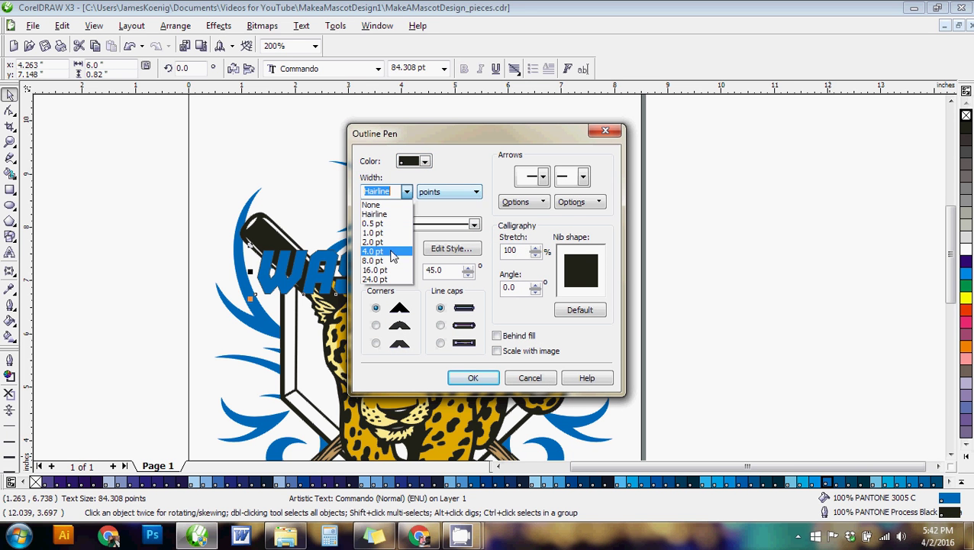
left_click(390, 260)
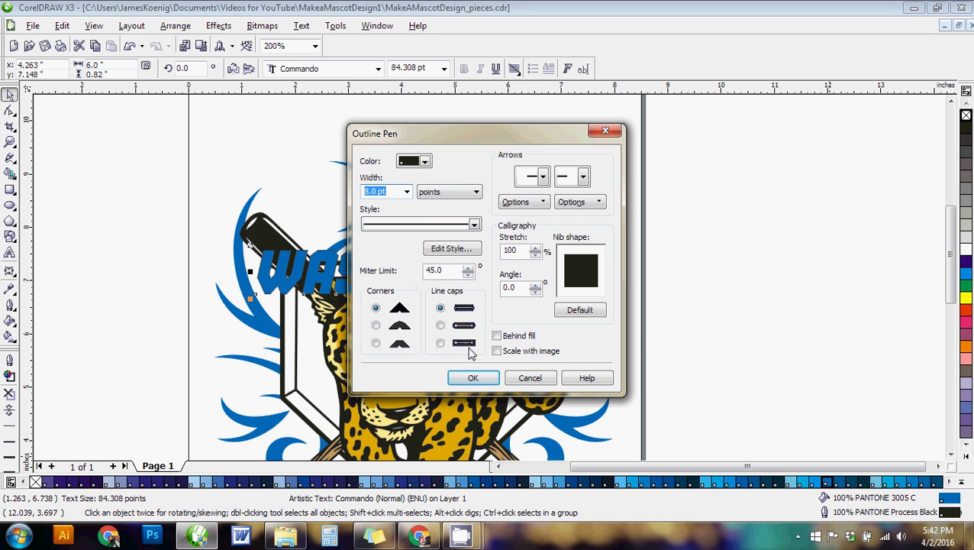
left_click(441, 343)
left_click(496, 335)
left_click(497, 351)
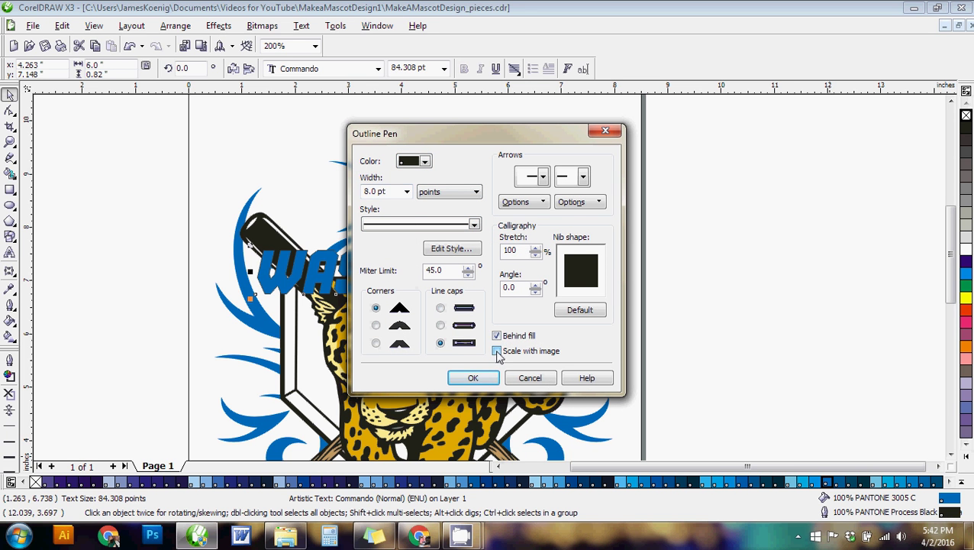
left_click(475, 377)
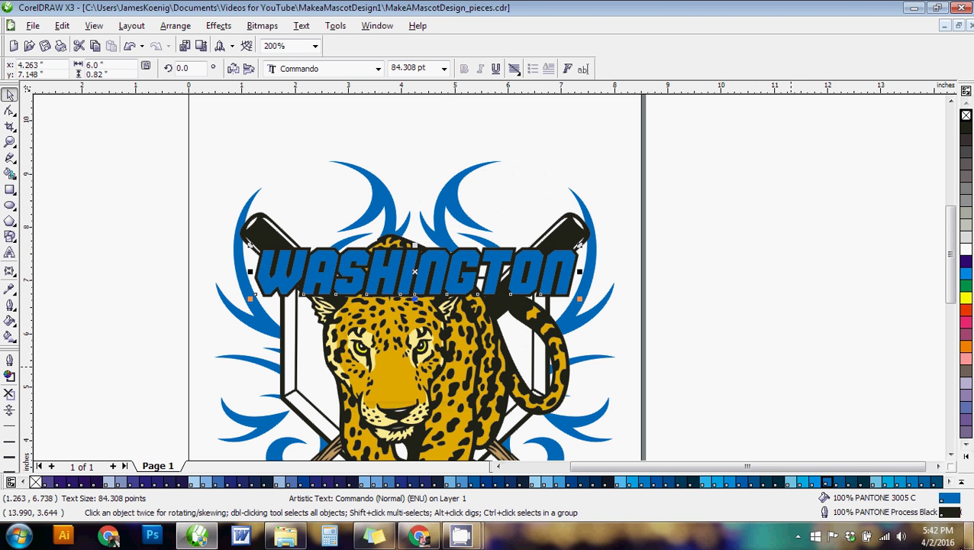
Step: Thicken the WASHINGTON text's outline to 22 pt
double_click(950, 513)
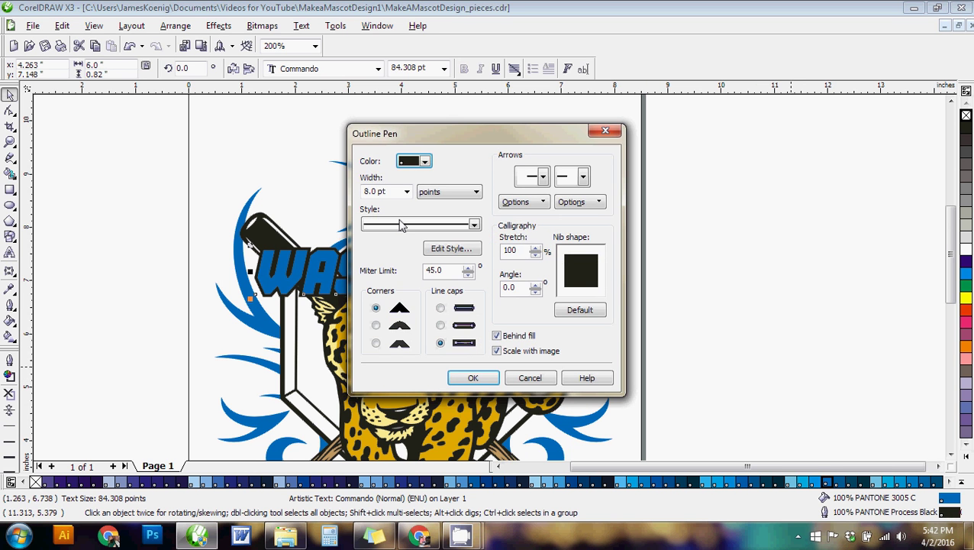
left_click(407, 192)
left_click(384, 276)
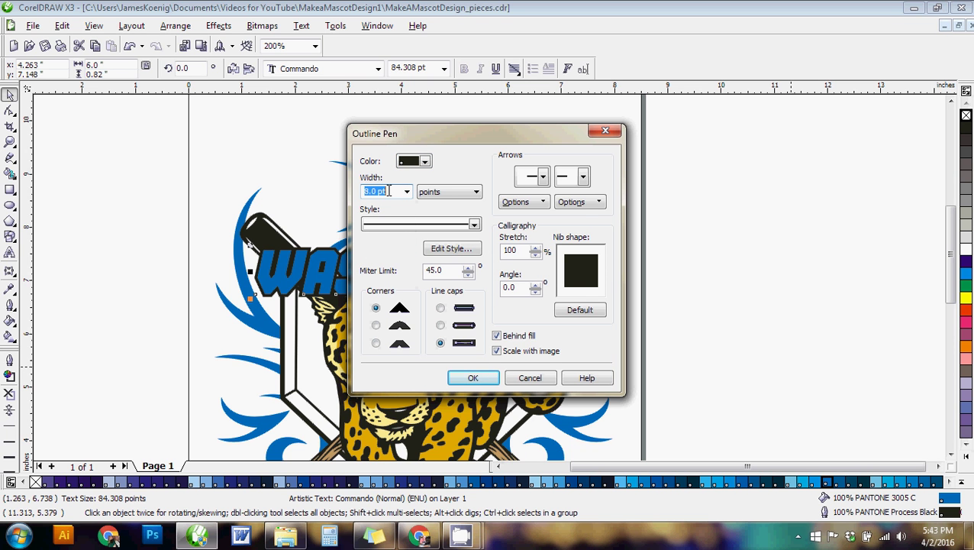
type("22")
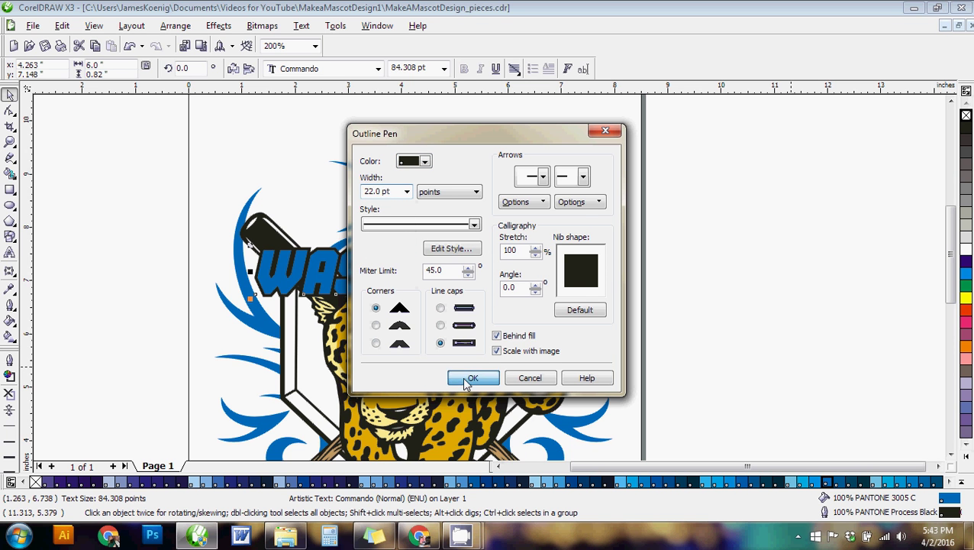
left_click(474, 378)
scroll(532, 246, "down", 1)
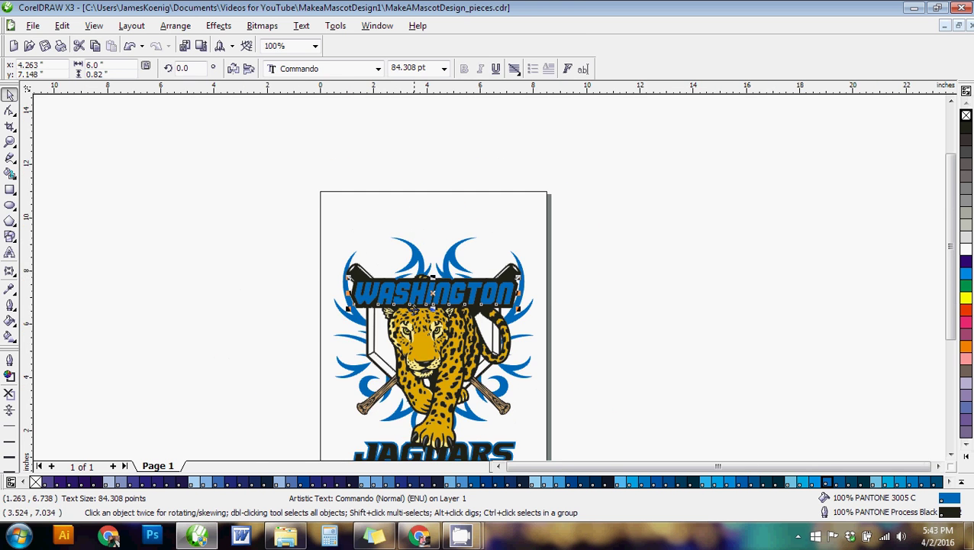
left_click(568, 328)
scroll(489, 284, "down", 1)
scroll(488, 284, "up", 2)
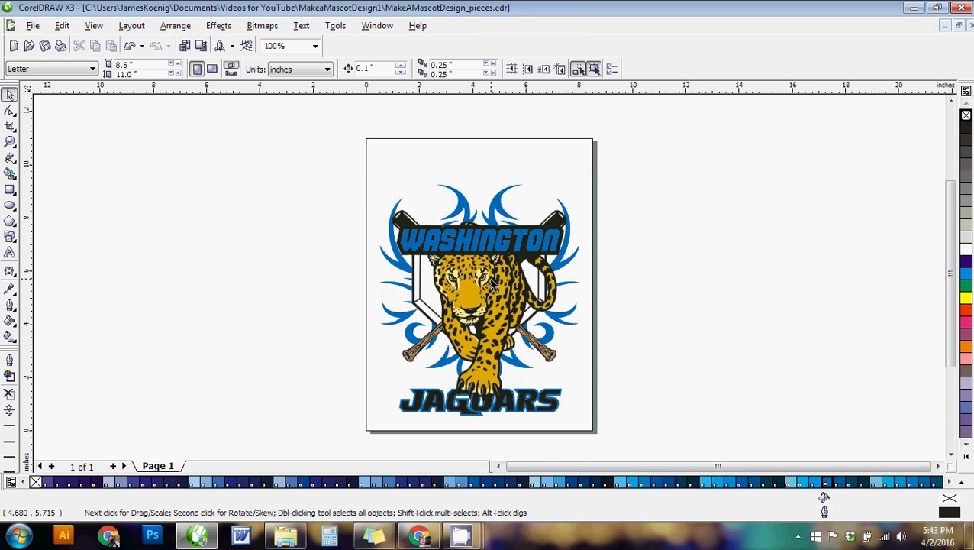
scroll(489, 281, "down", 1)
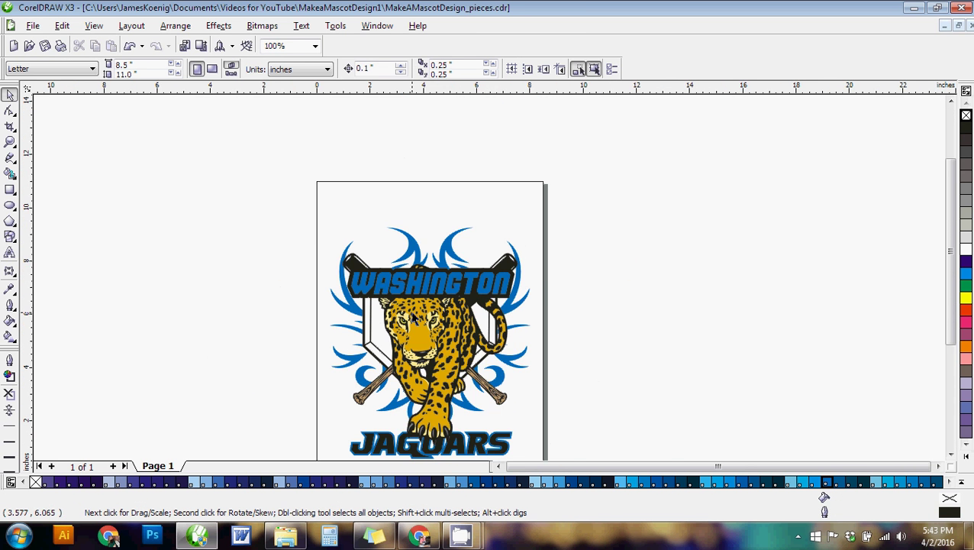
scroll(420, 282, "up", 1)
Step: Apply a Single Arc envelope to the WASHINGTON text and arch its middle upward by about 1 inch
left_click(487, 226)
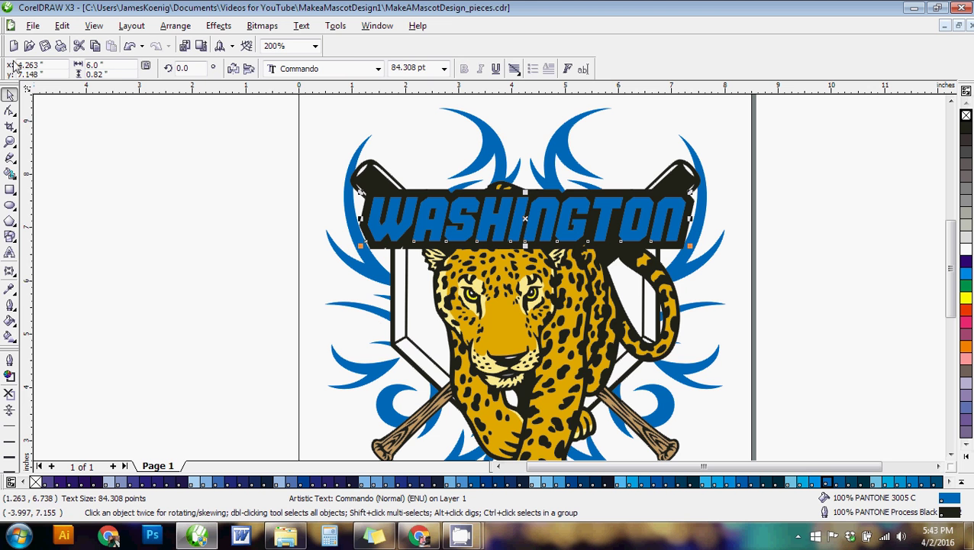
left_click(9, 271)
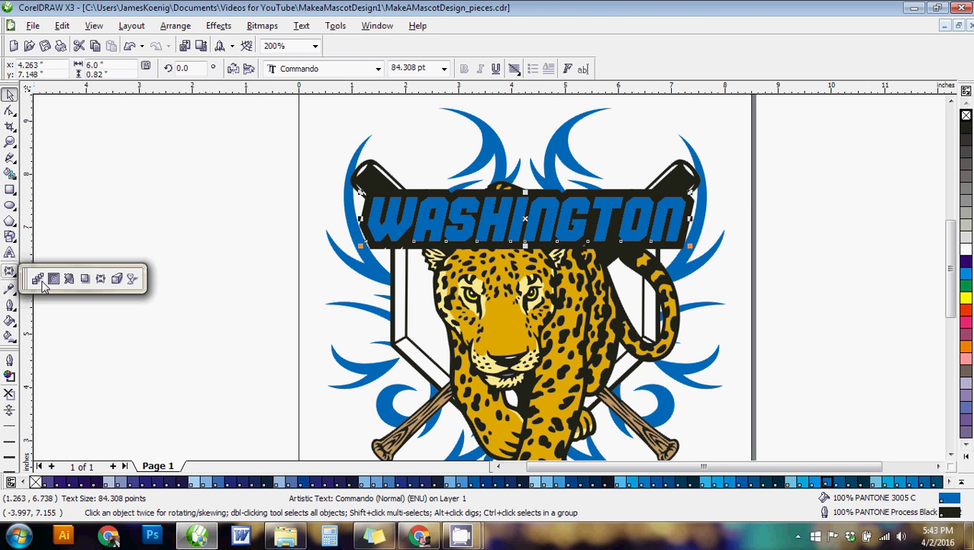
left_click(37, 279)
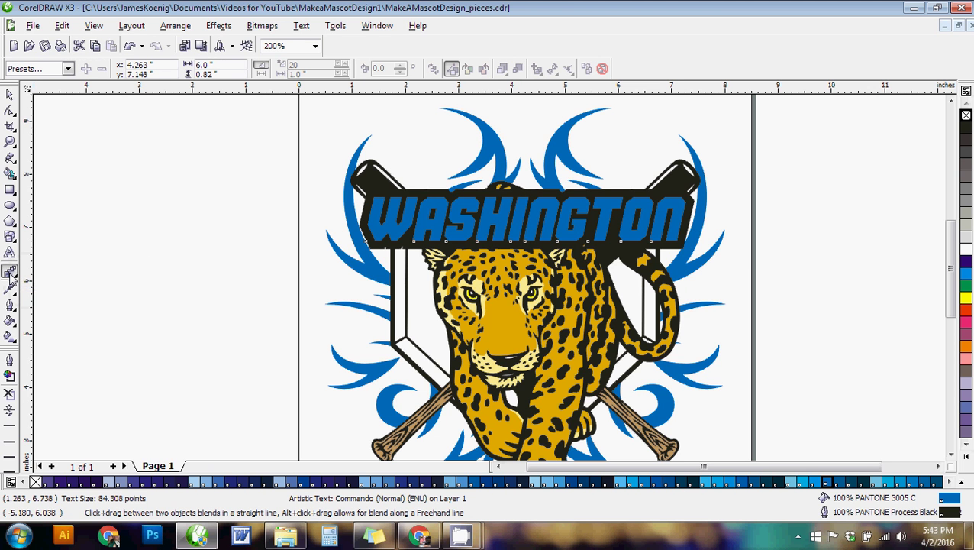
left_click(10, 273)
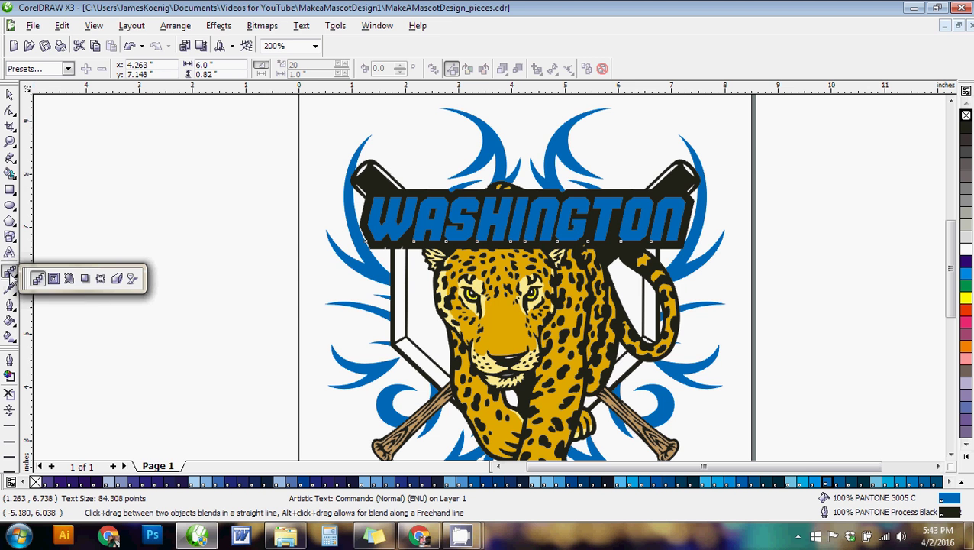
left_click(101, 279)
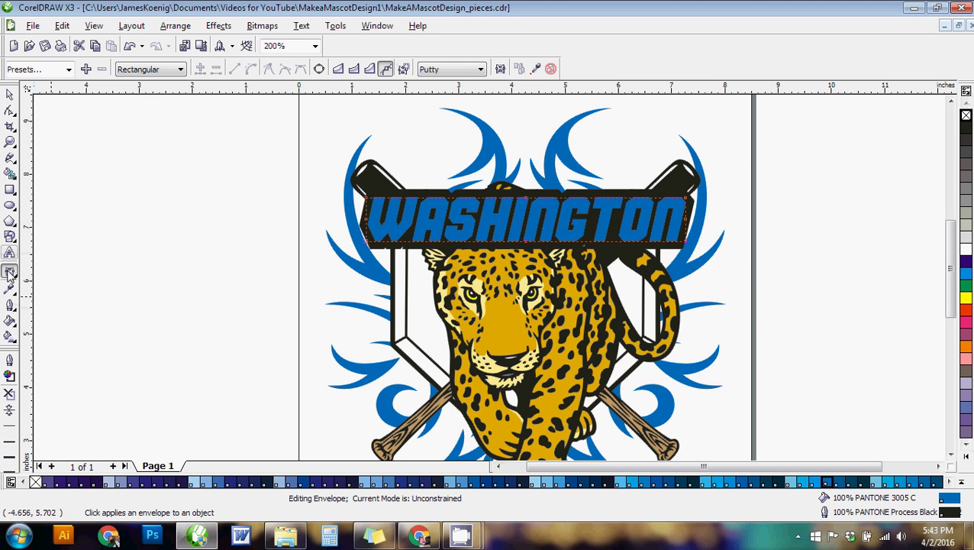
scroll(565, 217, "up", 1)
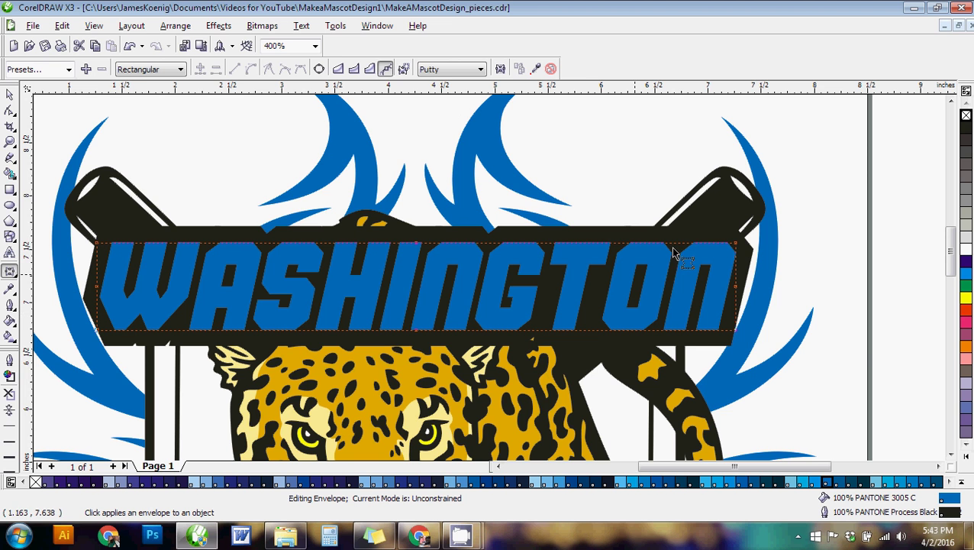
left_click(355, 70)
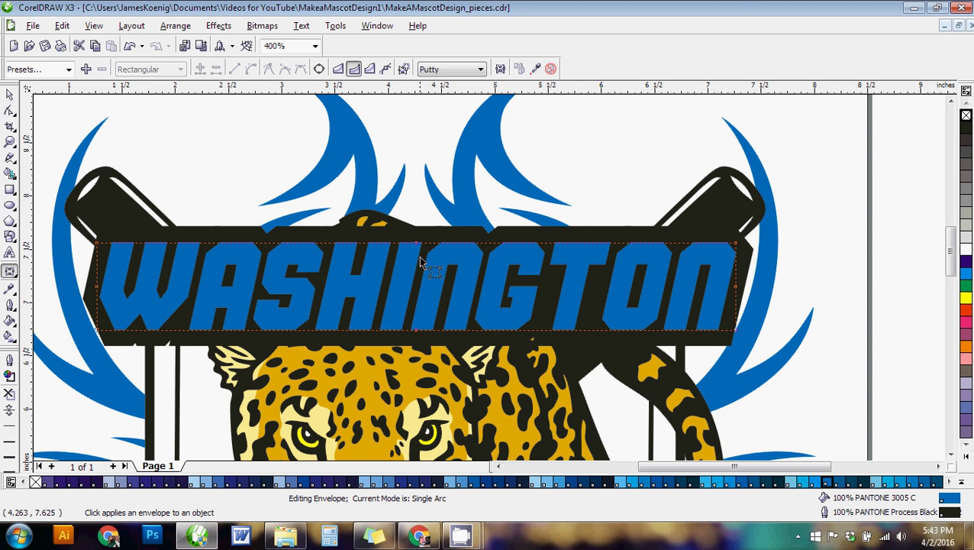
left_click_drag(417, 245, 414, 141)
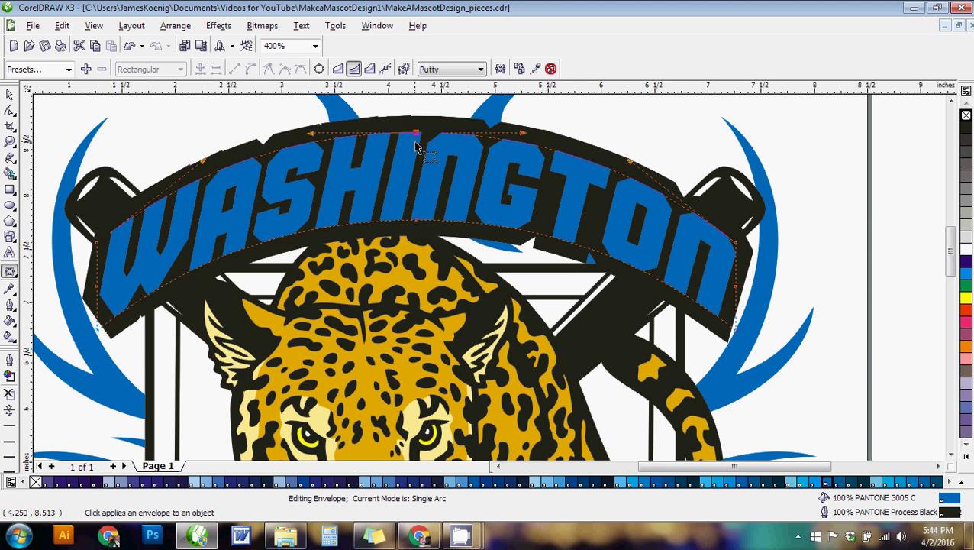
Step: Refine the WASHINGTON envelope by adjusting the arch's top and bottom midpoints and pulling its lower right corner slightly inward
scroll(519, 360, "down", 2)
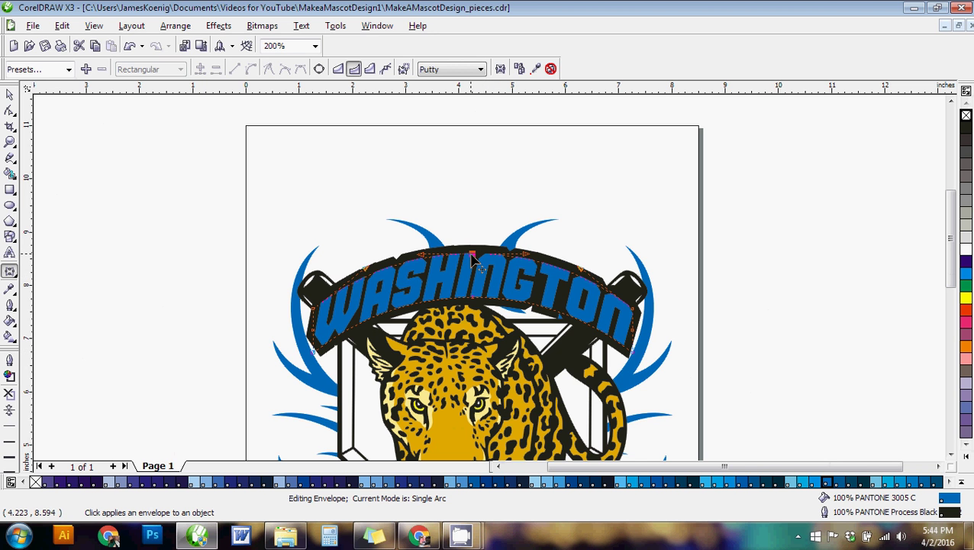
left_click_drag(473, 256, 473, 242)
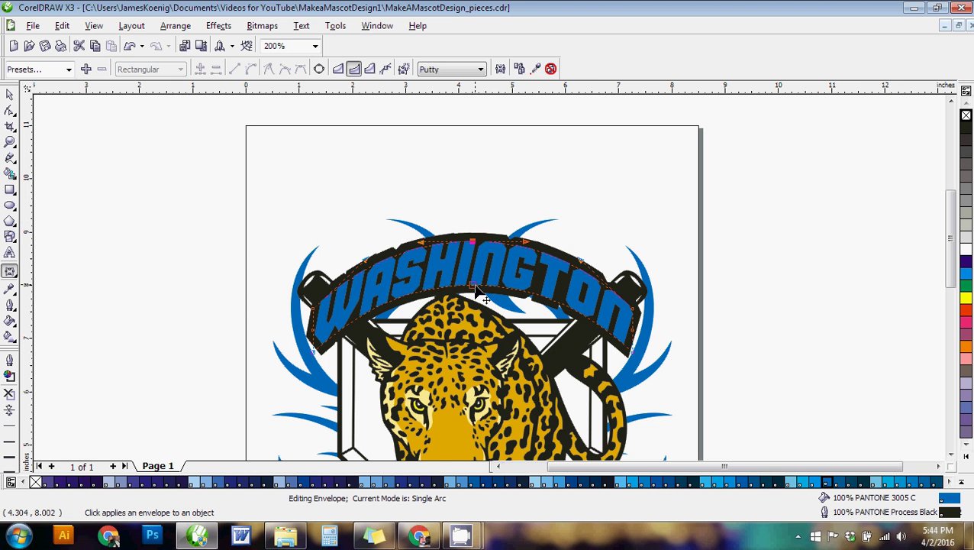
left_click_drag(475, 288, 478, 318)
scroll(600, 373, "up", 1)
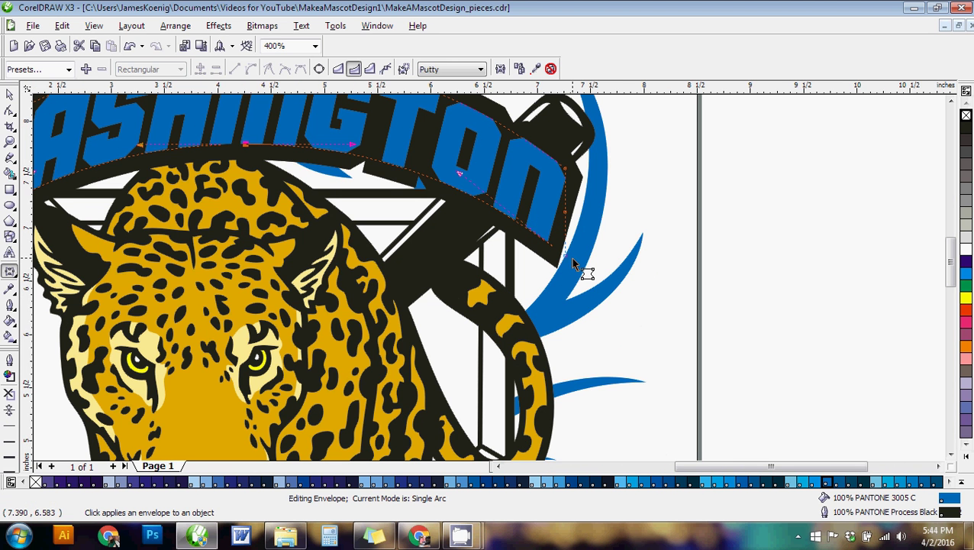
left_click_drag(567, 259, 551, 262)
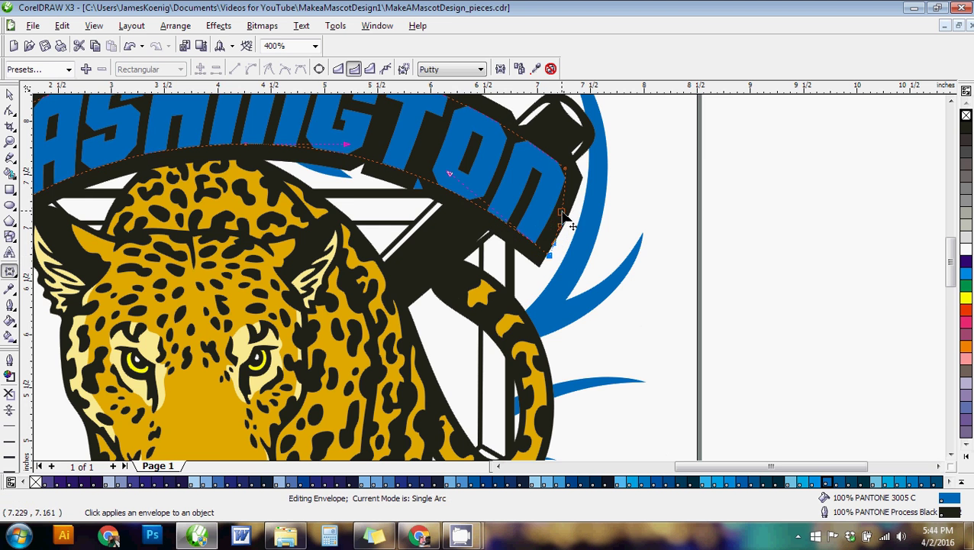
left_click_drag(564, 216, 561, 217)
scroll(489, 280, "down", 1)
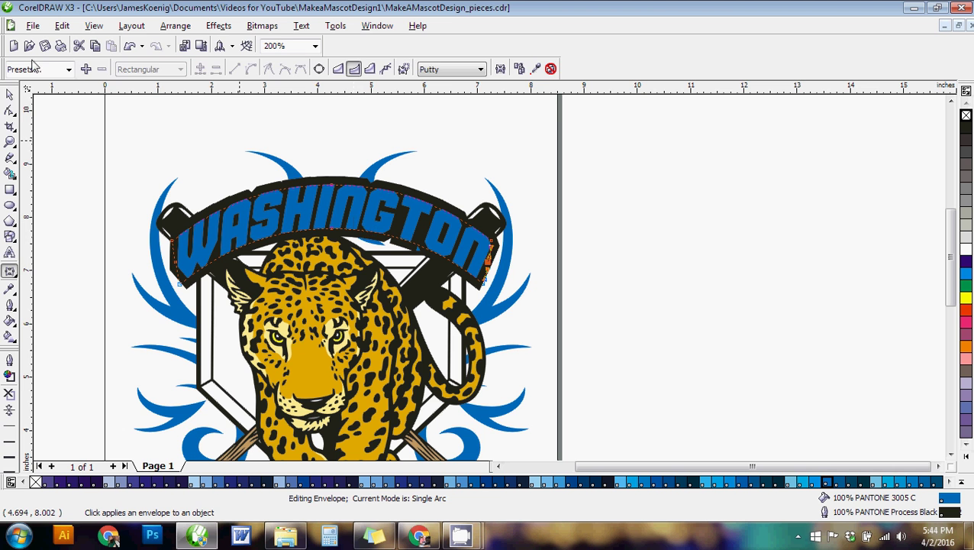
Step: Move the arched WASHINGTON text down about 0.3 inch toward the jaguar's head and scale it down slightly
left_click(9, 95)
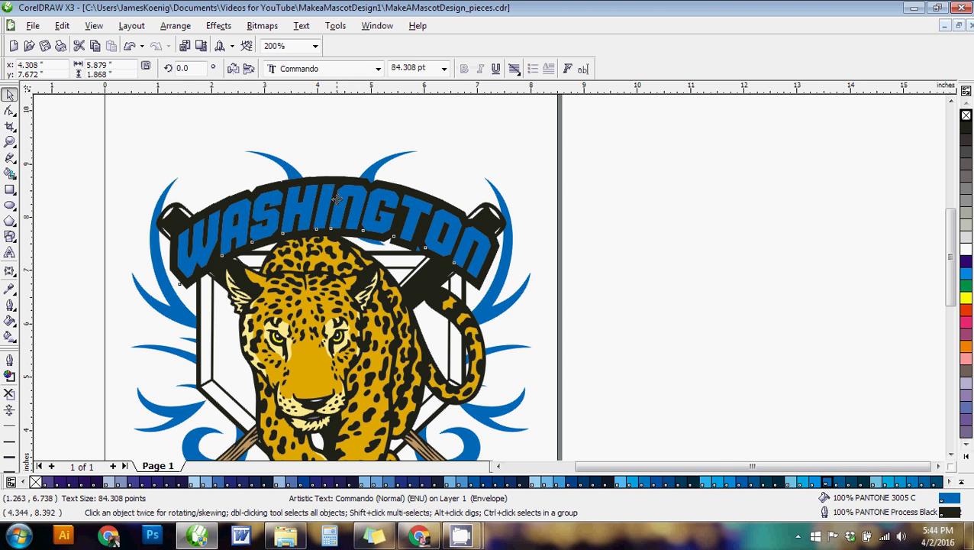
left_click_drag(336, 195, 336, 215)
scroll(337, 216, "down", 1)
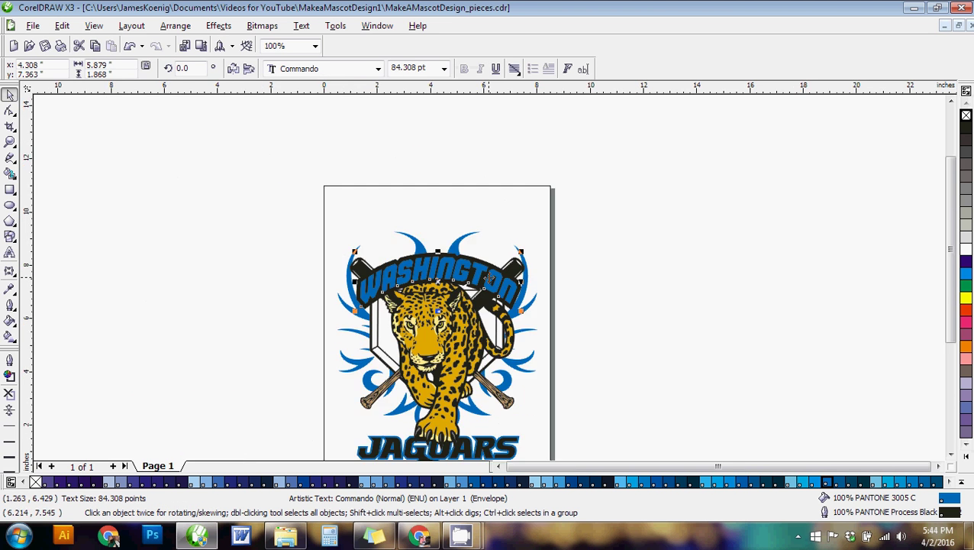
scroll(487, 276, "up", 1)
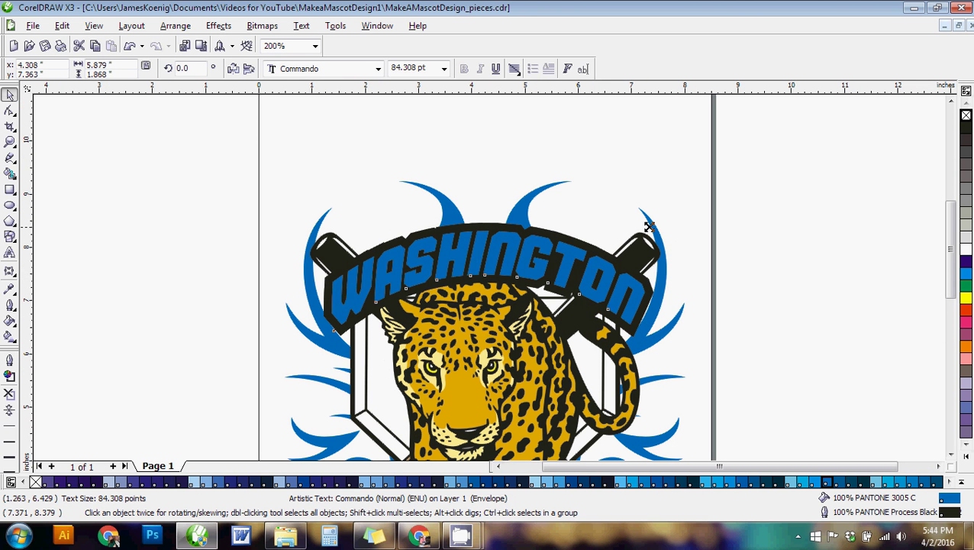
left_click_drag(648, 225, 643, 227)
left_click(825, 243)
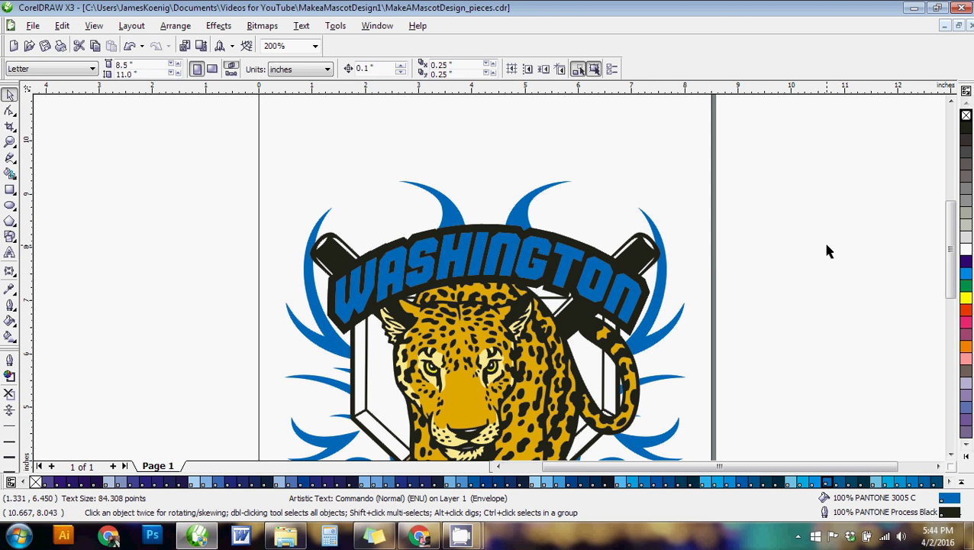
Step: Enlarge the arched WASHINGTON text to about 5.9 inches wide and lower it about 0.16 inch over the jaguar's head
scroll(490, 282, "down", 2)
scroll(462, 314, "up", 1)
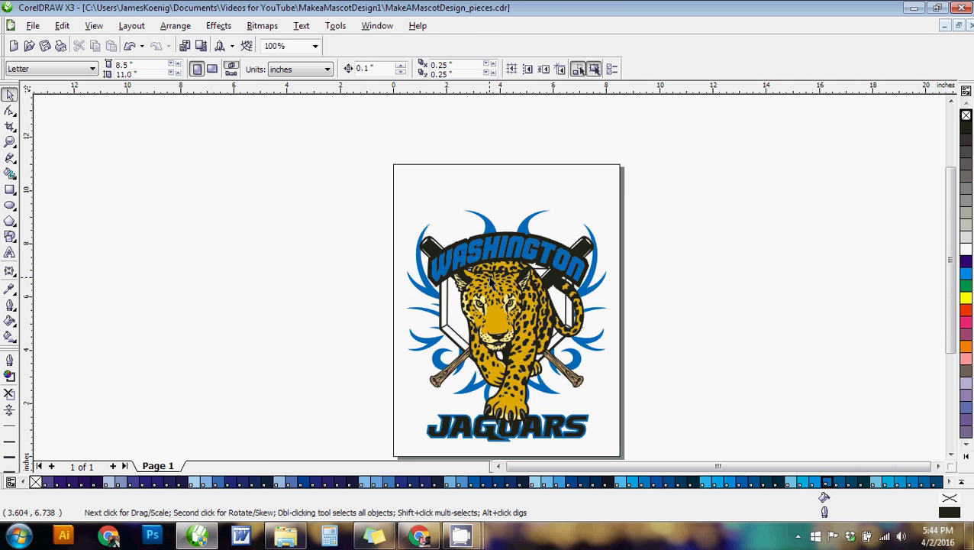
scroll(496, 279, "up", 1)
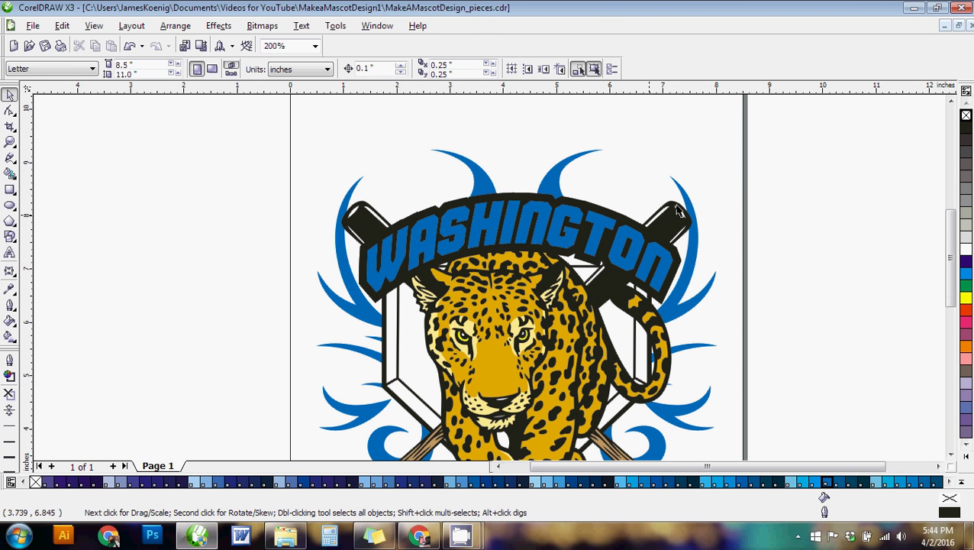
left_click(588, 234)
left_click_drag(677, 197, 676, 197)
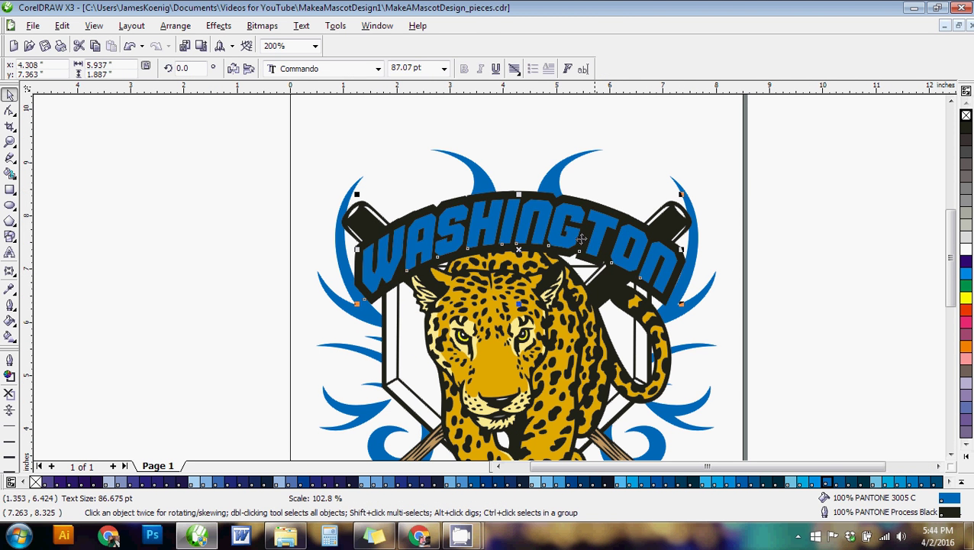
left_click_drag(529, 230, 529, 221)
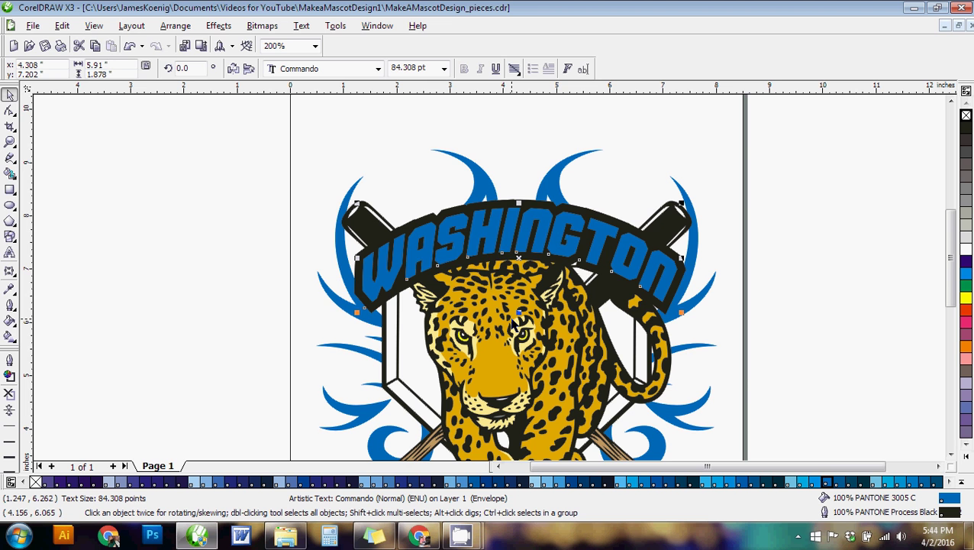
Step: Send the arched WASHINGTON text behind the jaguar and move it up about 0.15 inch
key("ctrl+Page_Down")
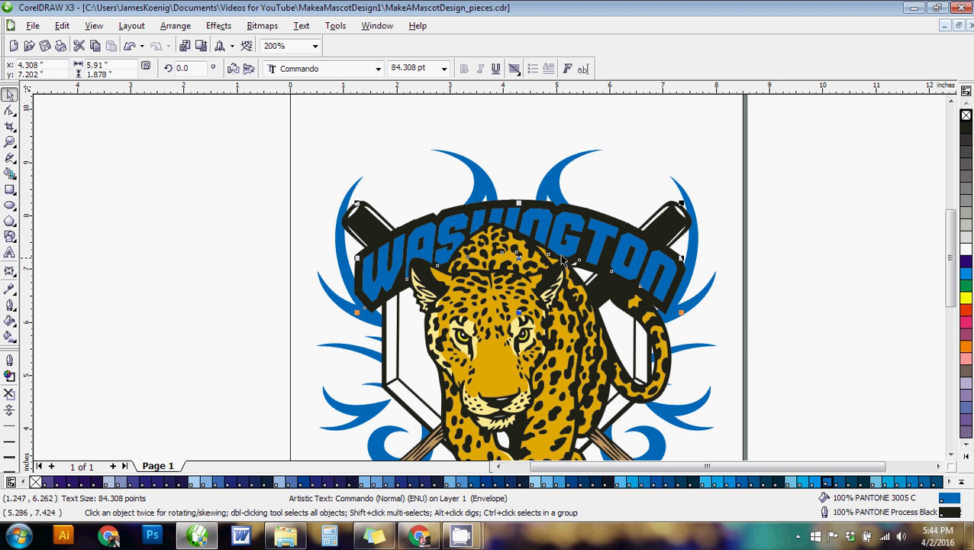
left_click_drag(556, 230, 556, 220)
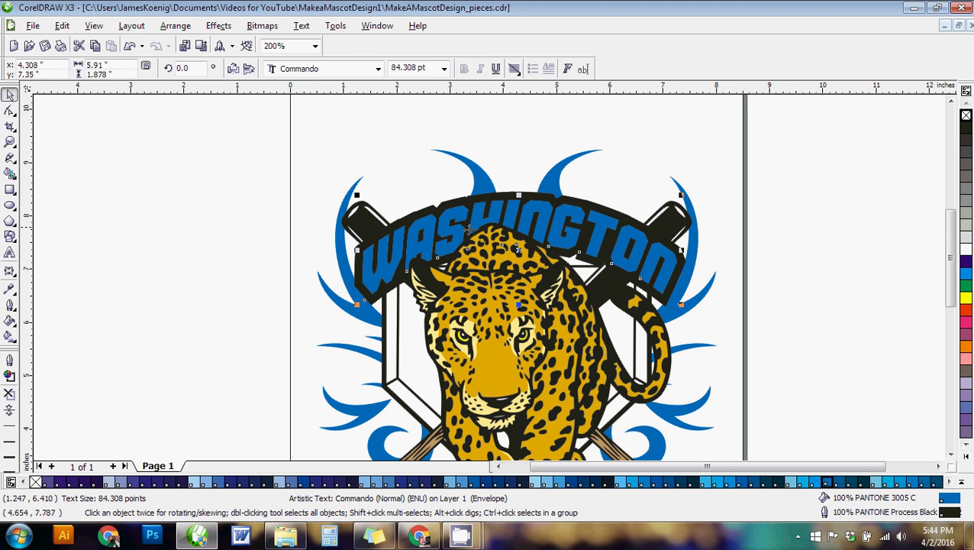
scroll(469, 289, "down", 1)
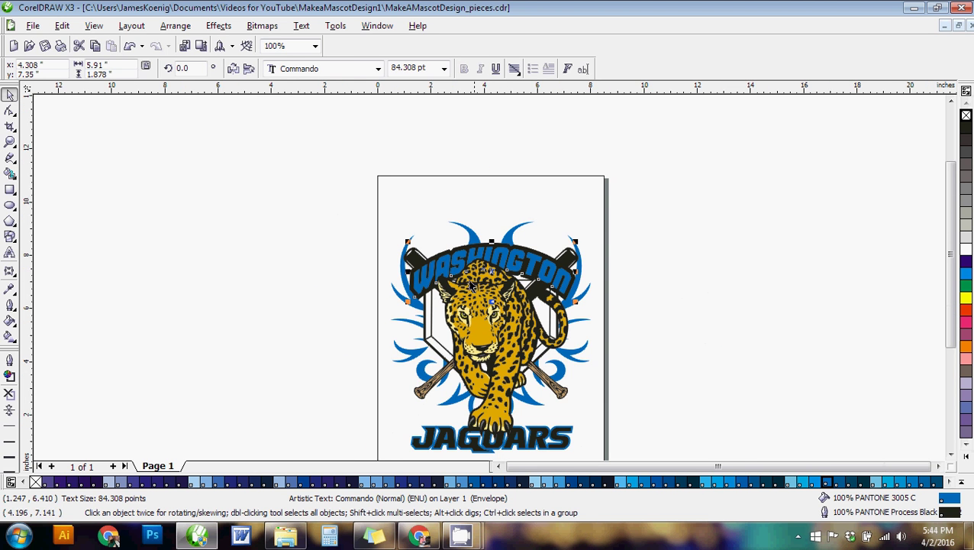
Step: Scale the jaguar down to about 4.8 by 6.6 inches and shift it right about 0.05 inch beneath the WASHINGTON text
left_click(380, 337)
scroll(380, 337, "up", 1)
left_click(607, 194)
scroll(571, 226, "down", 1)
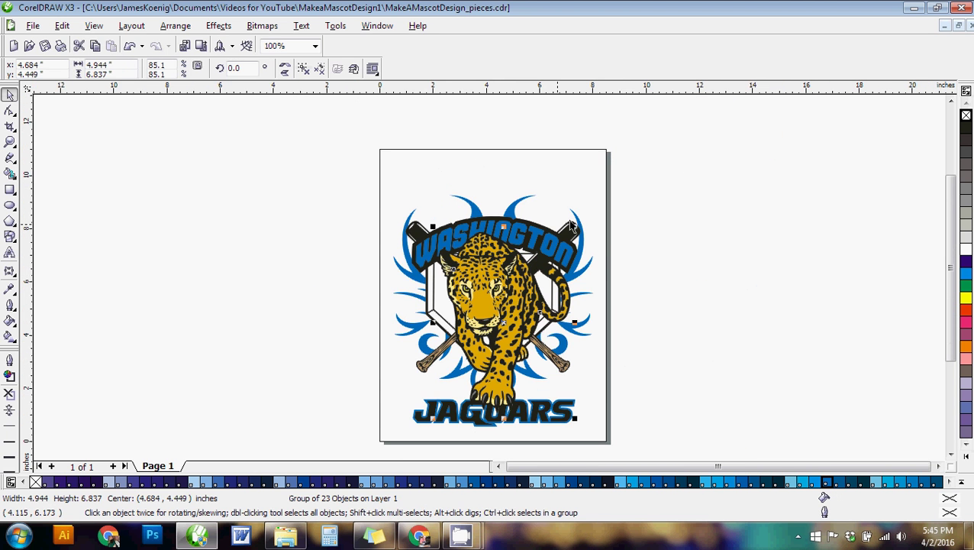
left_click_drag(571, 226, 562, 239)
scroll(475, 294, "up", 1)
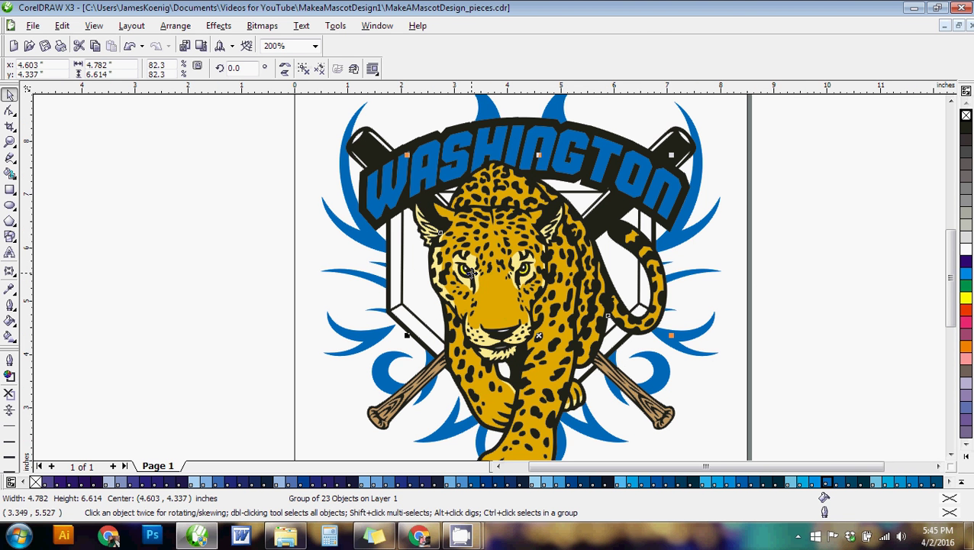
left_click_drag(565, 188, 569, 188)
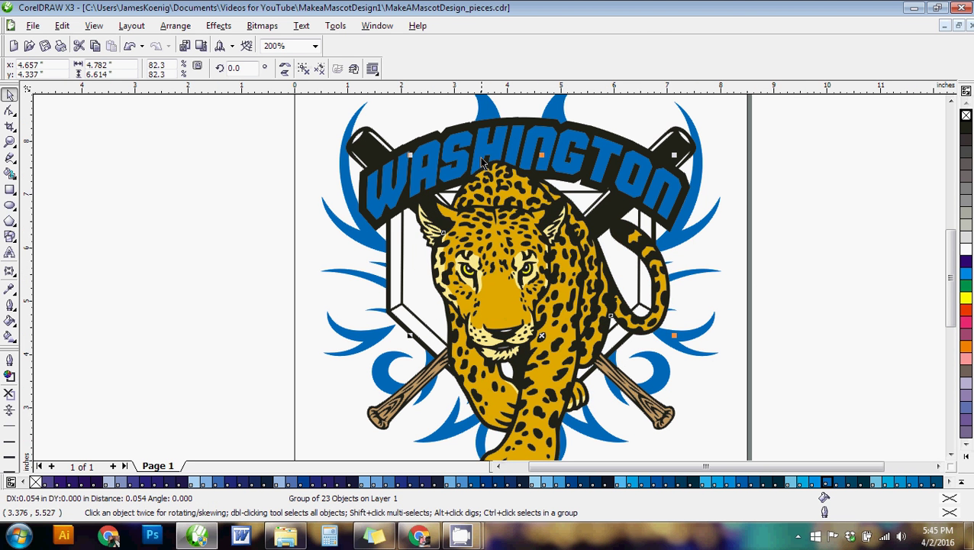
scroll(565, 304, "down", 2)
left_click(565, 304)
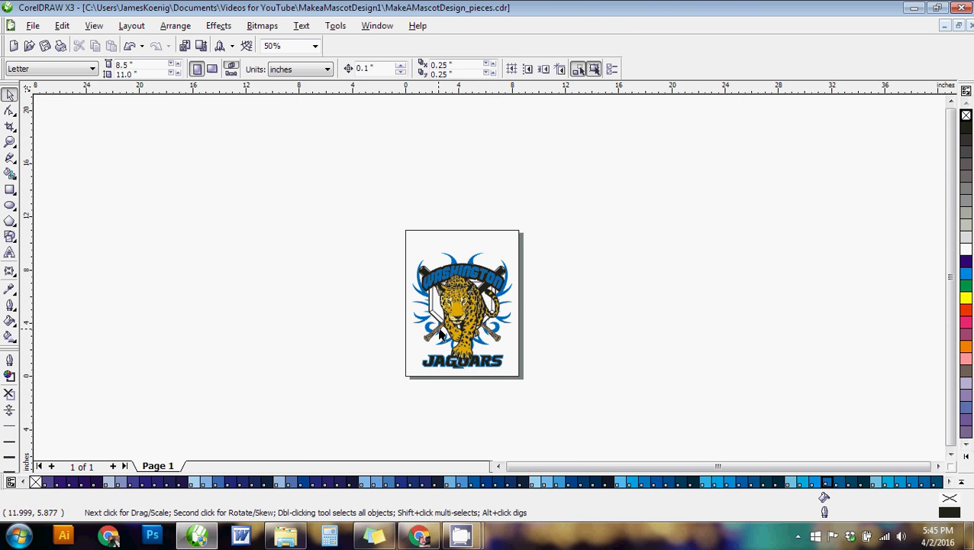
Step: Compare the WASHINGTON lettering with the finished design in MakeAMascotDesign_fnl.cdr, then return to the working file
scroll(441, 334, "up", 1)
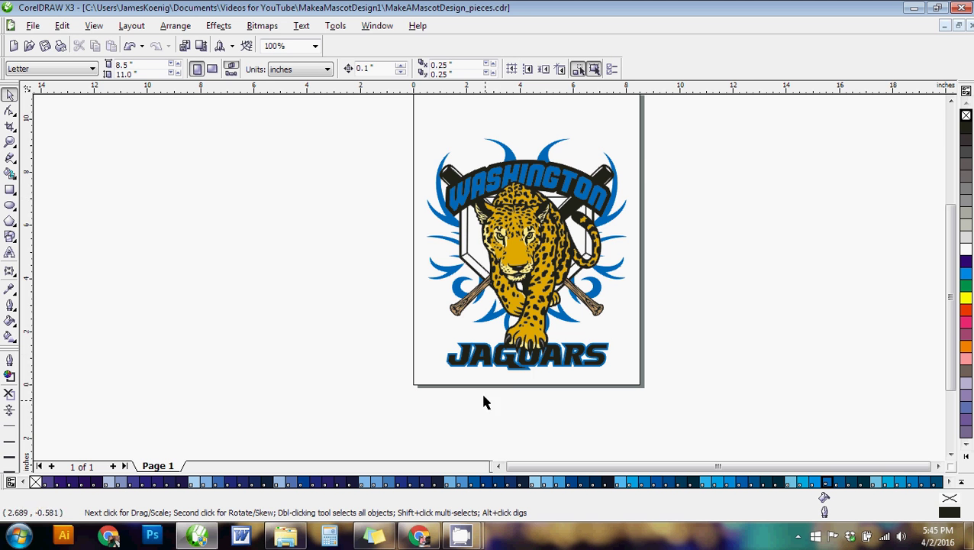
left_click(959, 25)
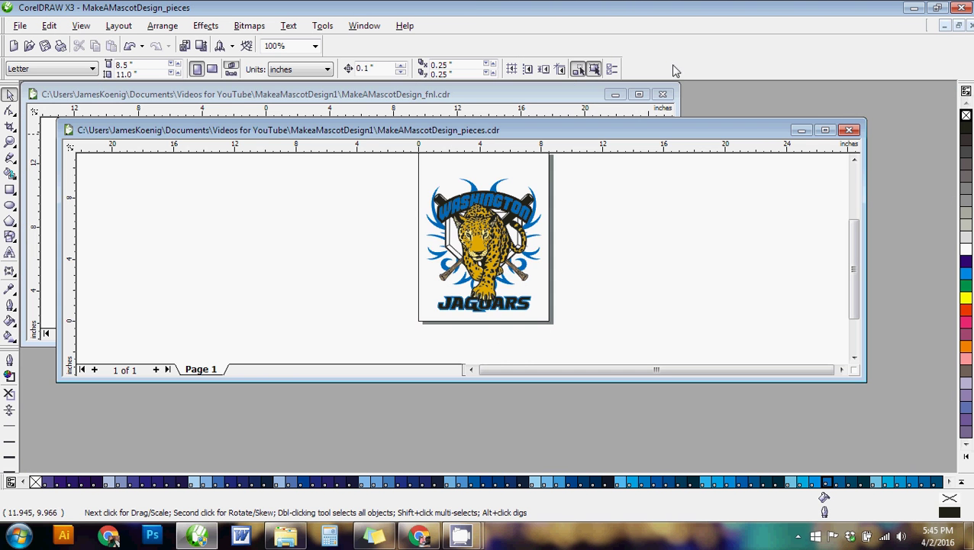
left_click(449, 97)
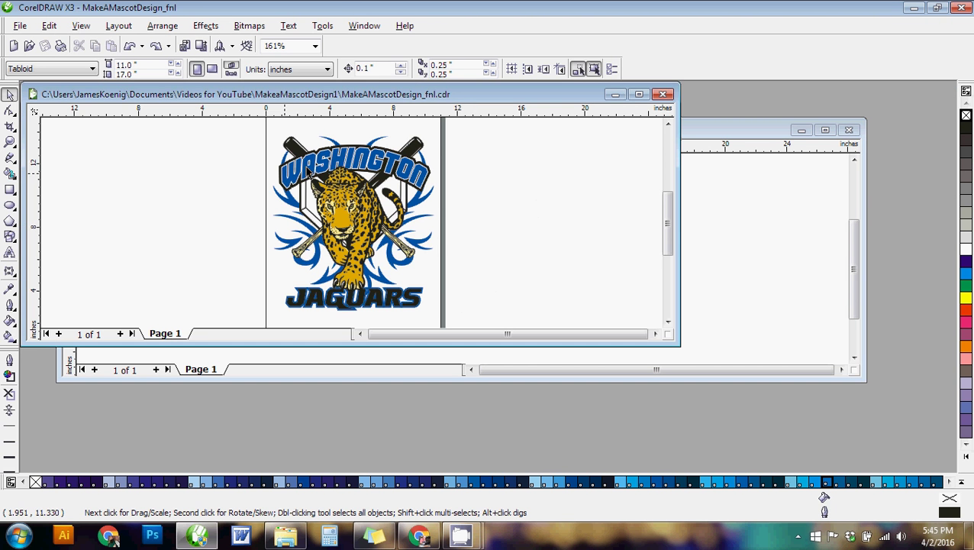
left_click(756, 250)
left_click(825, 130)
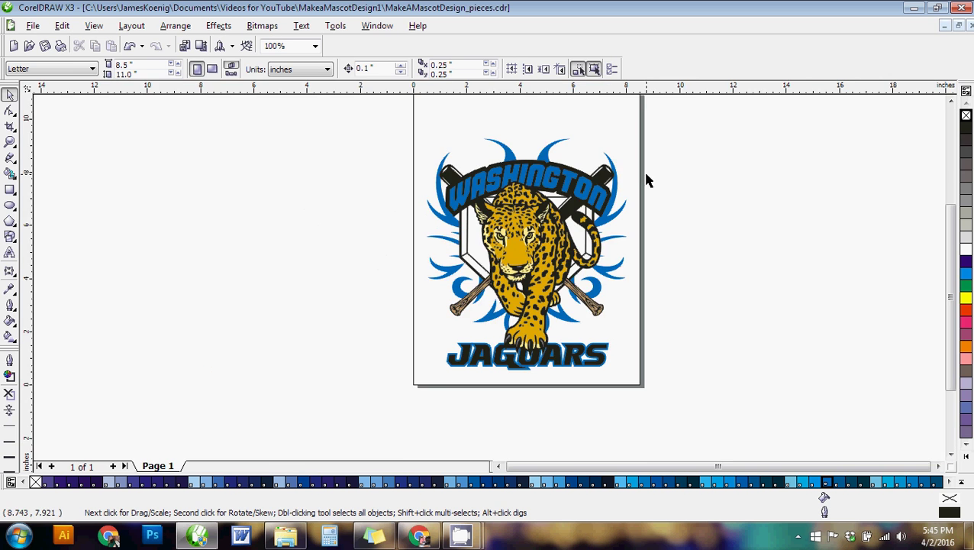
Step: Duplicate the arched WASHINGTON text in place and select the front copy
scroll(496, 192, "up", 1)
left_click(545, 244)
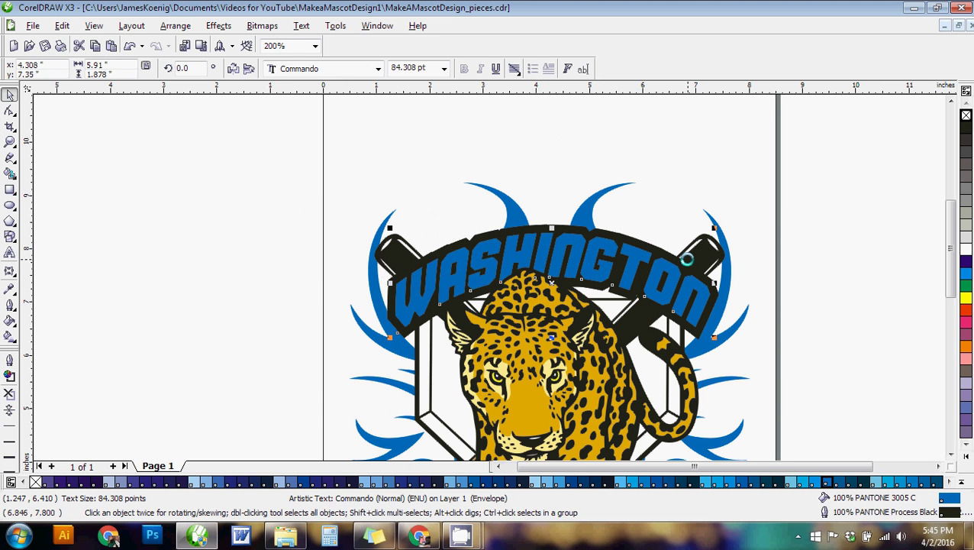
left_click(802, 271)
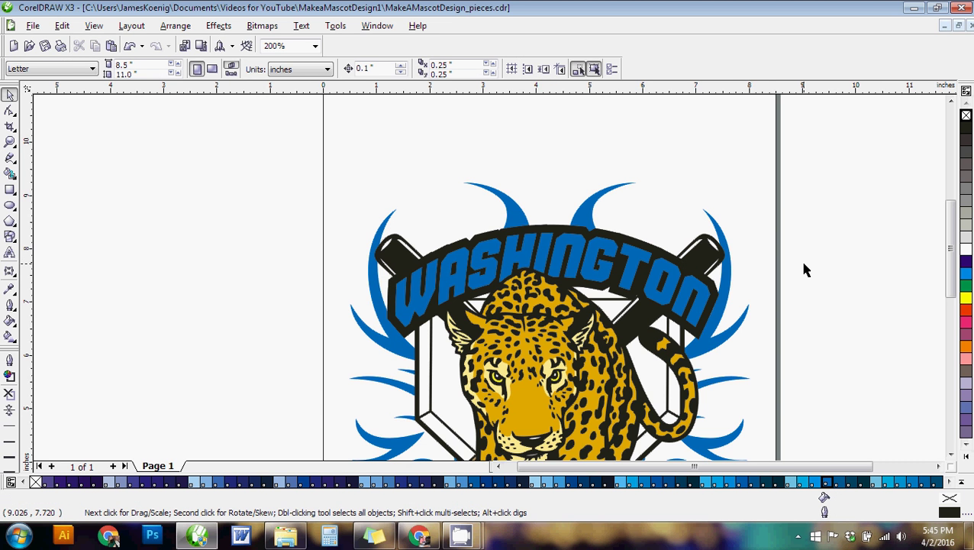
key("Tab")
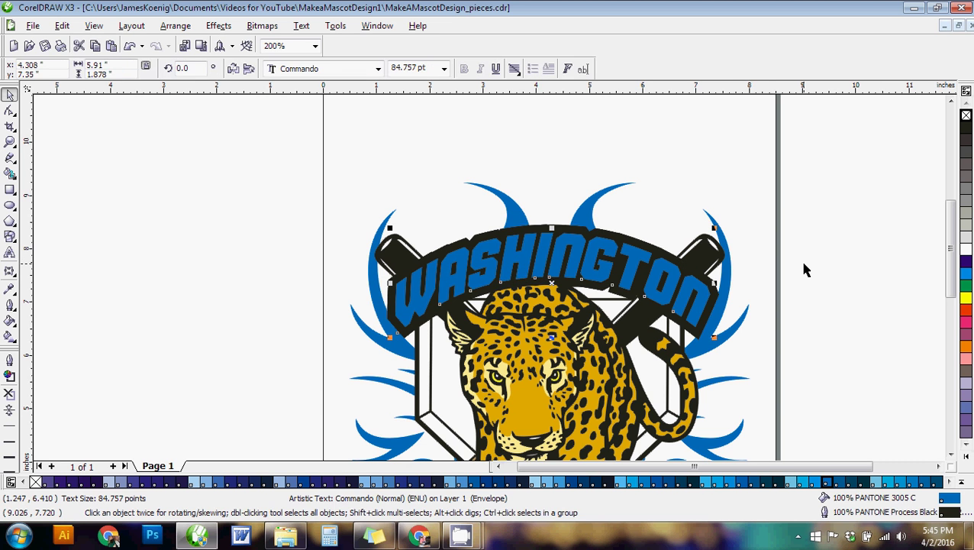
Step: Give the front WASHINGTON copy a white outline 8 pt wide
double_click(950, 515)
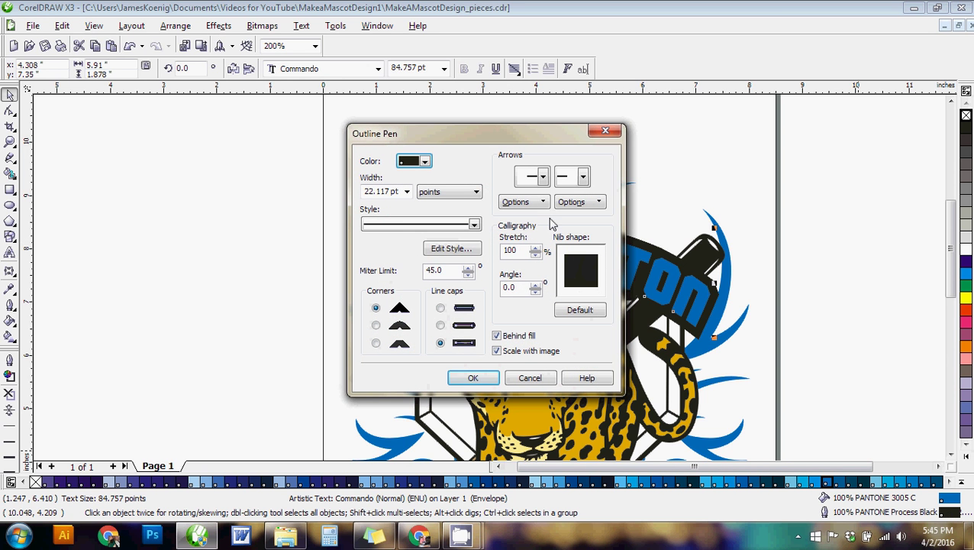
left_click(419, 161)
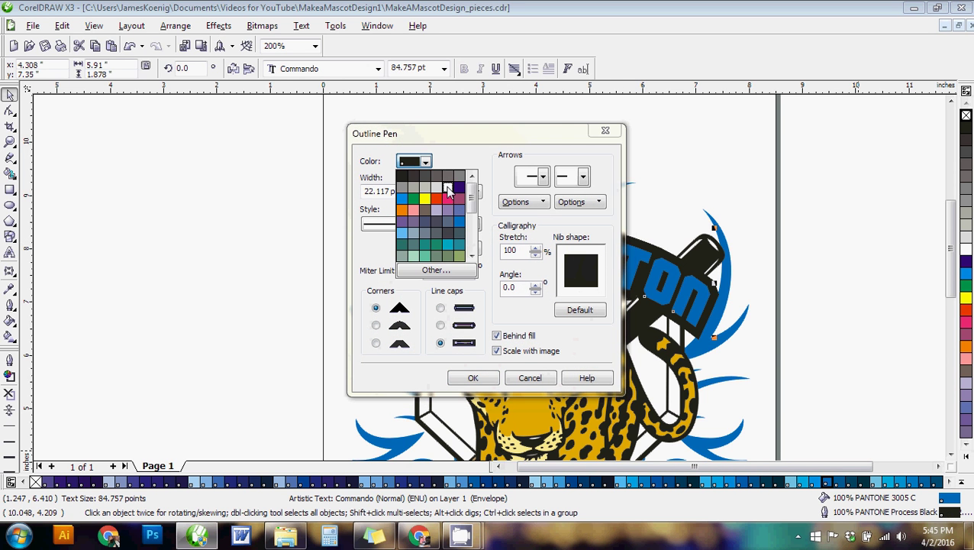
left_click(449, 191)
left_click(403, 191)
left_click(408, 192)
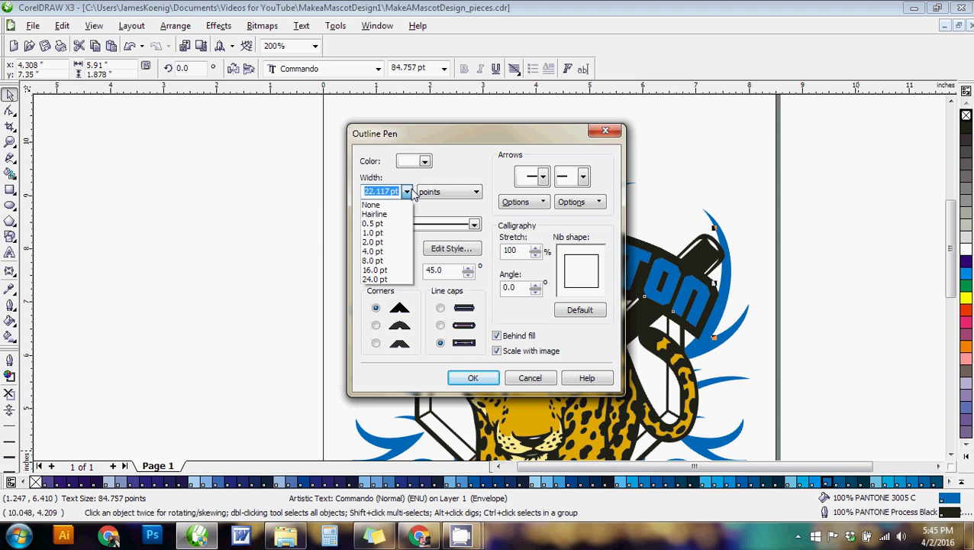
left_click(400, 261)
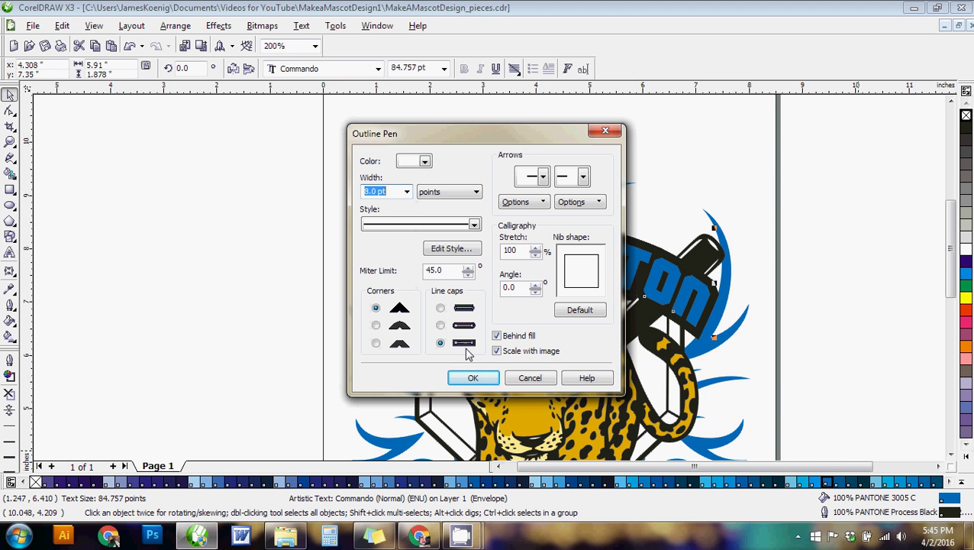
left_click(473, 379)
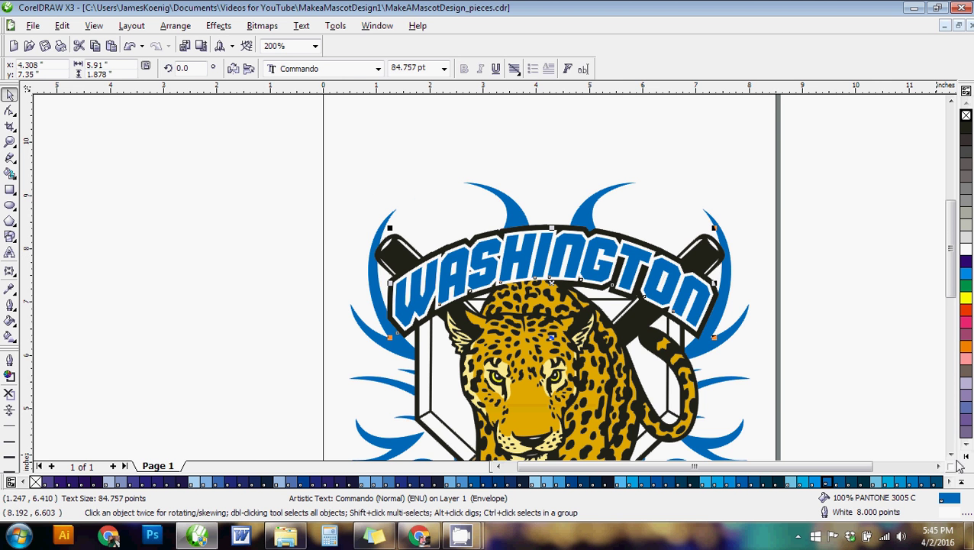
Step: Reduce the white outline of the front WASHINGTON copy to 5 pt
scroll(567, 254, "up", 1)
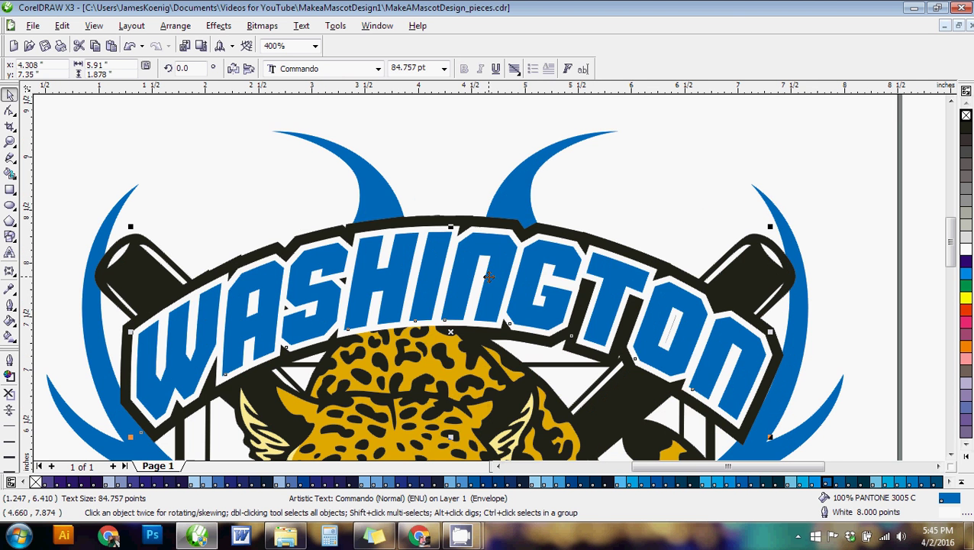
double_click(952, 518)
left_click(390, 190)
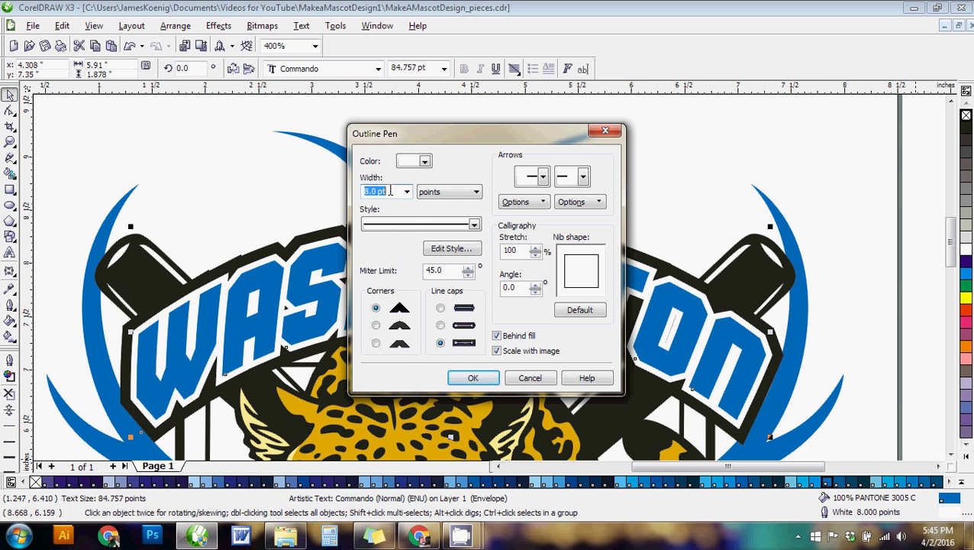
type("5")
left_click(473, 377)
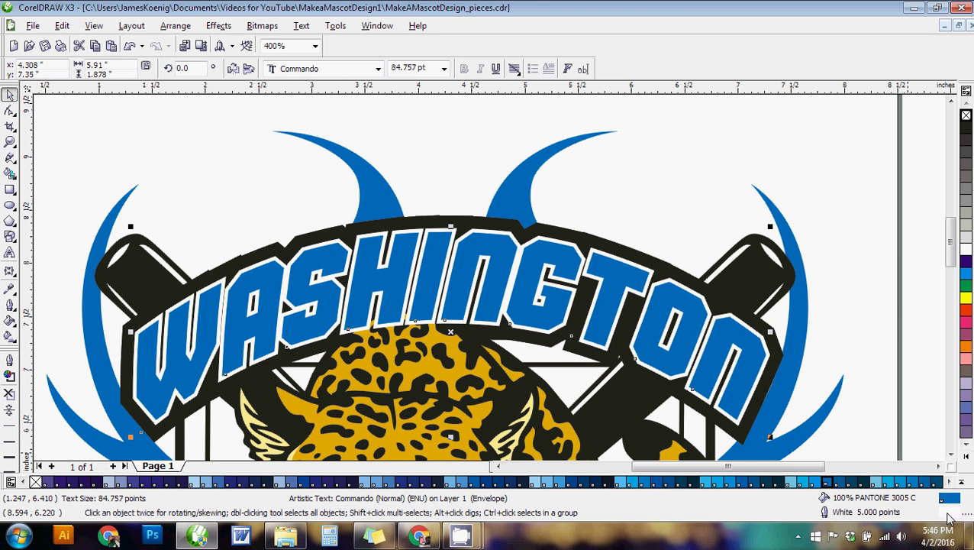
Step: Set the front WASHINGTON copy's white outline to 4 pt and send that copy behind the jaguar
double_click(948, 515)
double_click(381, 190)
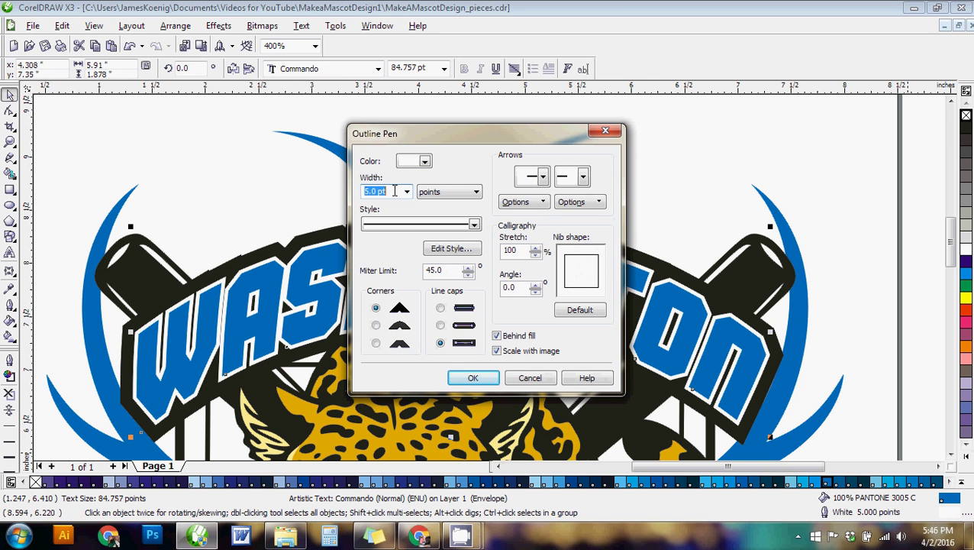
type("4")
left_click(473, 378)
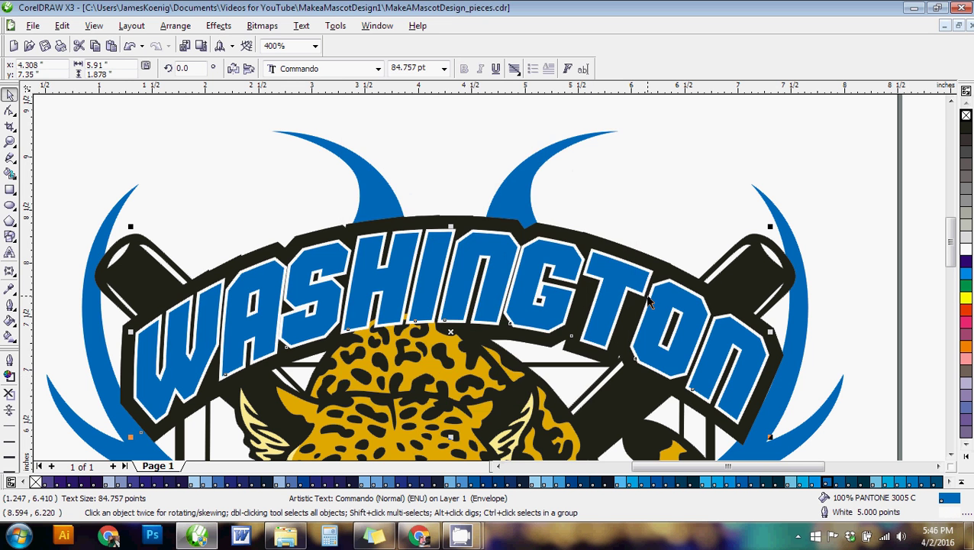
scroll(472, 386, "down", 2)
scroll(488, 276, "up", 2)
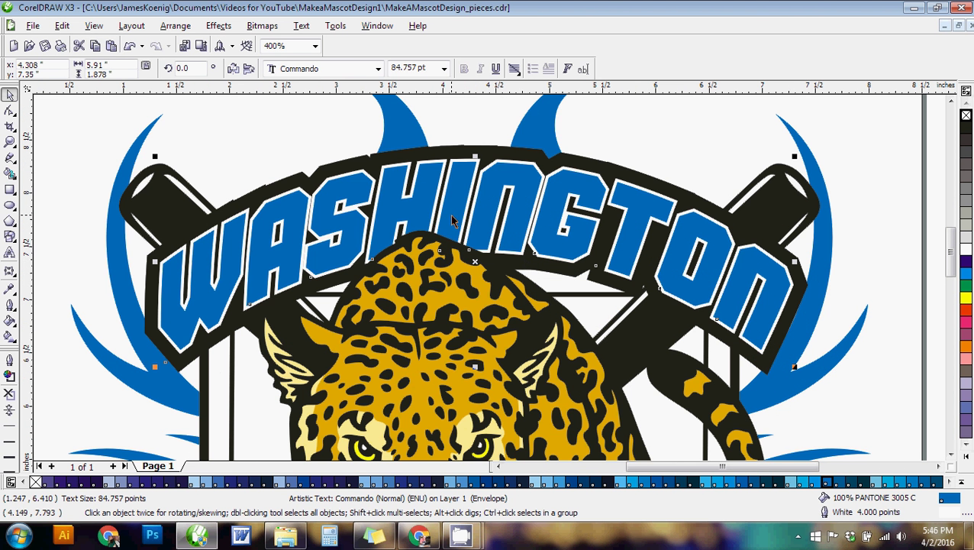
scroll(526, 264, "down", 4)
left_click(640, 319)
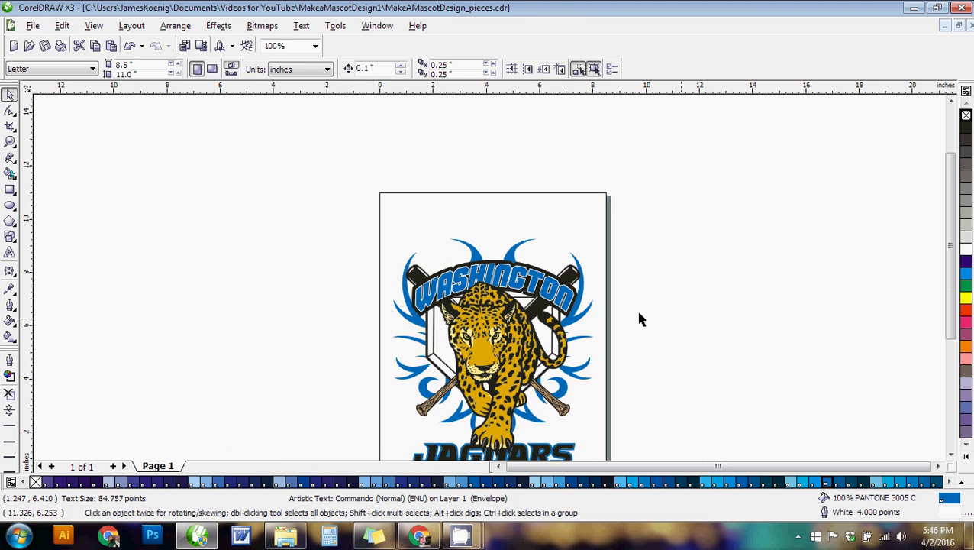
scroll(472, 326, "down", 3)
scroll(470, 260, "up", 3)
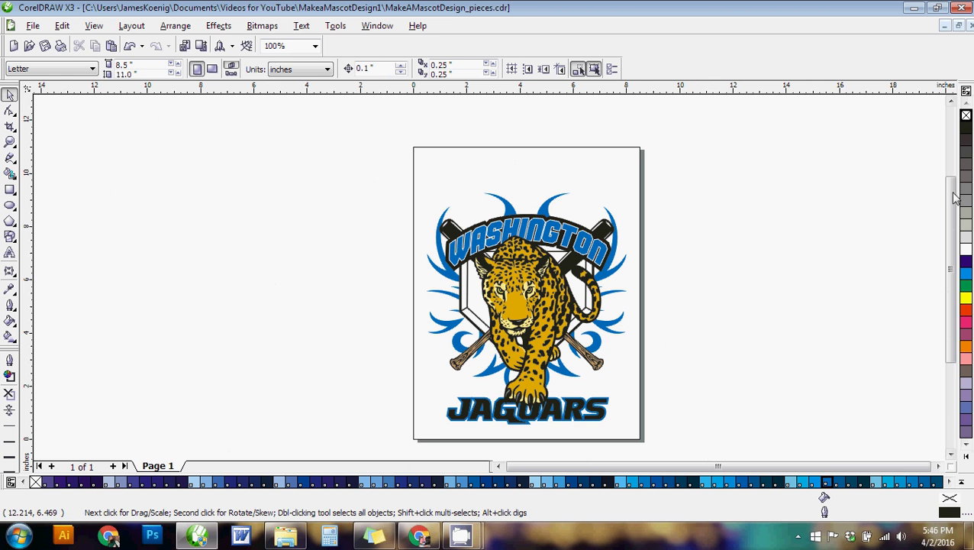
left_click_drag(951, 192, 949, 204)
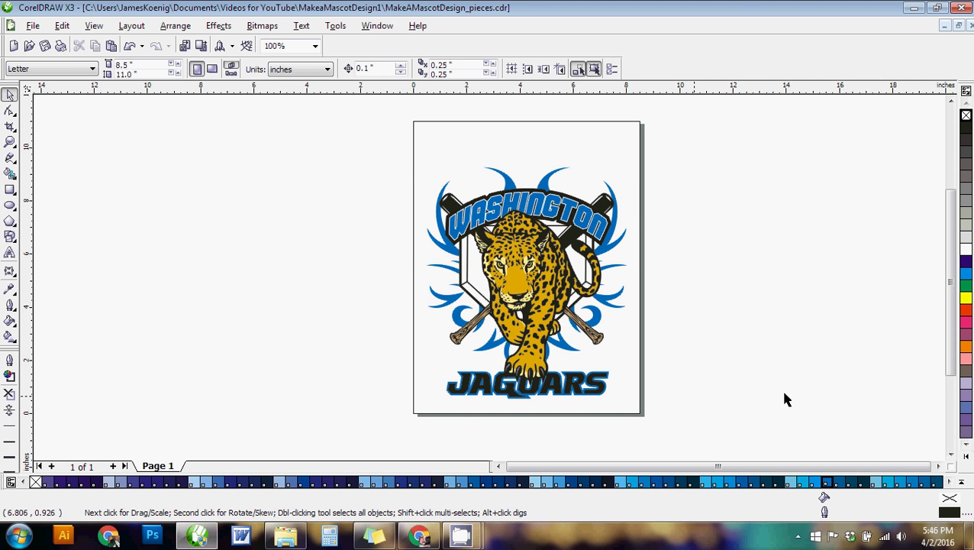
left_click(521, 263)
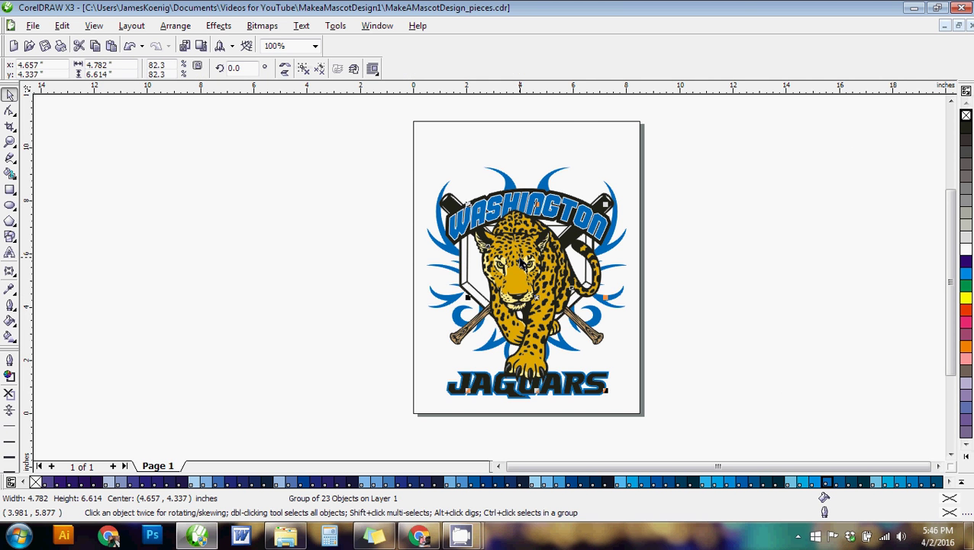
left_click(855, 309)
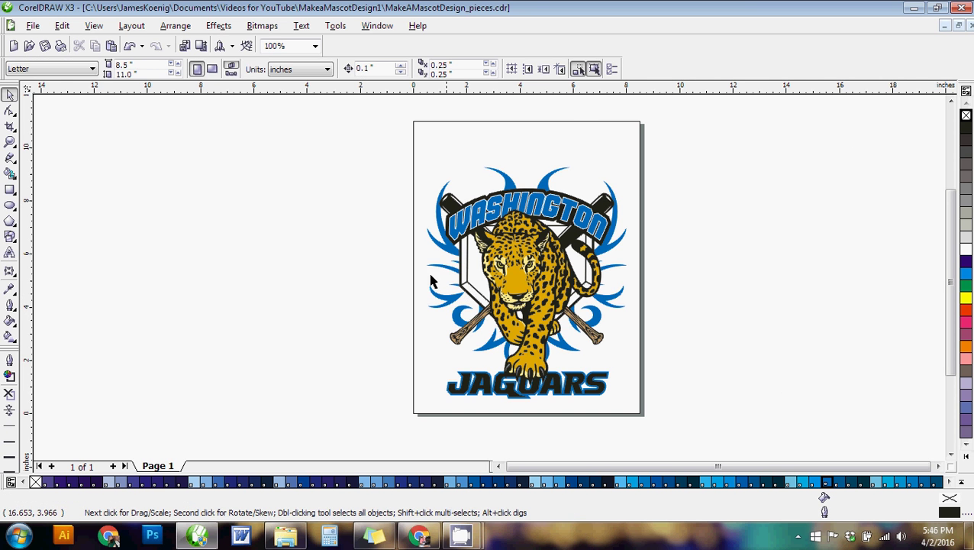
Step: Replace the JAGUARS lettering below the jaguar with TIGERS
scroll(578, 385, "up", 1)
scroll(490, 279, "down", 1)
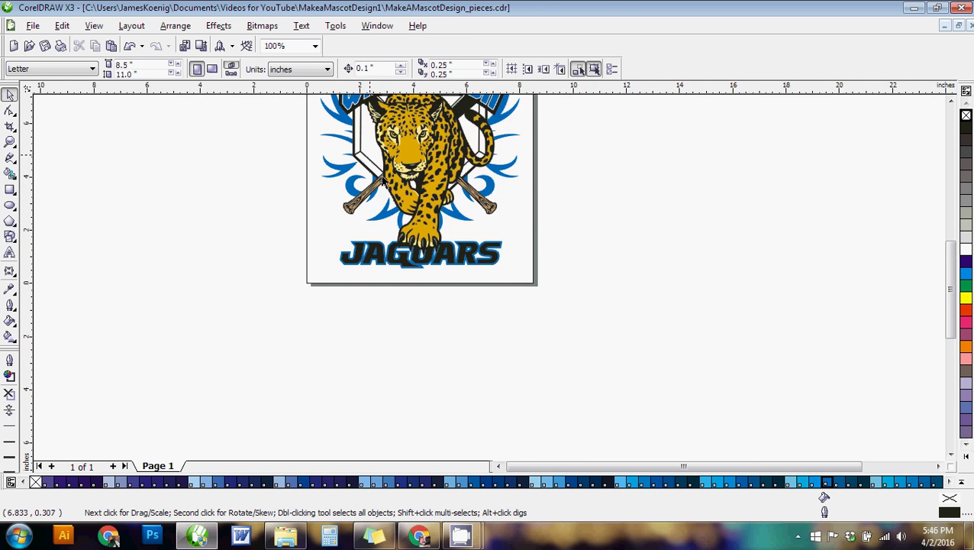
scroll(524, 333, "up", 1)
scroll(523, 333, "down", 1)
double_click(512, 426)
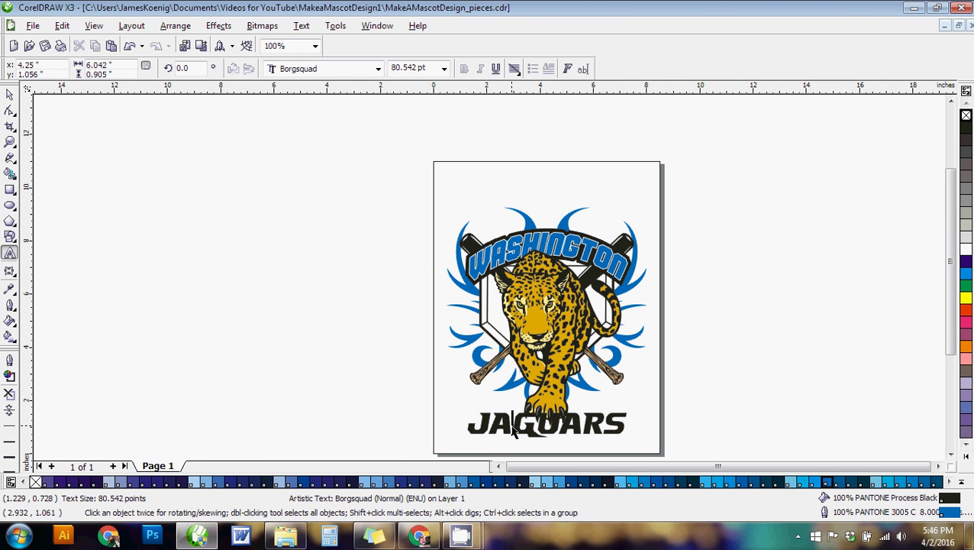
double_click(513, 428)
type("TIGERS")
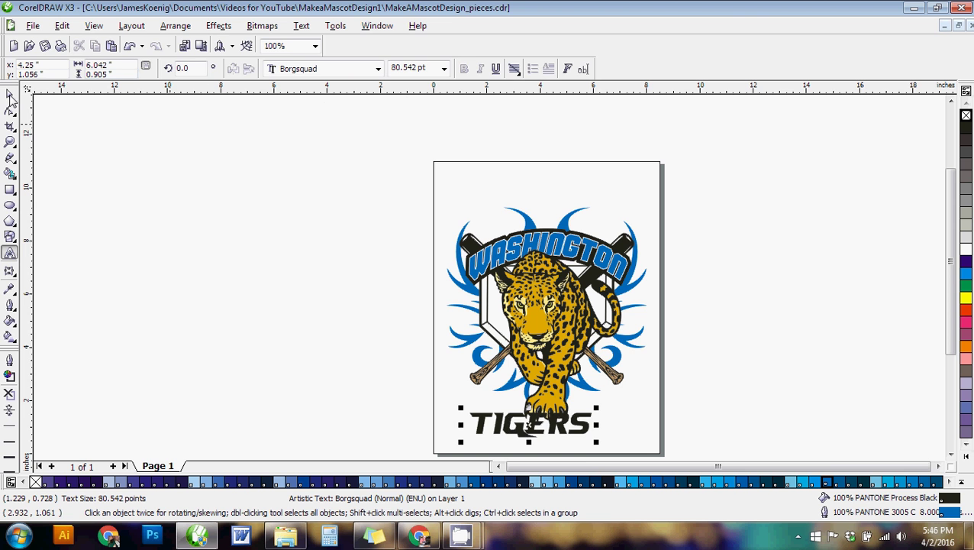
left_click(9, 95)
Step: Center the TIGERS text horizontally on the blue tribal flame artwork
left_click(514, 391, "shift")
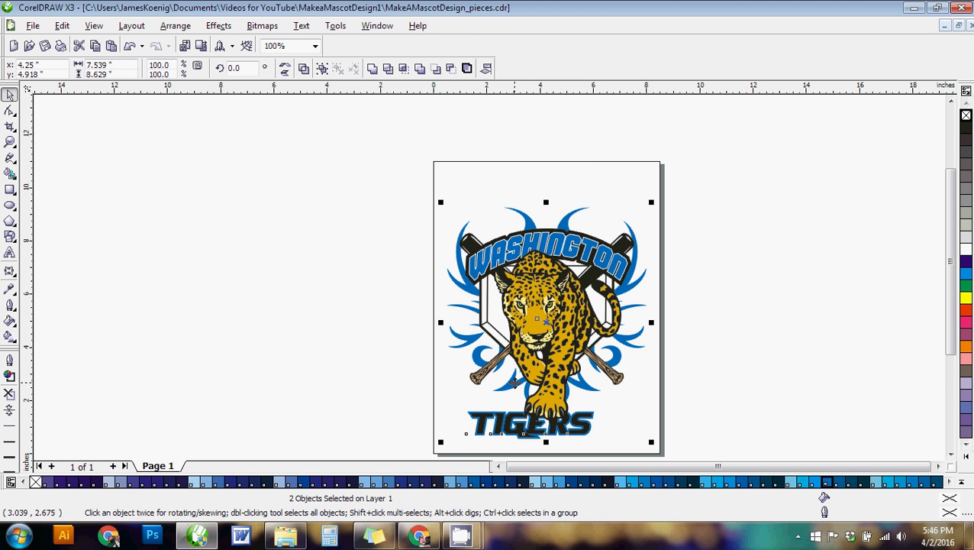
key("c")
left_click(683, 380)
scroll(548, 413, "up", 1)
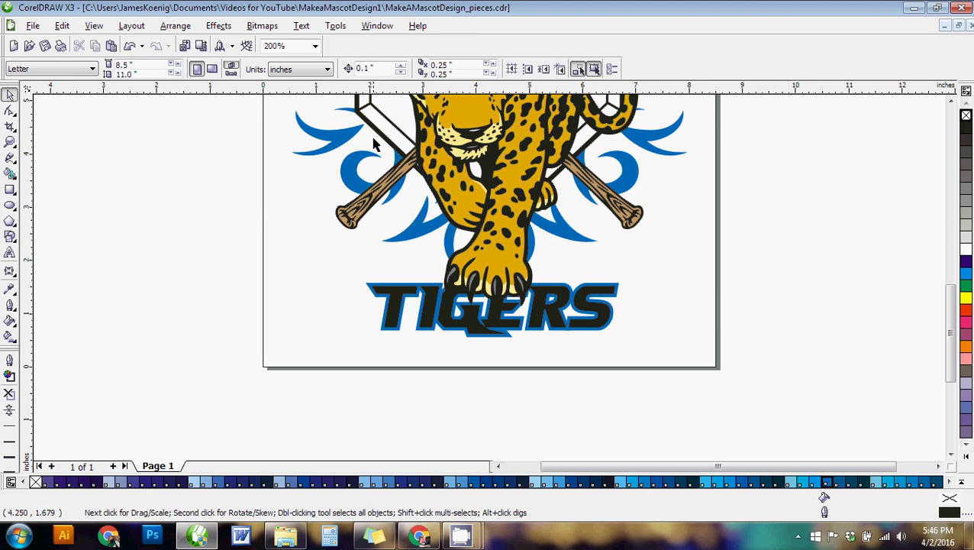
Step: Recolor the TIGERS outline, the tribal flames and the arched WASHINGTON lettering with a red Pantone swatch
left_click(574, 321)
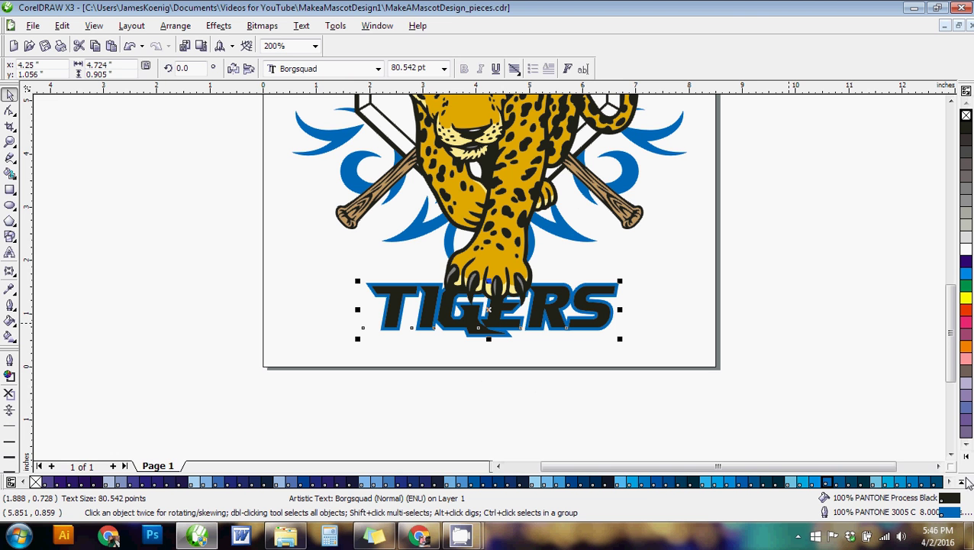
left_click(964, 482)
left_click(962, 467)
left_click(962, 468)
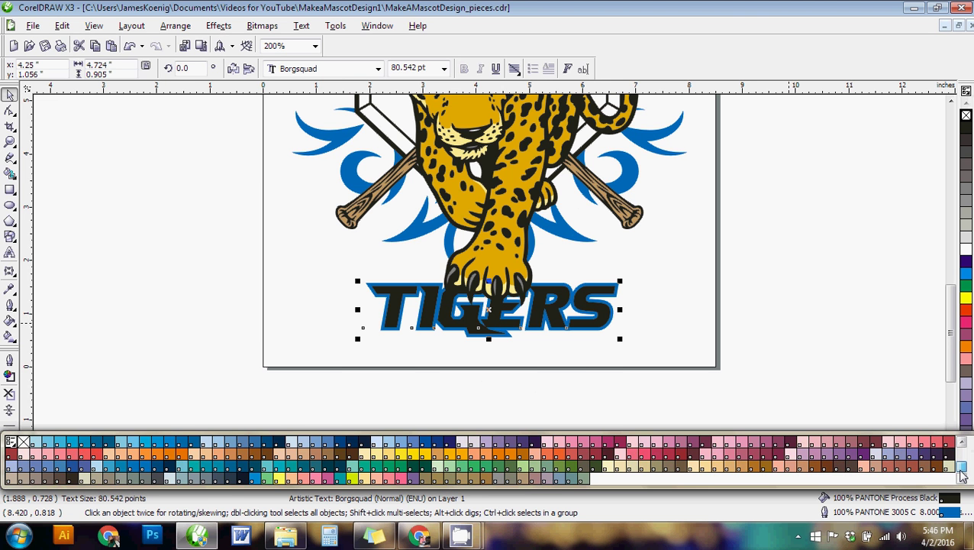
left_click(962, 467)
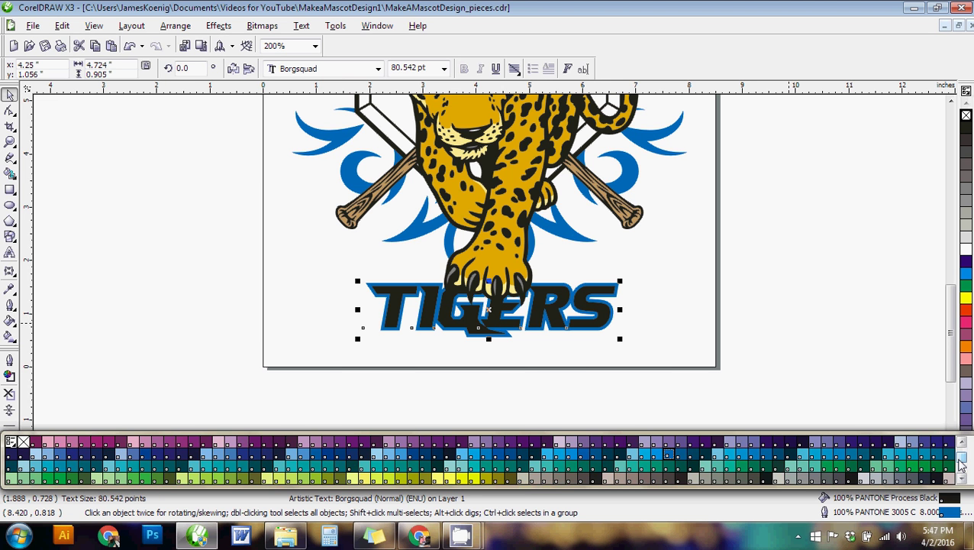
left_click(961, 466)
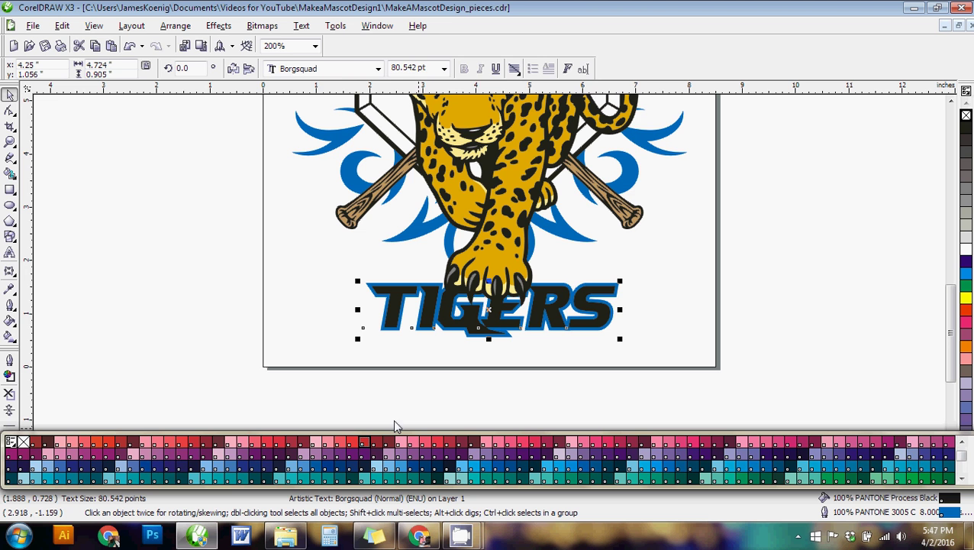
left_click_drag(399, 442, 628, 291)
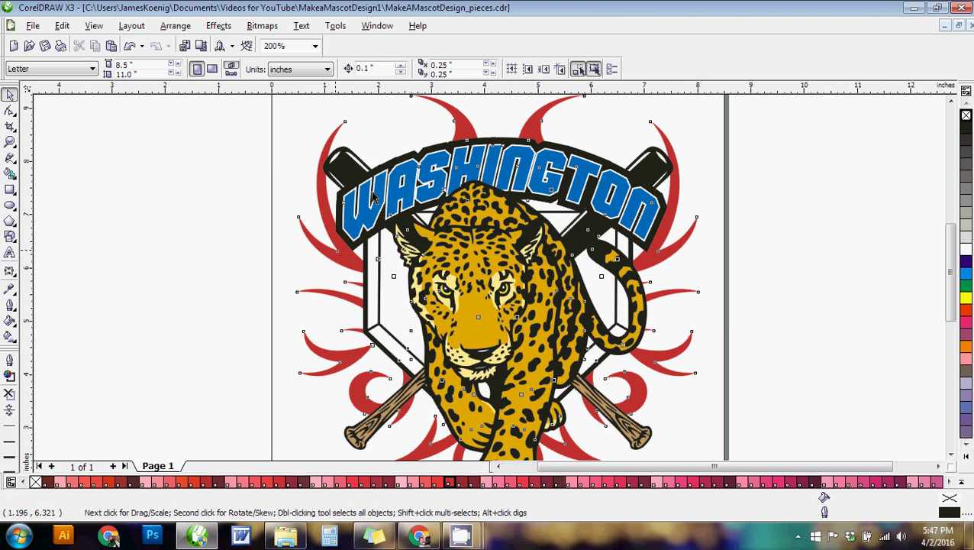
left_click(372, 195)
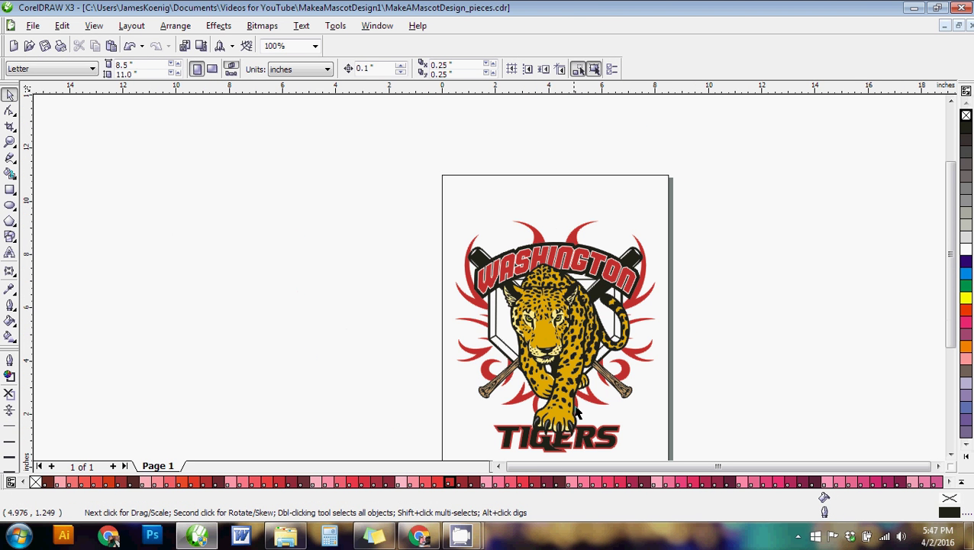
Step: Try moving the jaguar out of the design onto the empty area beside the page, and undo the move
left_click_drag(547, 346, 826, 336)
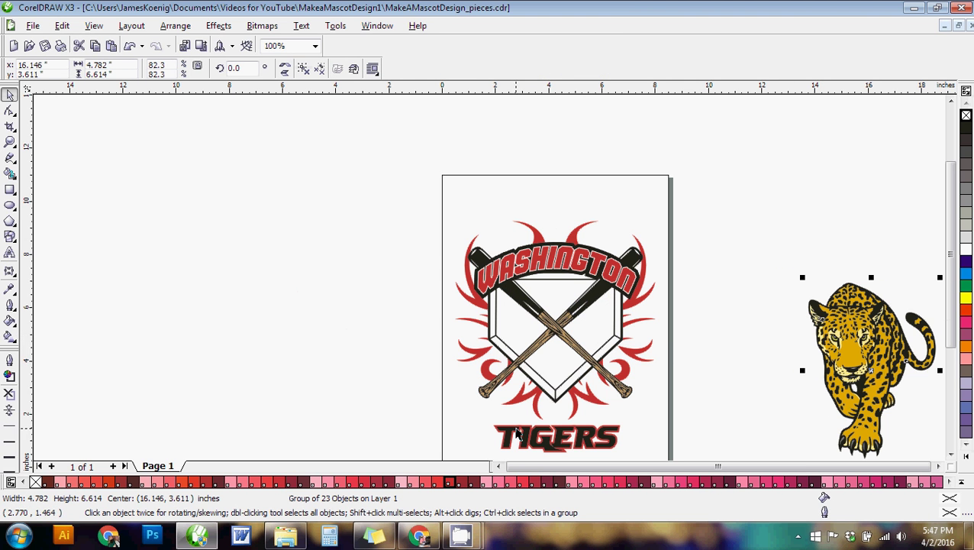
key("ctrl+z")
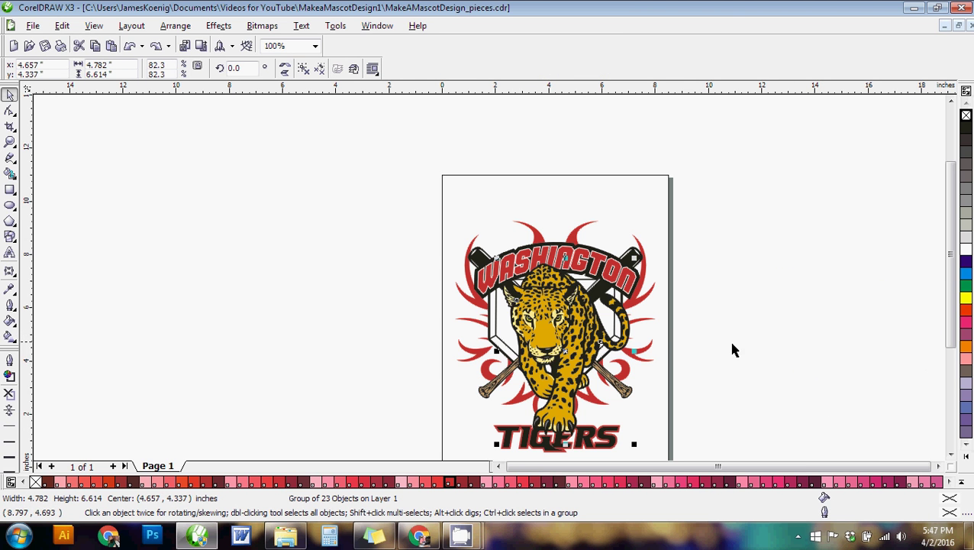
left_click(729, 339)
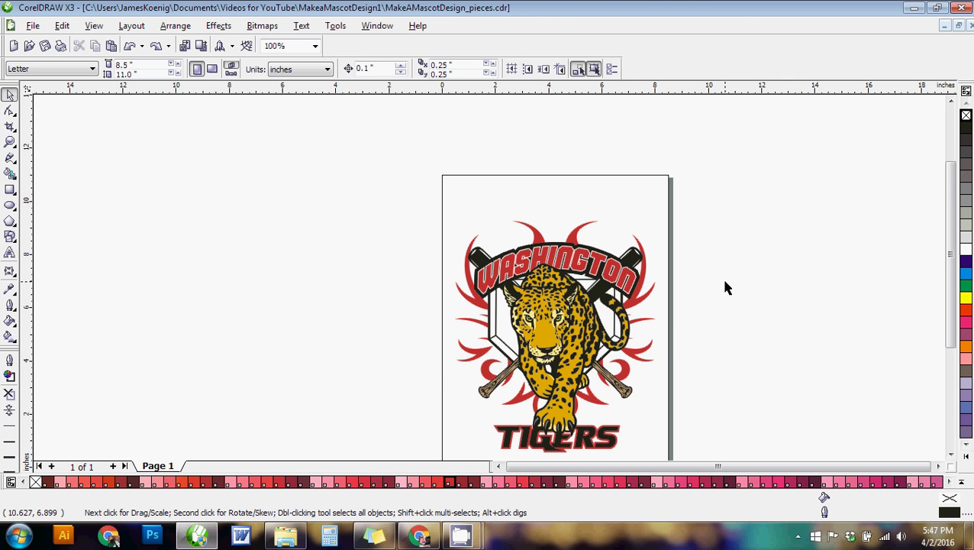
left_click_drag(947, 265, 945, 277)
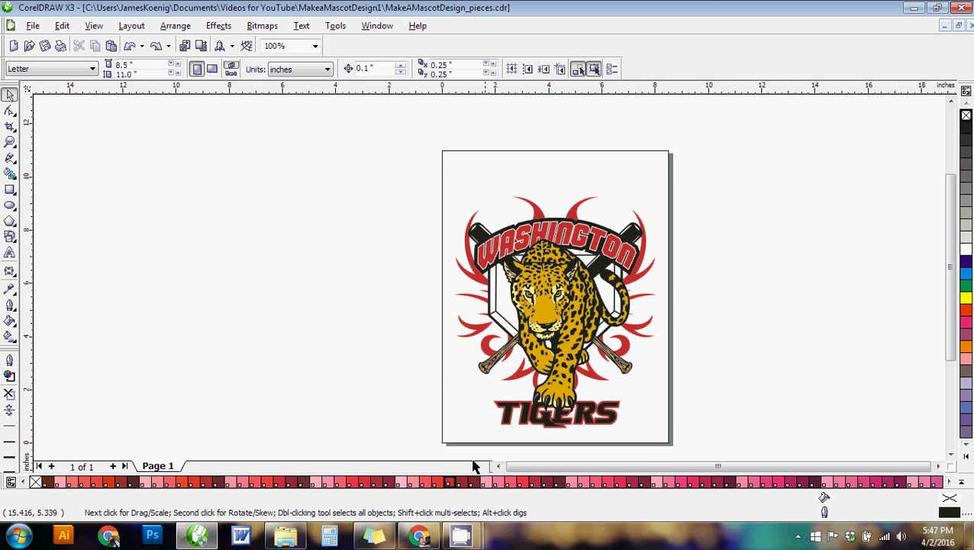
Step: Switch to the Chill Out Art Shop page in Chrome and look over its product listing, categories and site navigation
key("alt+Tab")
scroll(619, 239, "up", 8)
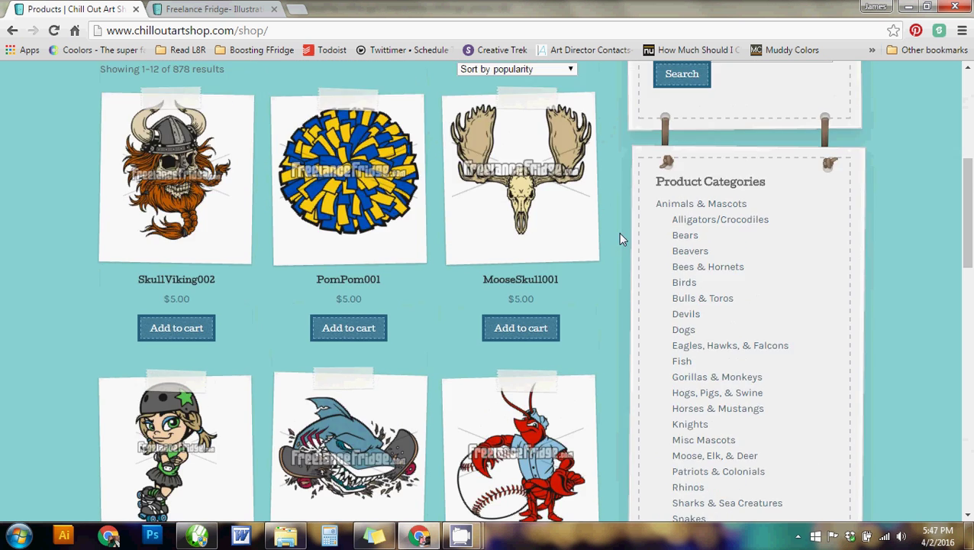
scroll(622, 235, "down", 1)
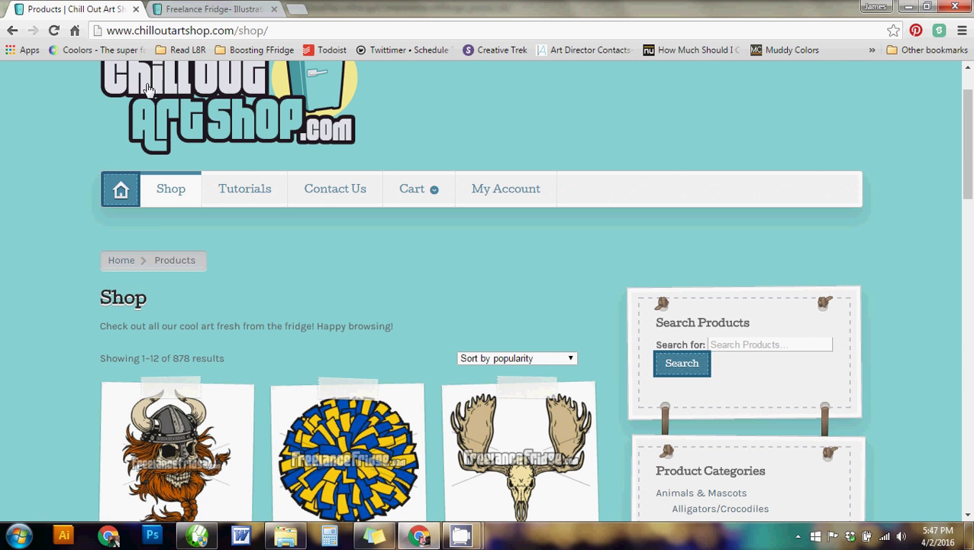
scroll(193, 135, "up", 1)
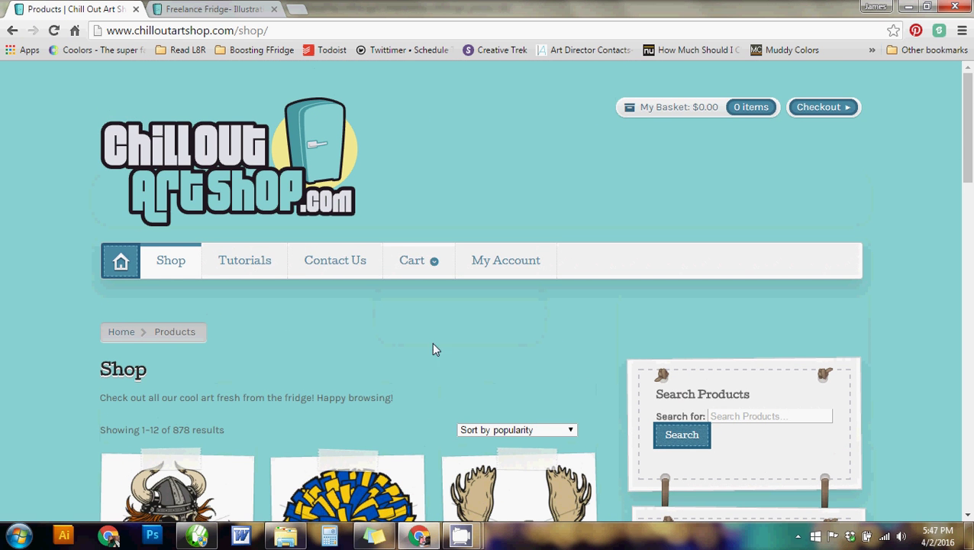
scroll(331, 386, "down", 1)
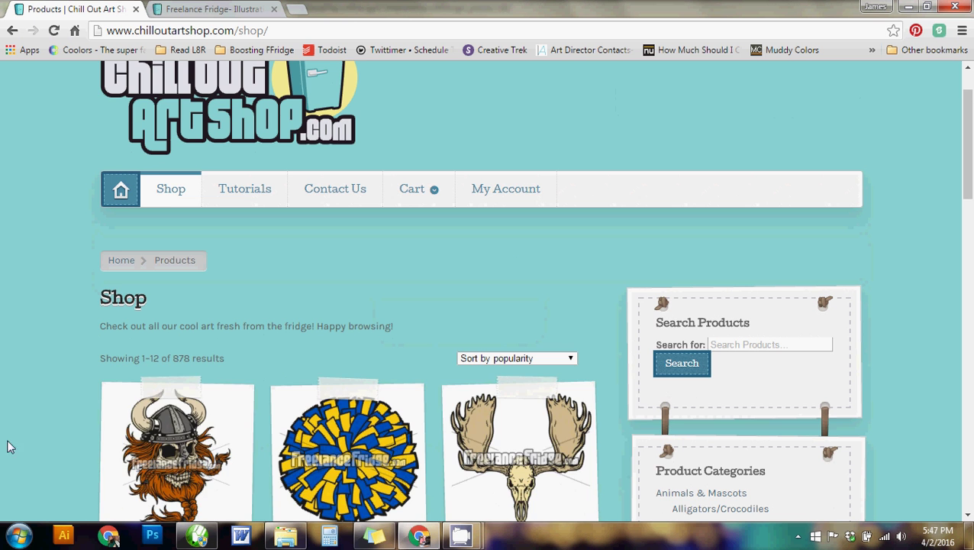
scroll(417, 264, "down", 1)
scroll(417, 267, "down", 1)
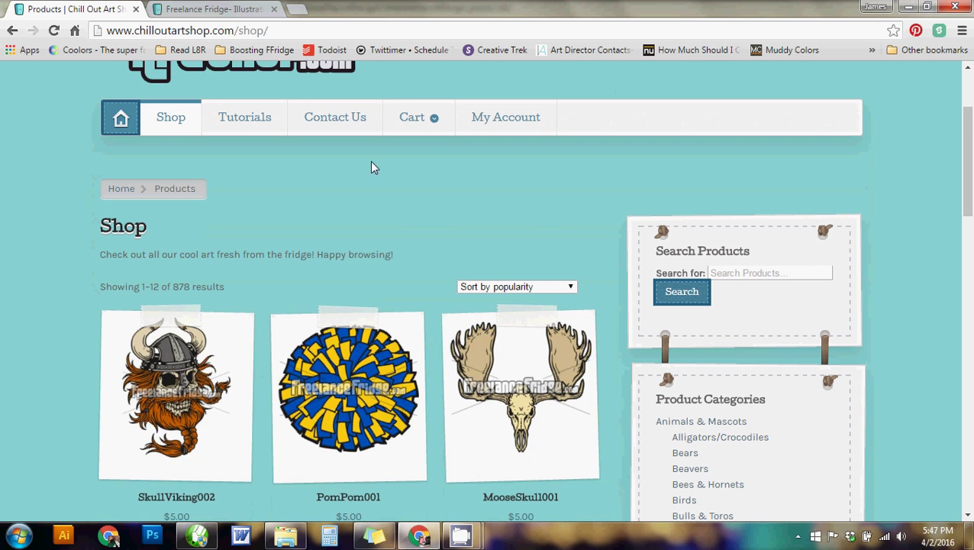
scroll(431, 197, "down", 1)
scroll(426, 178, "up", 2)
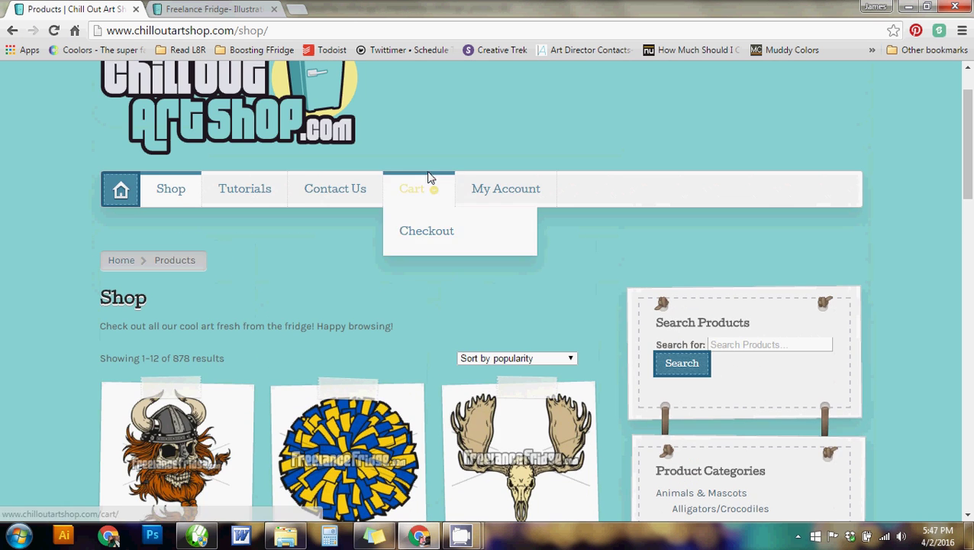
scroll(416, 221, "up", 1)
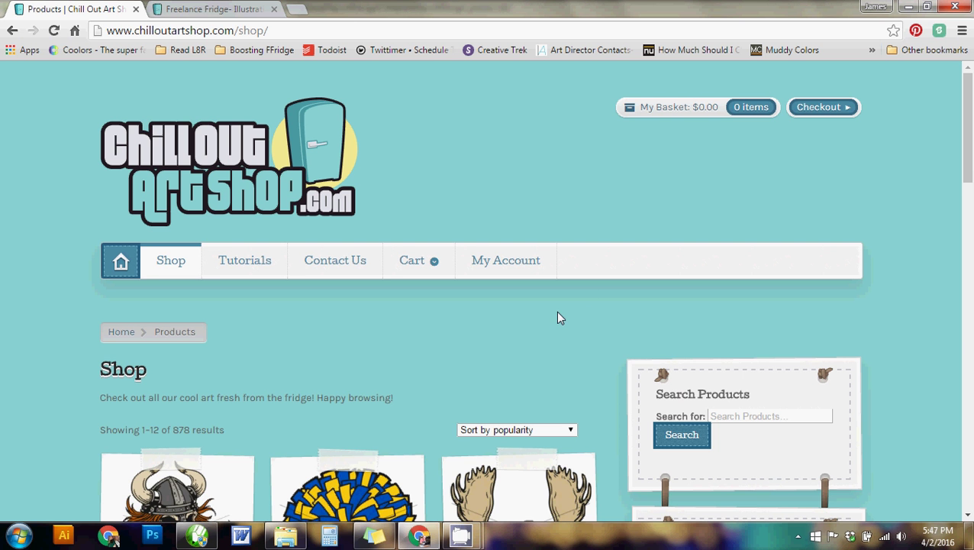
scroll(519, 303, "down", 1)
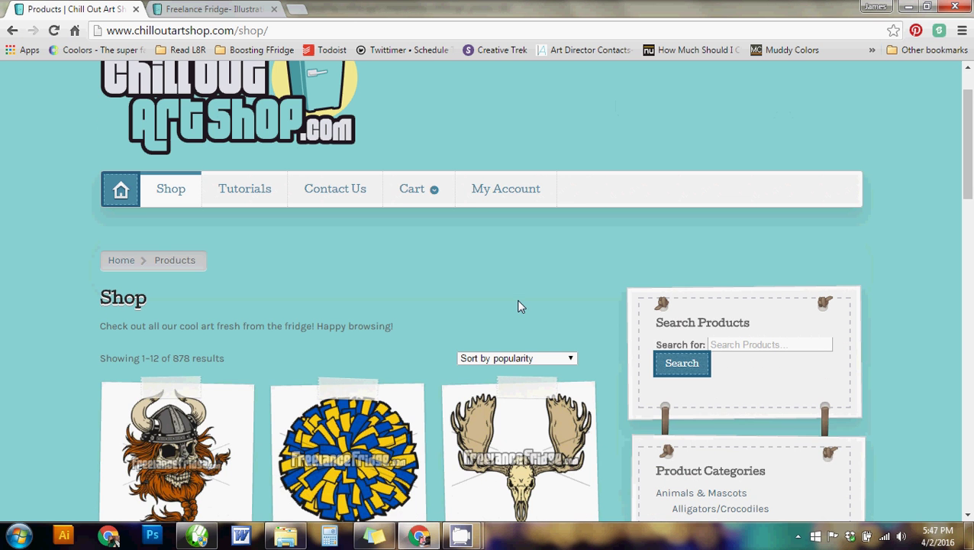
scroll(313, 314, "up", 1)
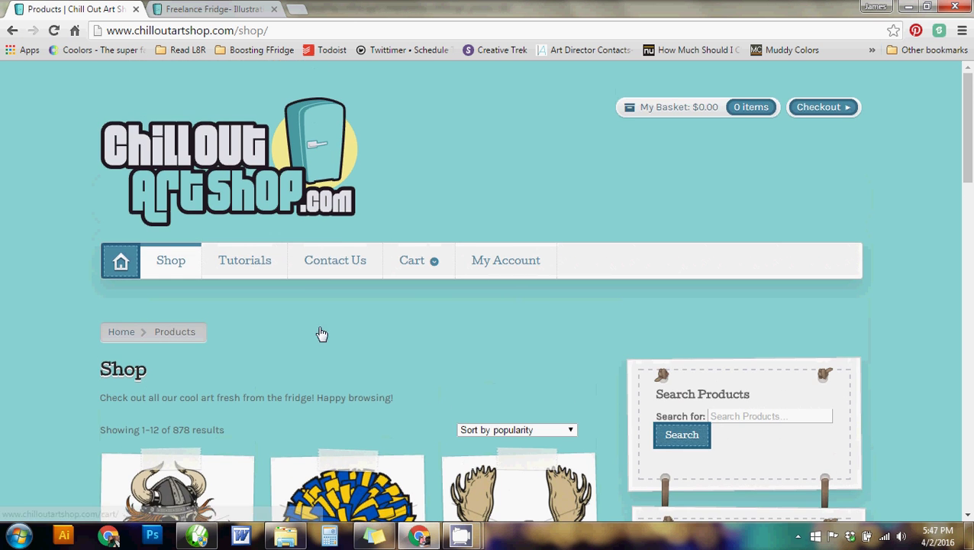